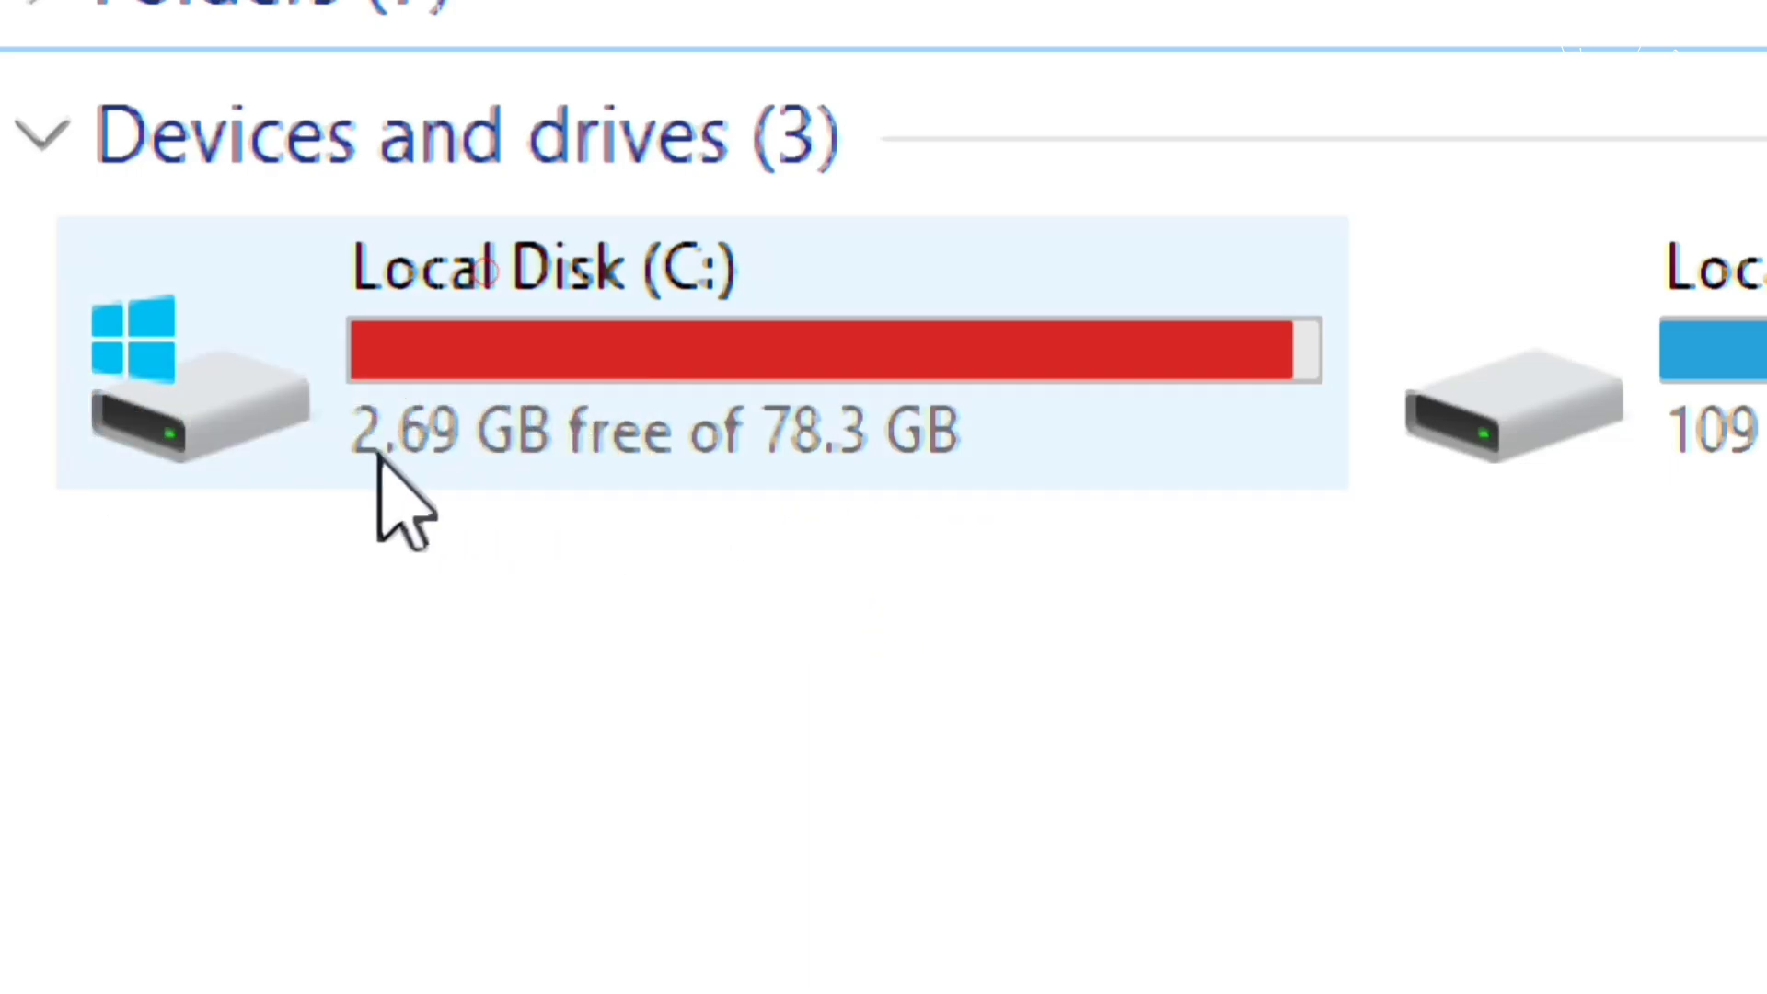
Close the This PC window and open the Windows Prefetch folder by running "prefetch" from the Run dialog.
mouse_move(422, 466)
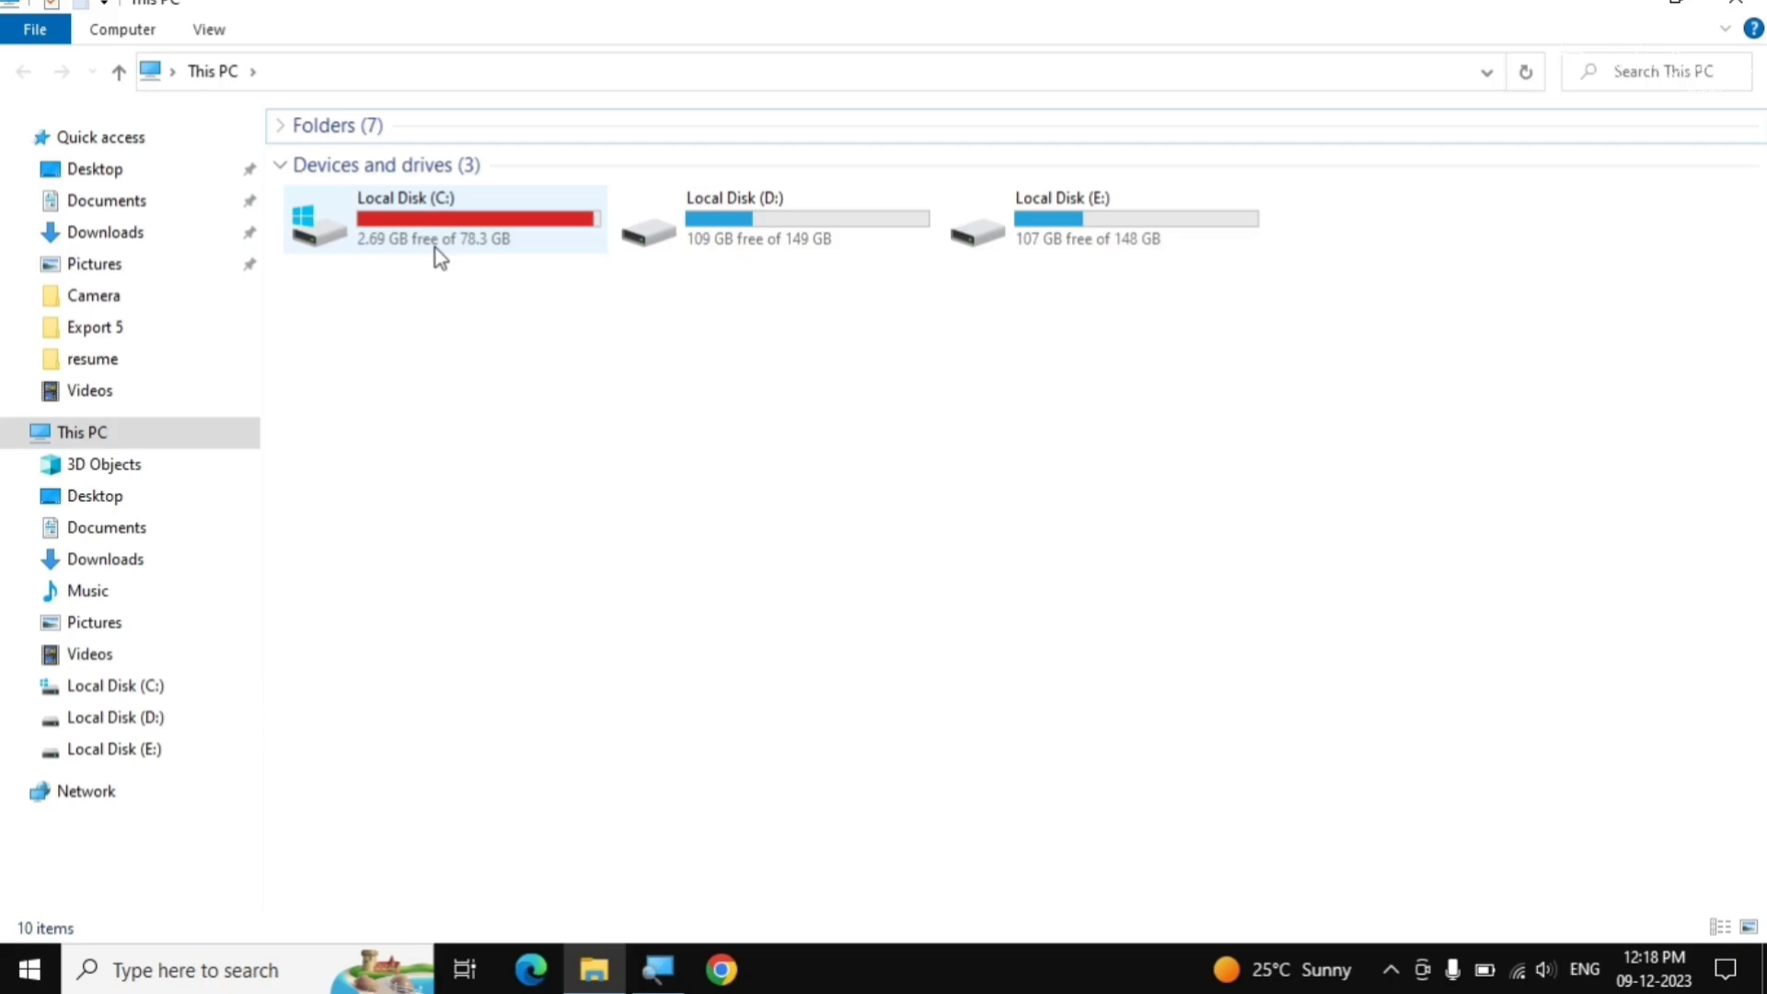
click(1735, 3)
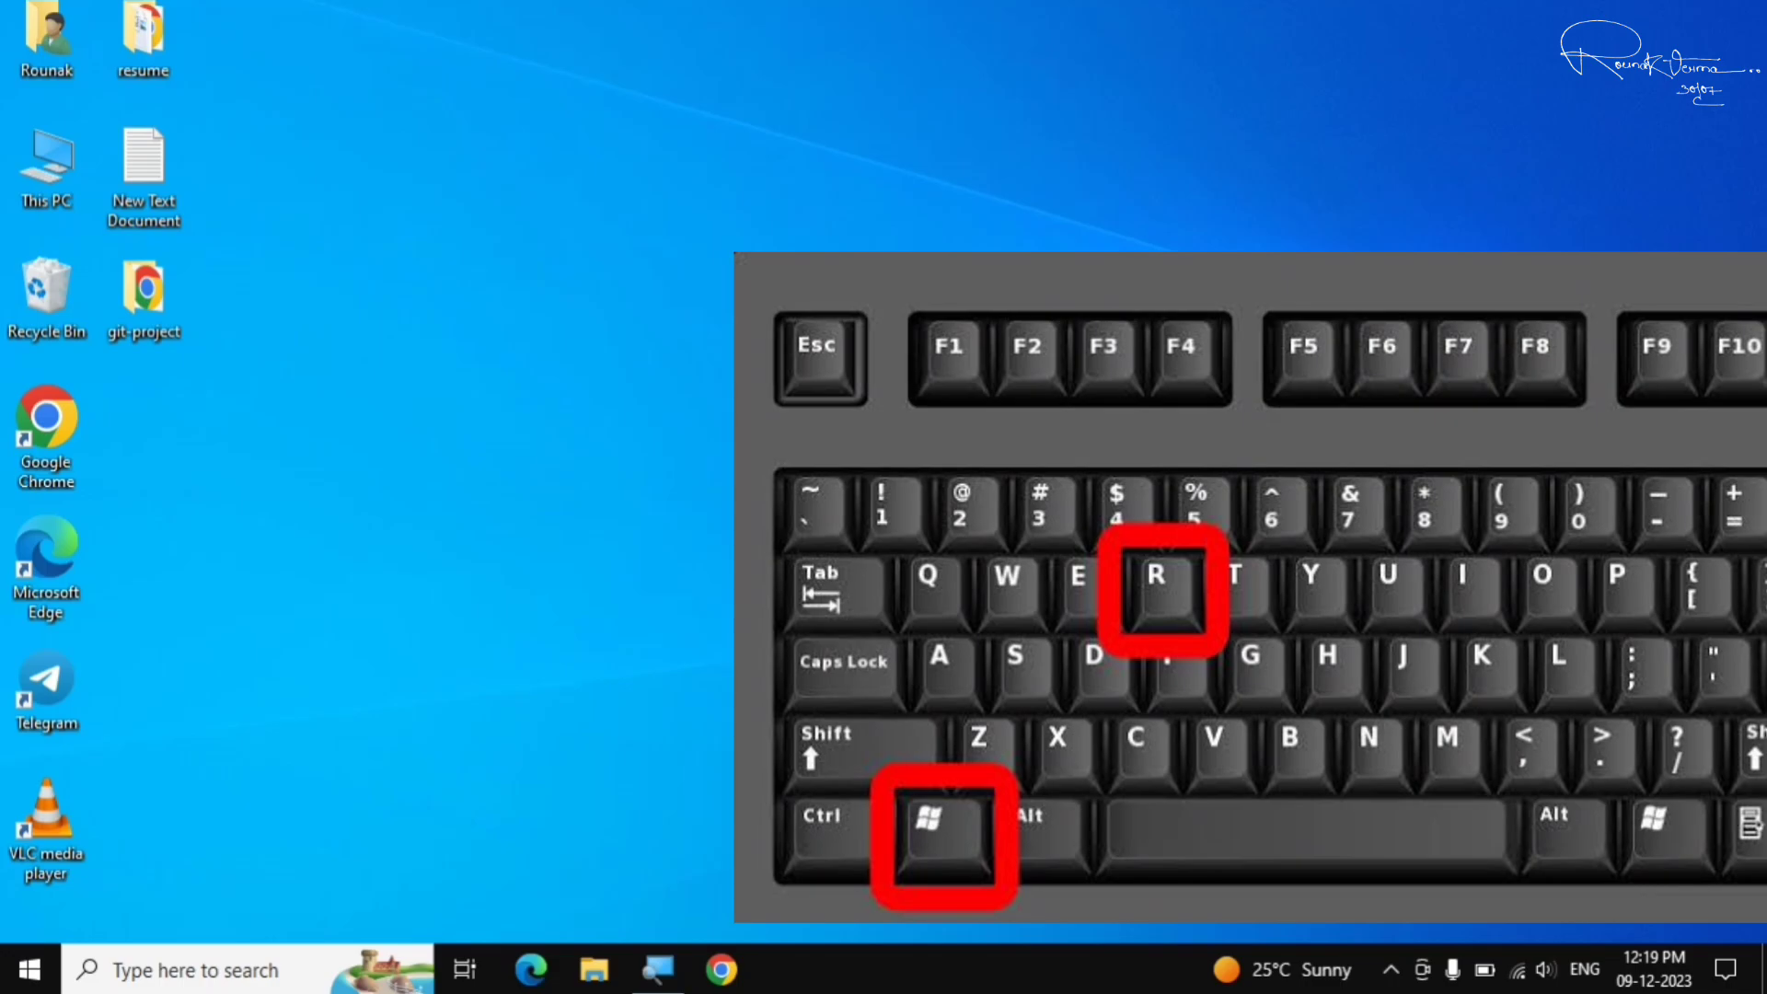
key(super+r)
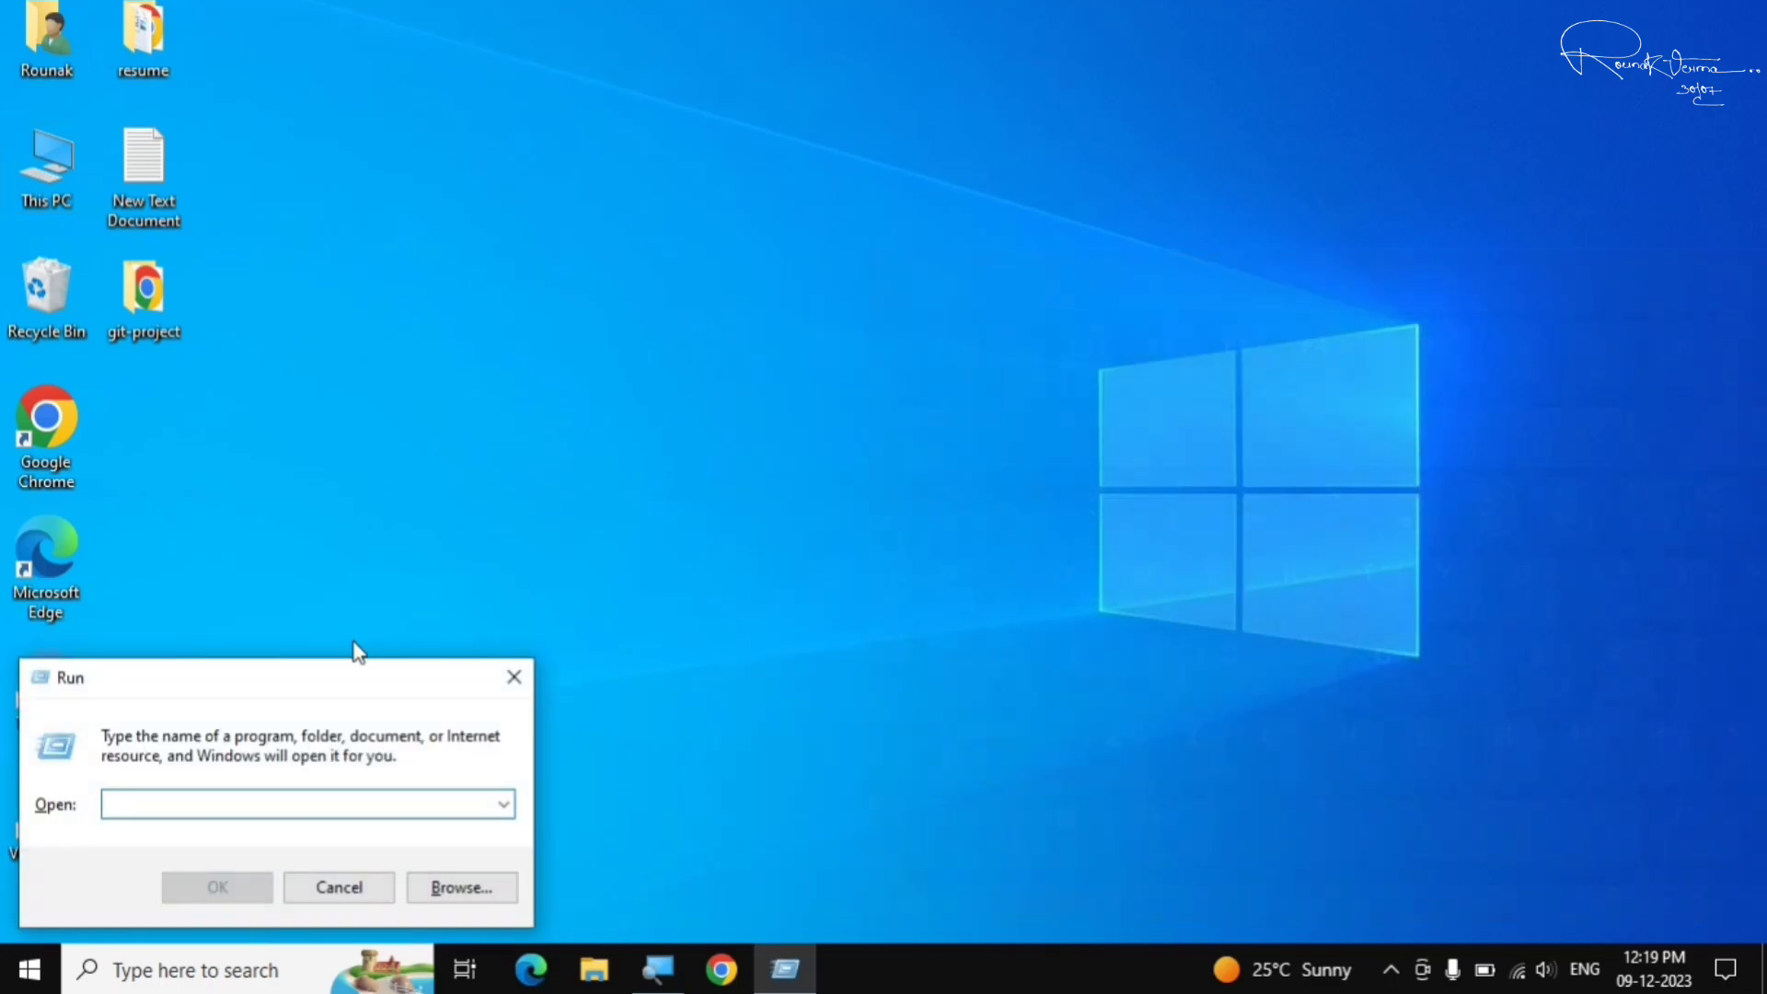
drag(900, 388, 867, 351)
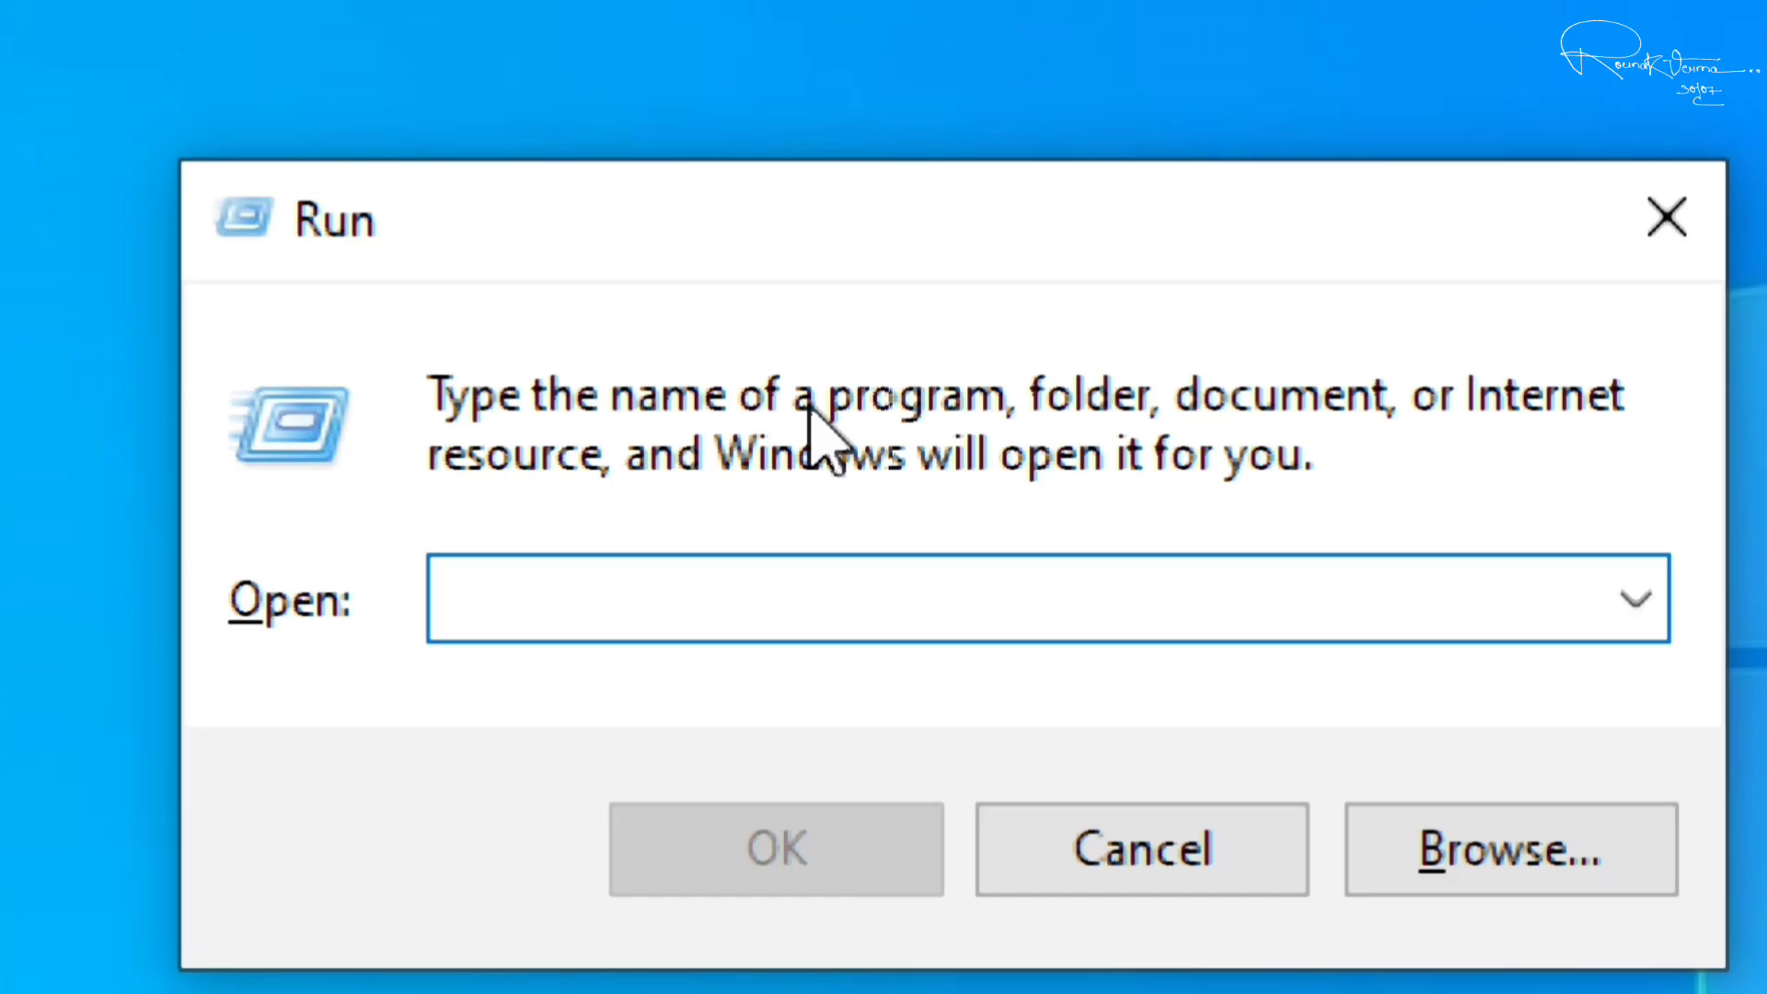
text(prefet)
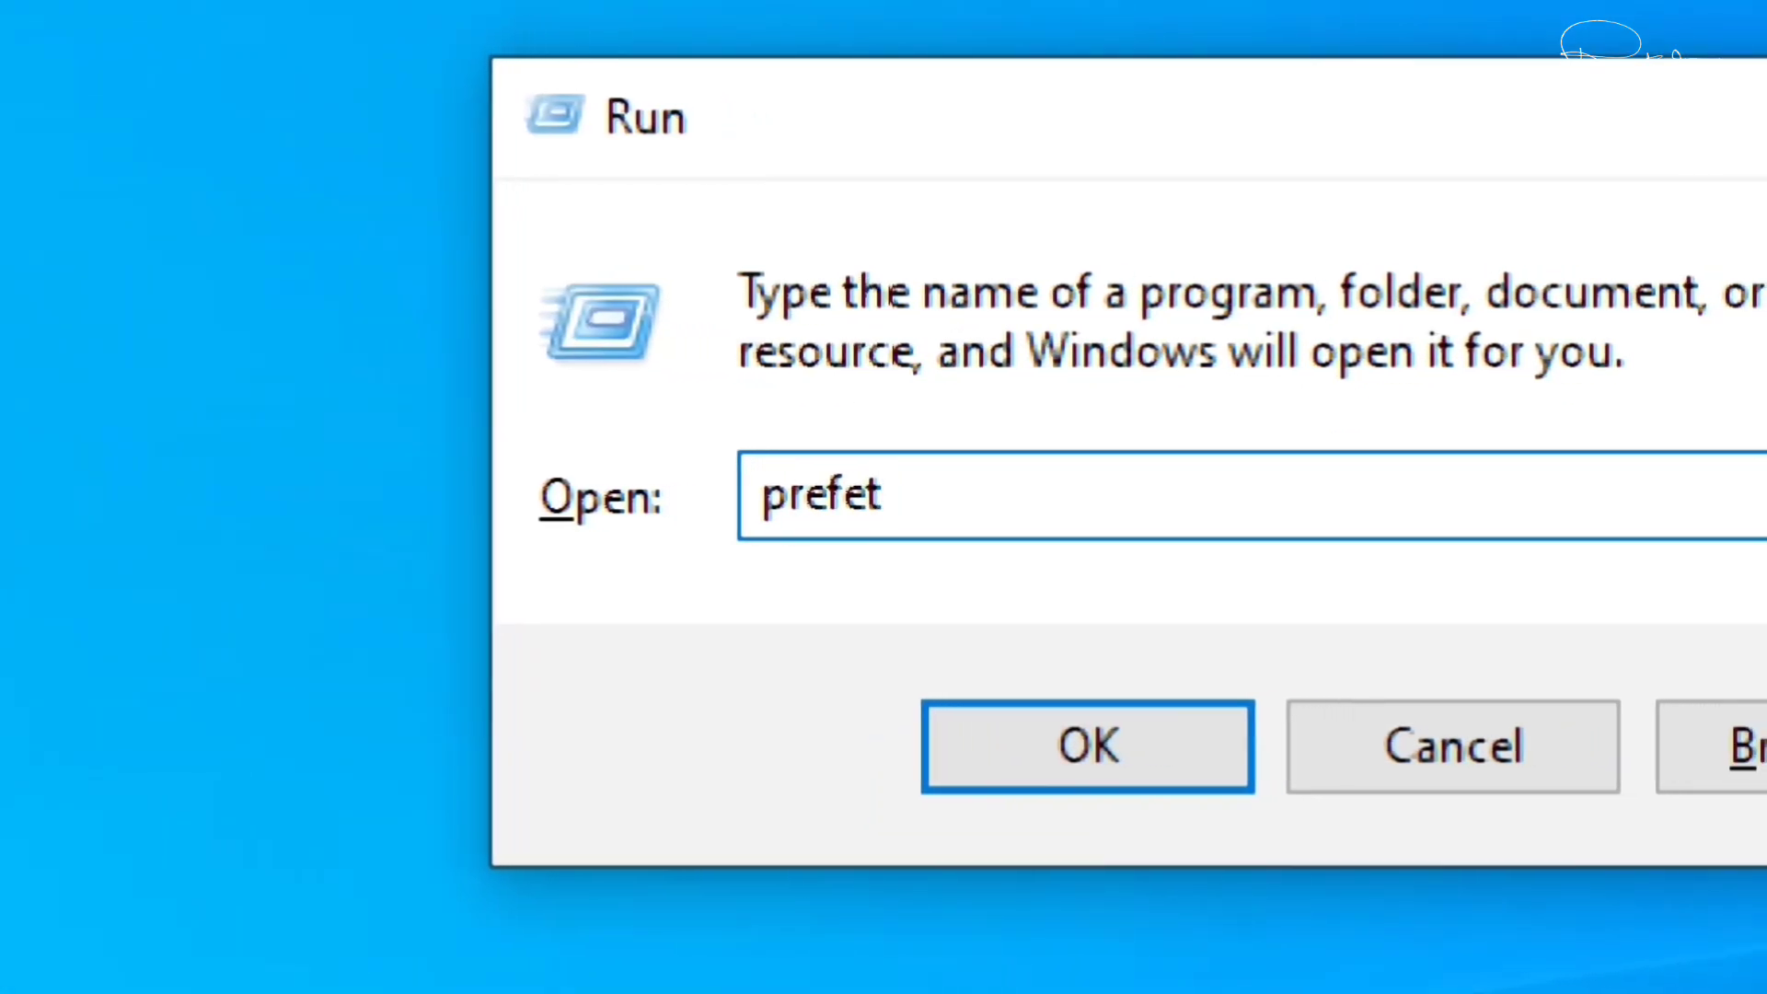
text(ch)
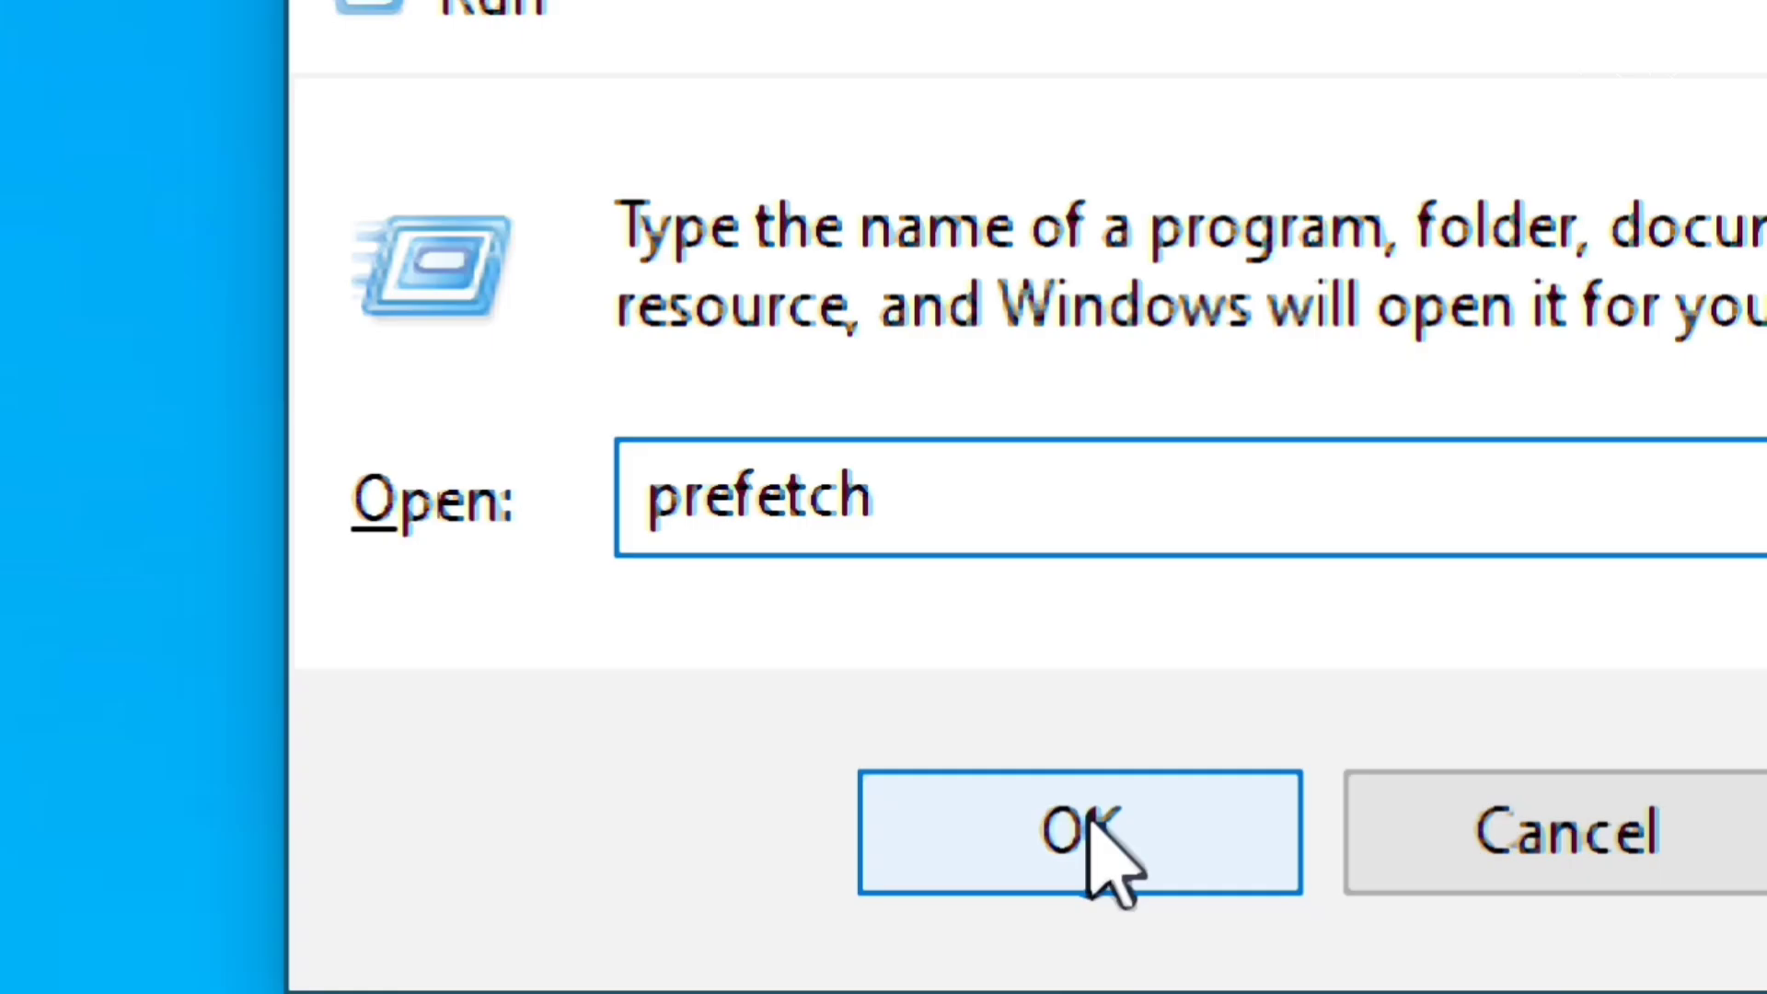
click(1043, 731)
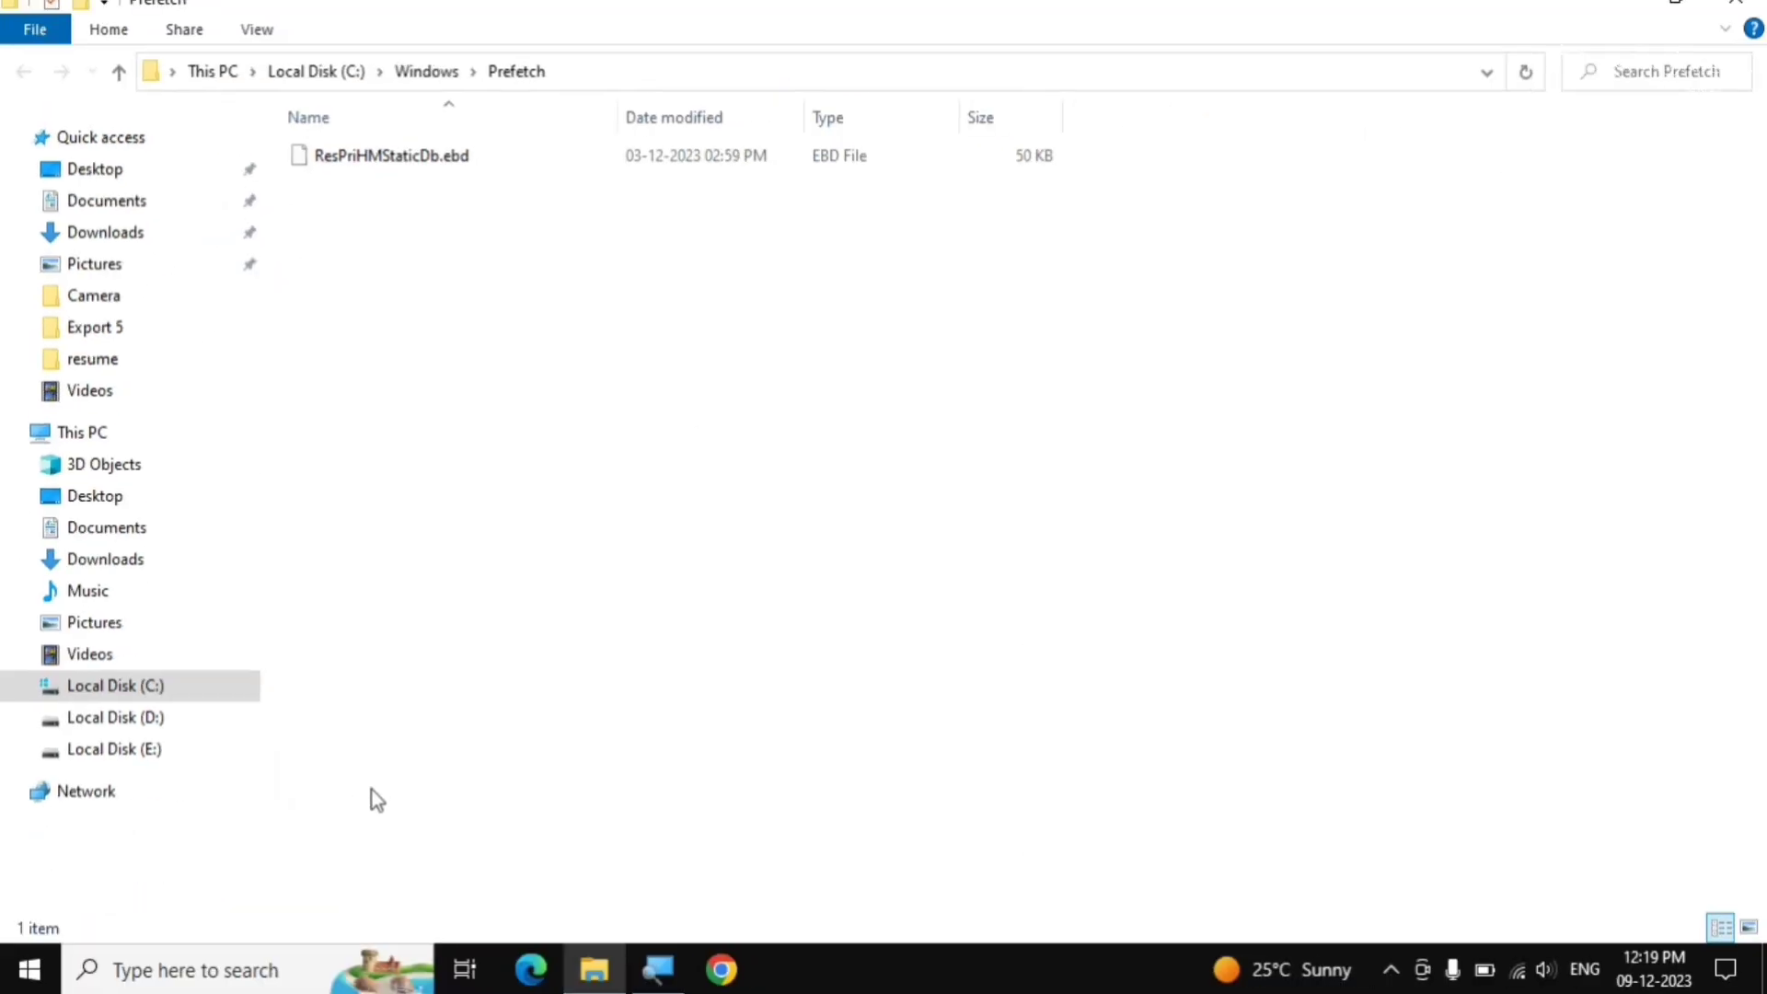
Permanently delete the ResPriHMStaticDb.ebd file from the Prefetch folder and close the folder window.
drag(426, 754, 589, 141)
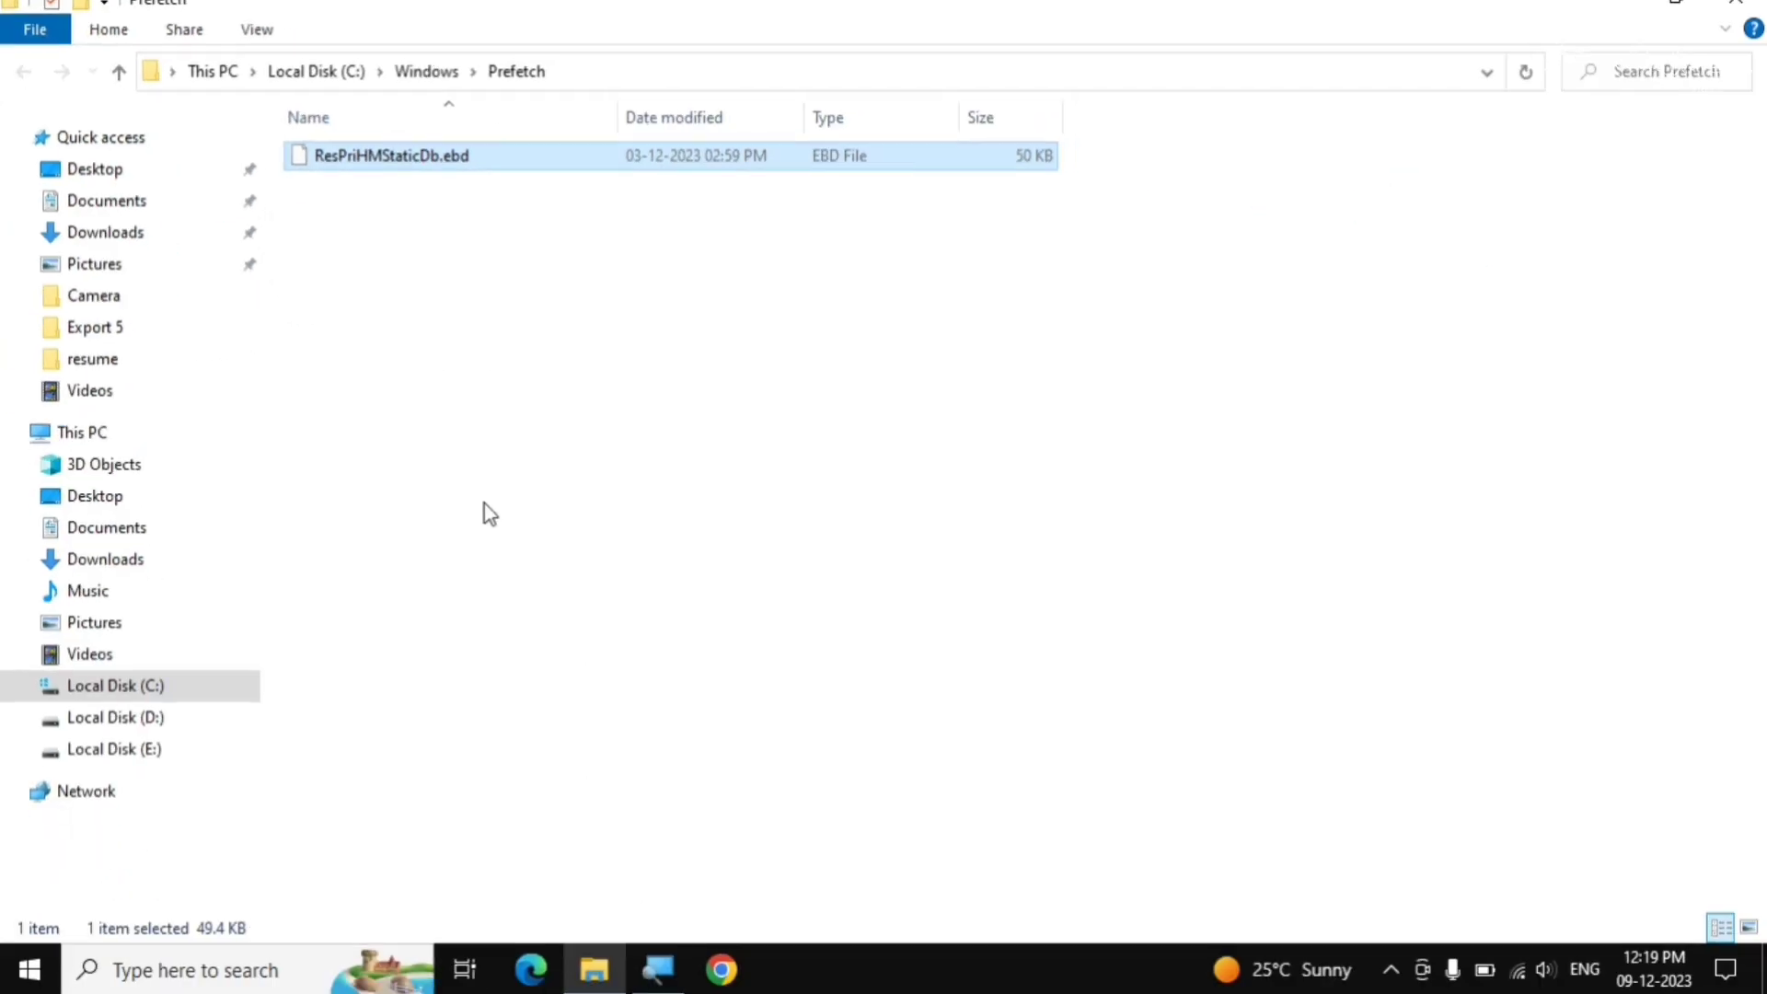
drag(404, 686, 617, 158)
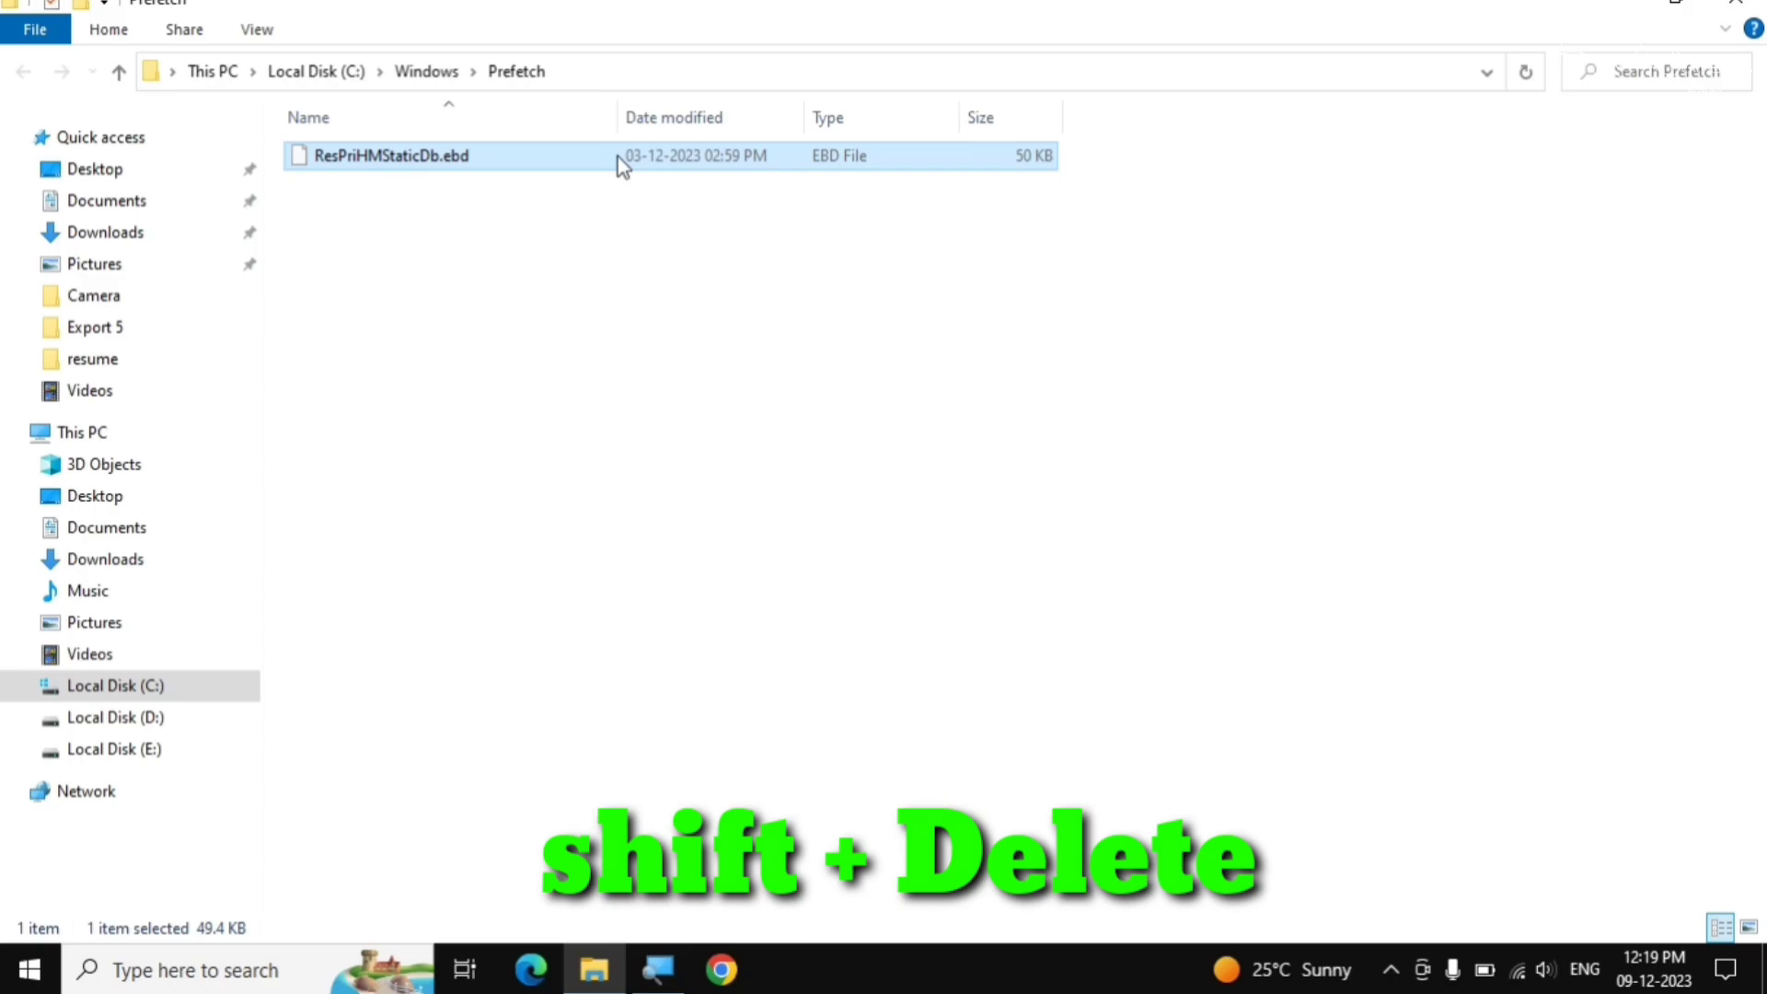
key(shift+Delete)
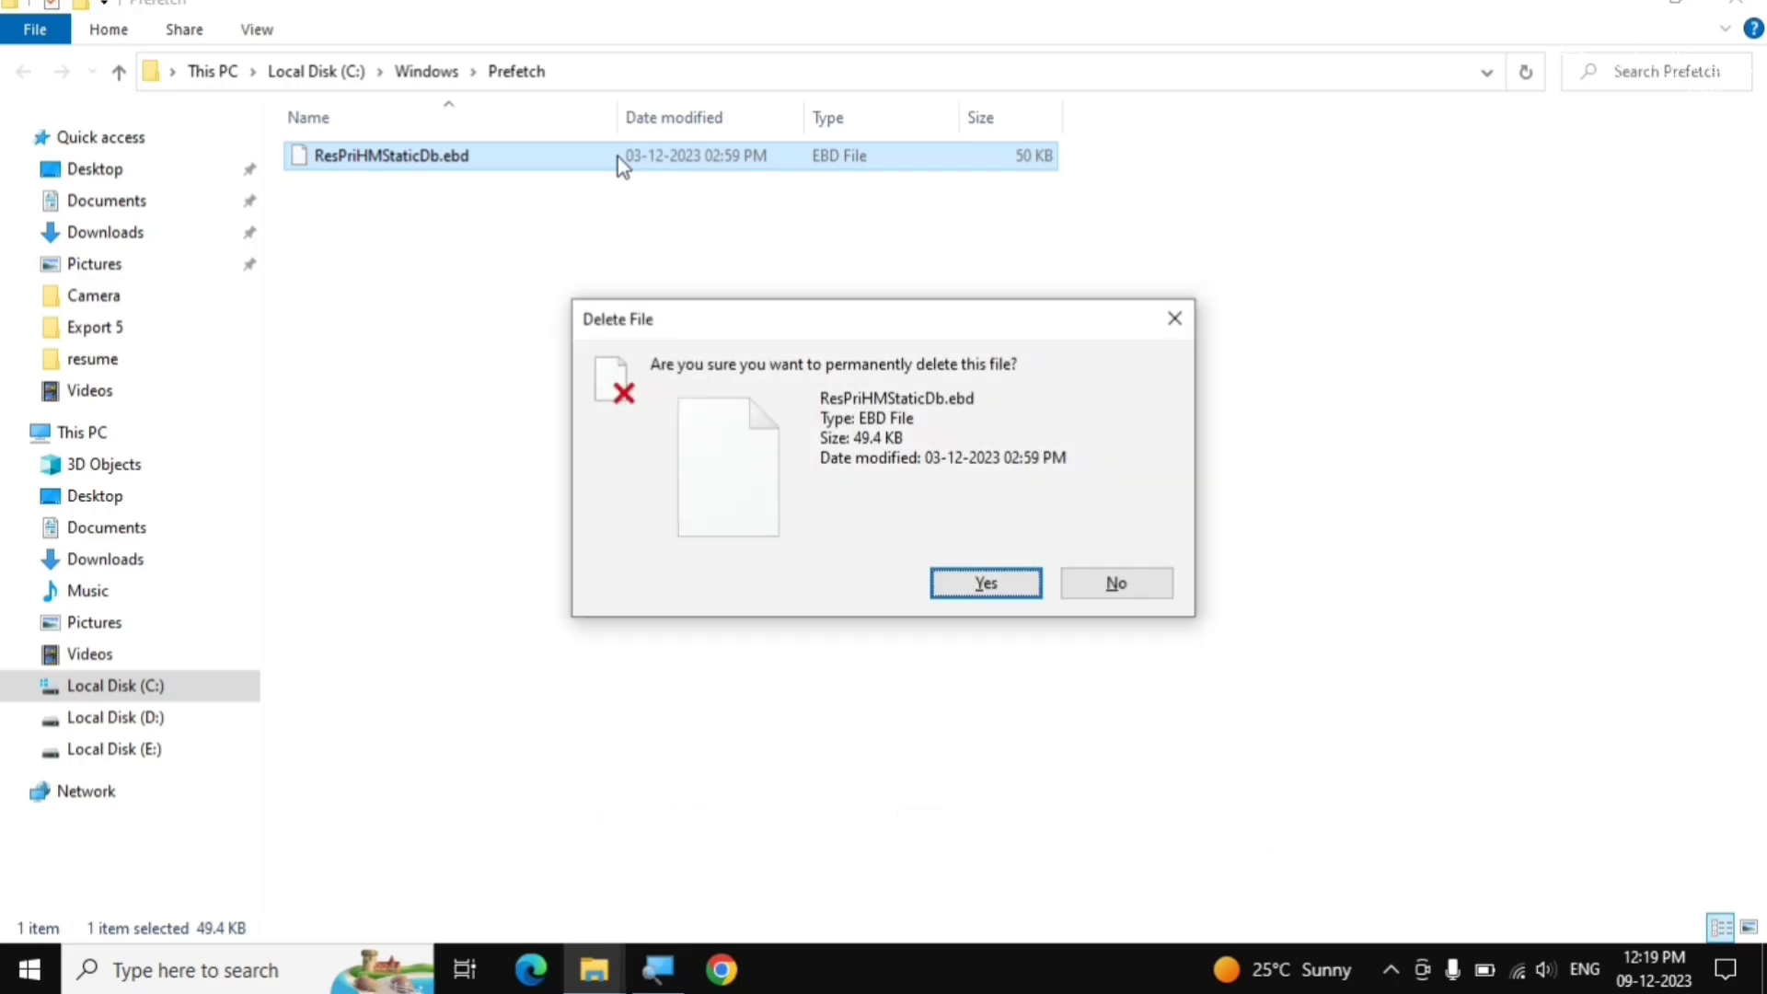
click(978, 588)
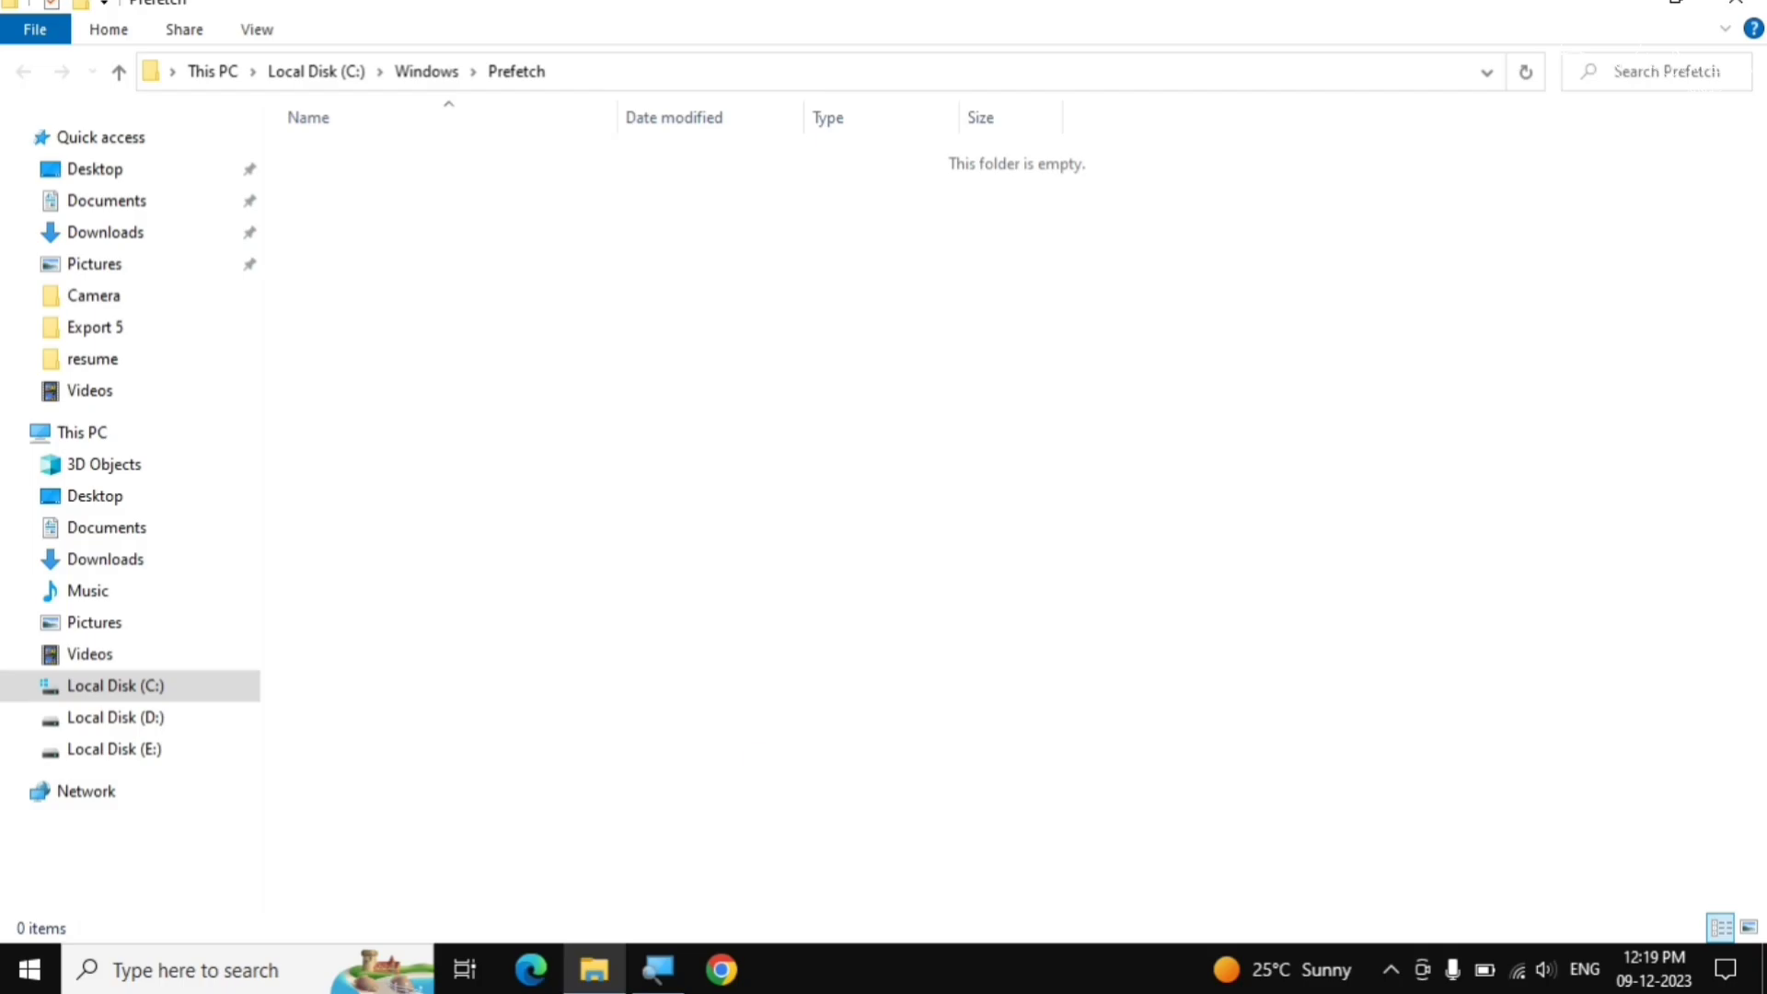
click(1617, 3)
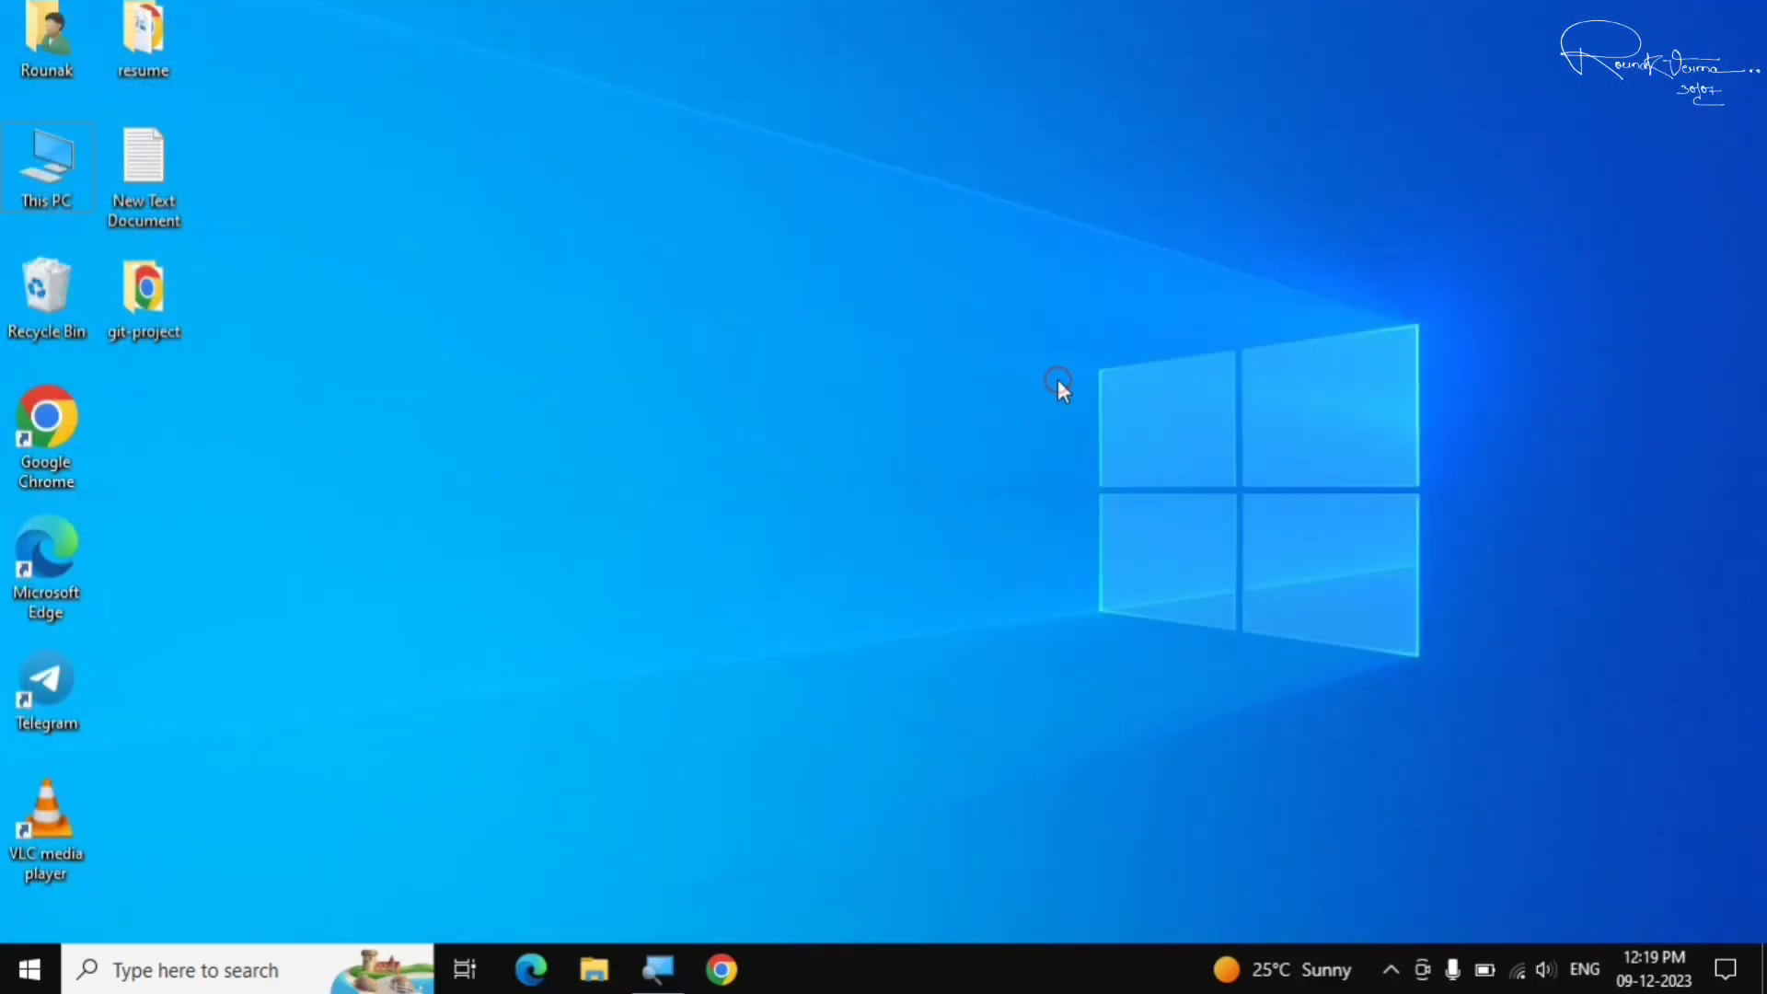
Open the Windows Temp folder by running "temp" from the Run dialog.
key(super+r)
drag(385, 665, 1003, 354)
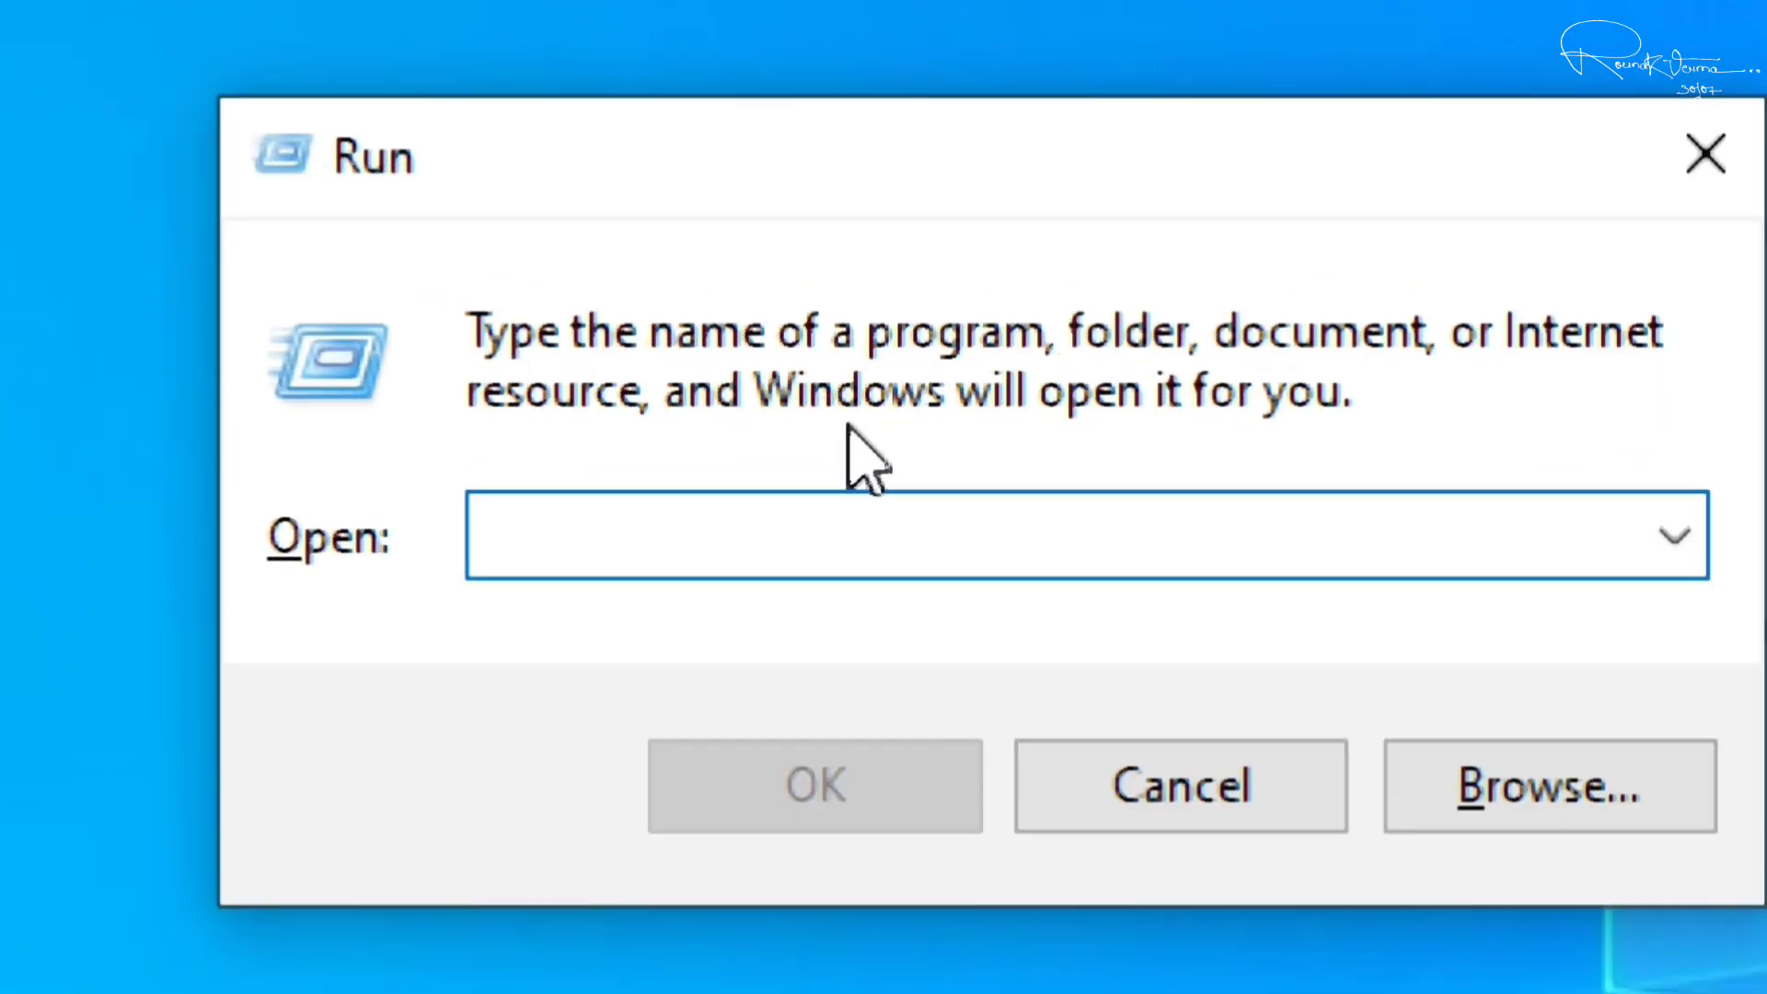
text(temp)
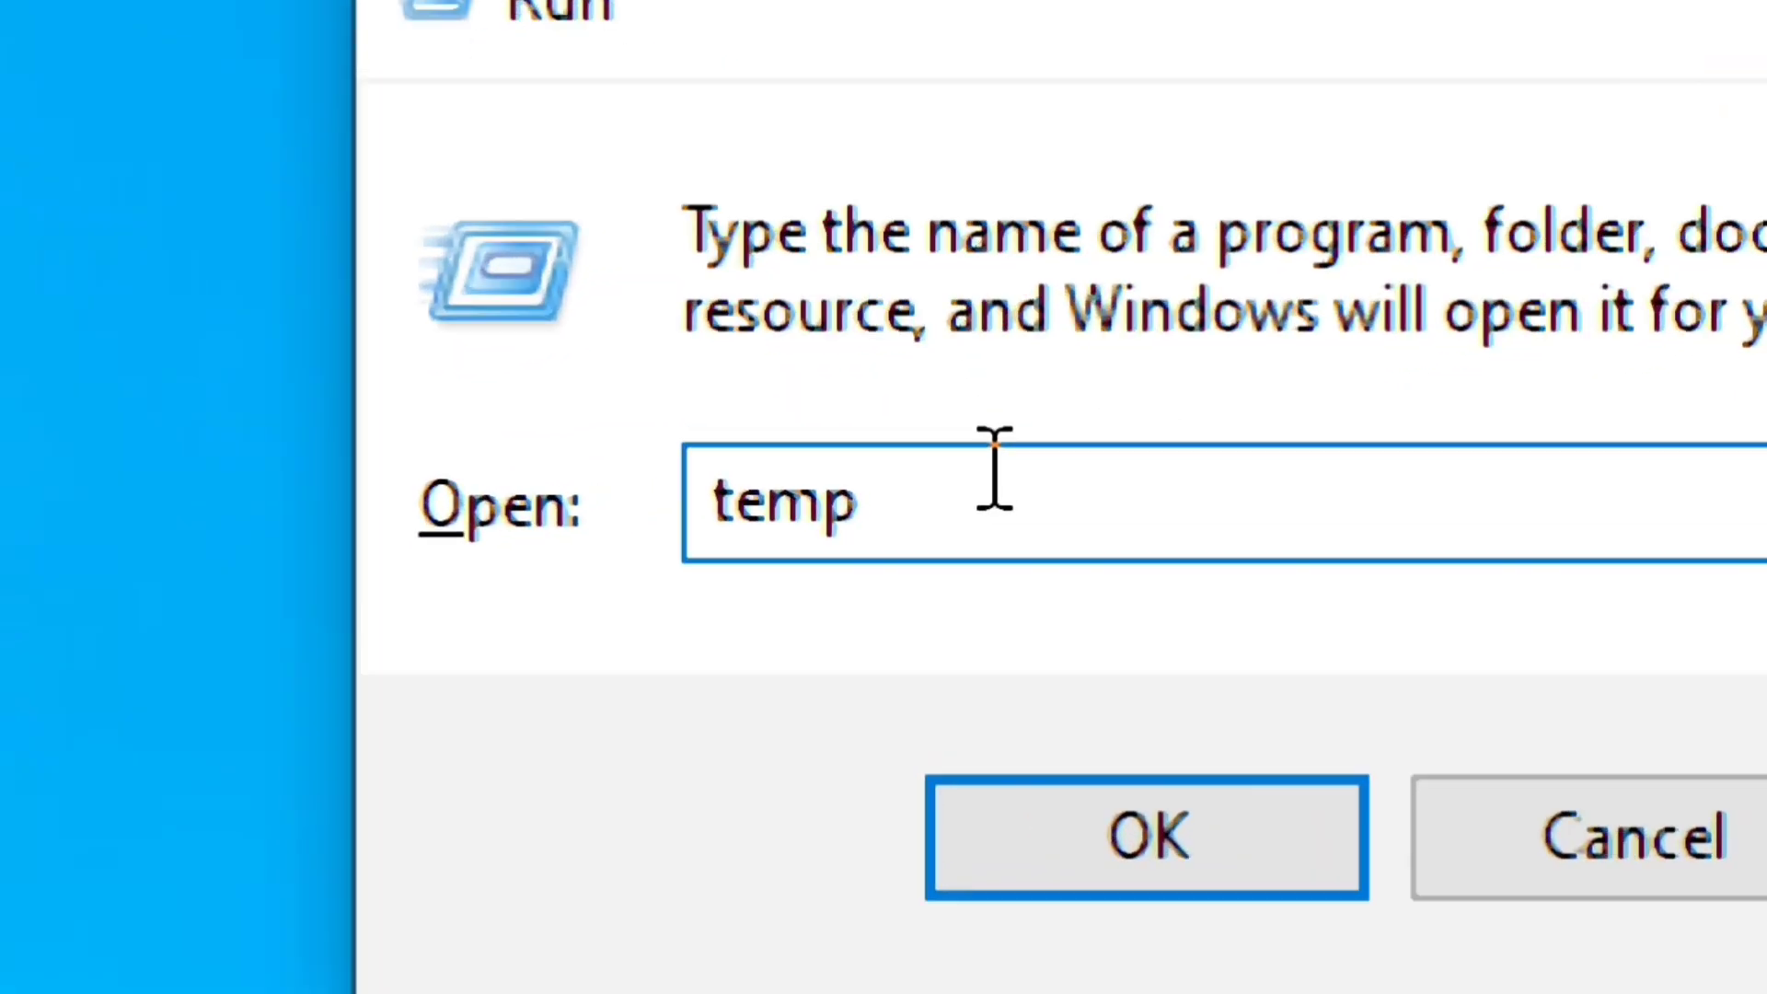
click(1108, 778)
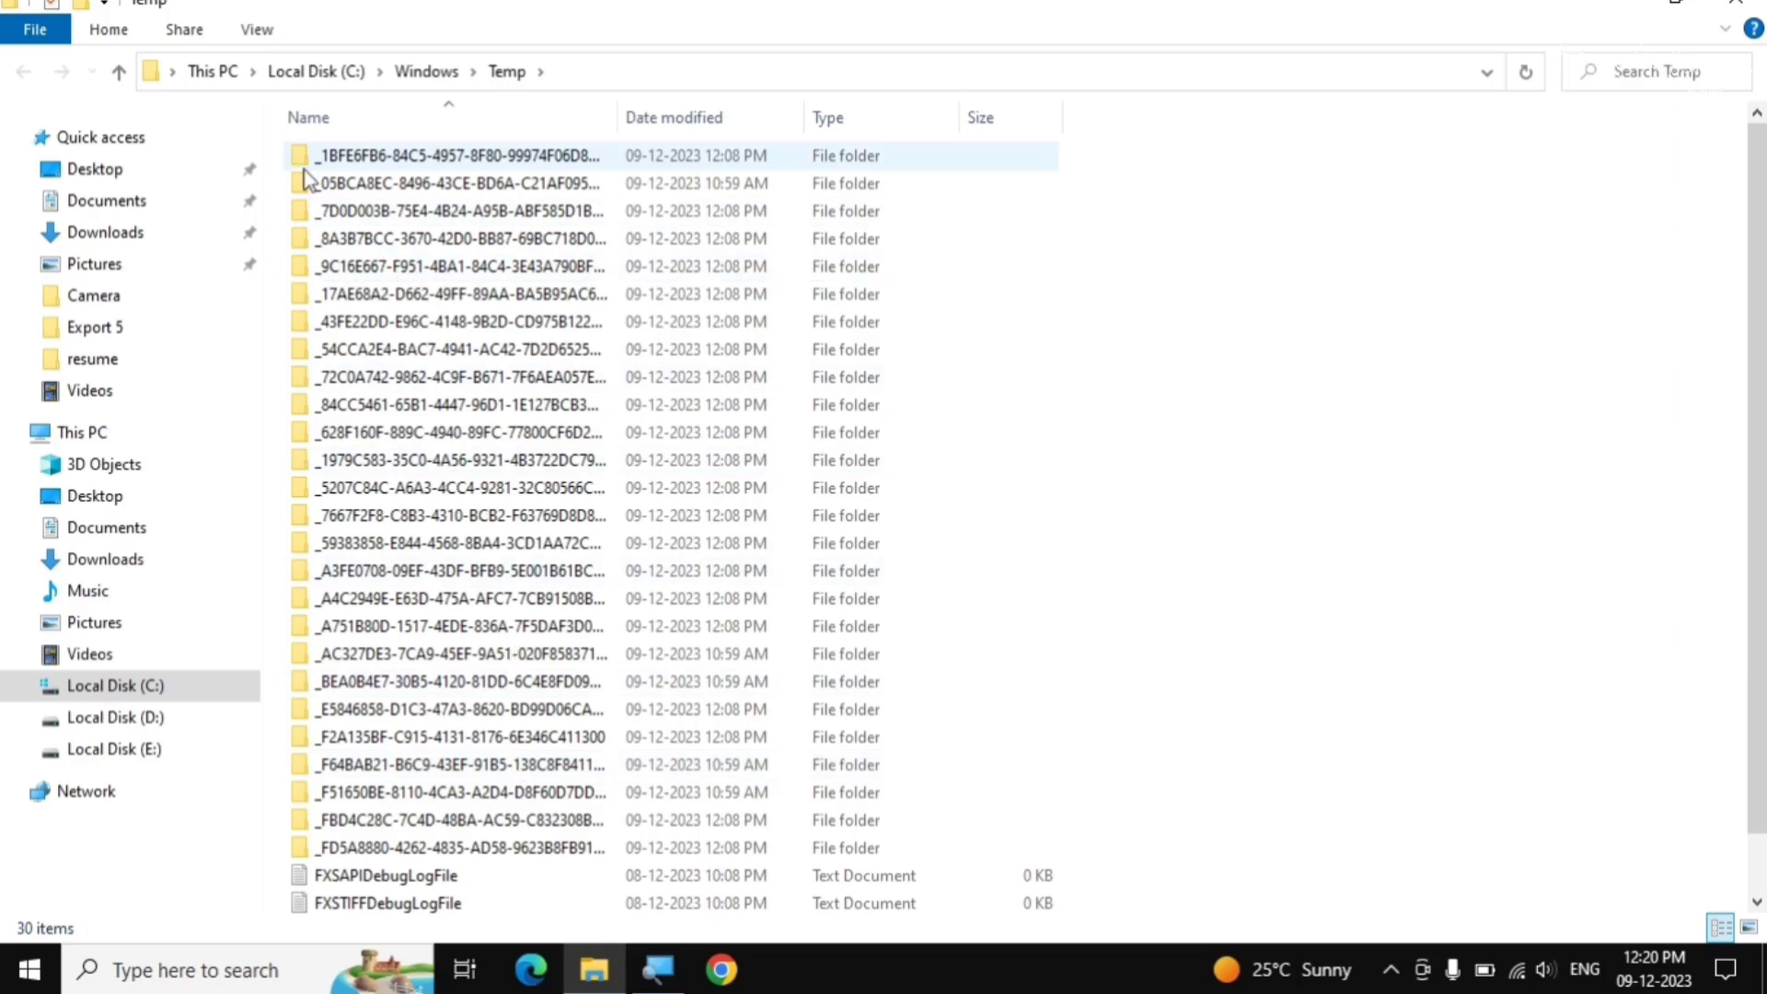
Permanently delete all files and folders in the Windows Temp folder and close its window.
drag(272, 145, 614, 914)
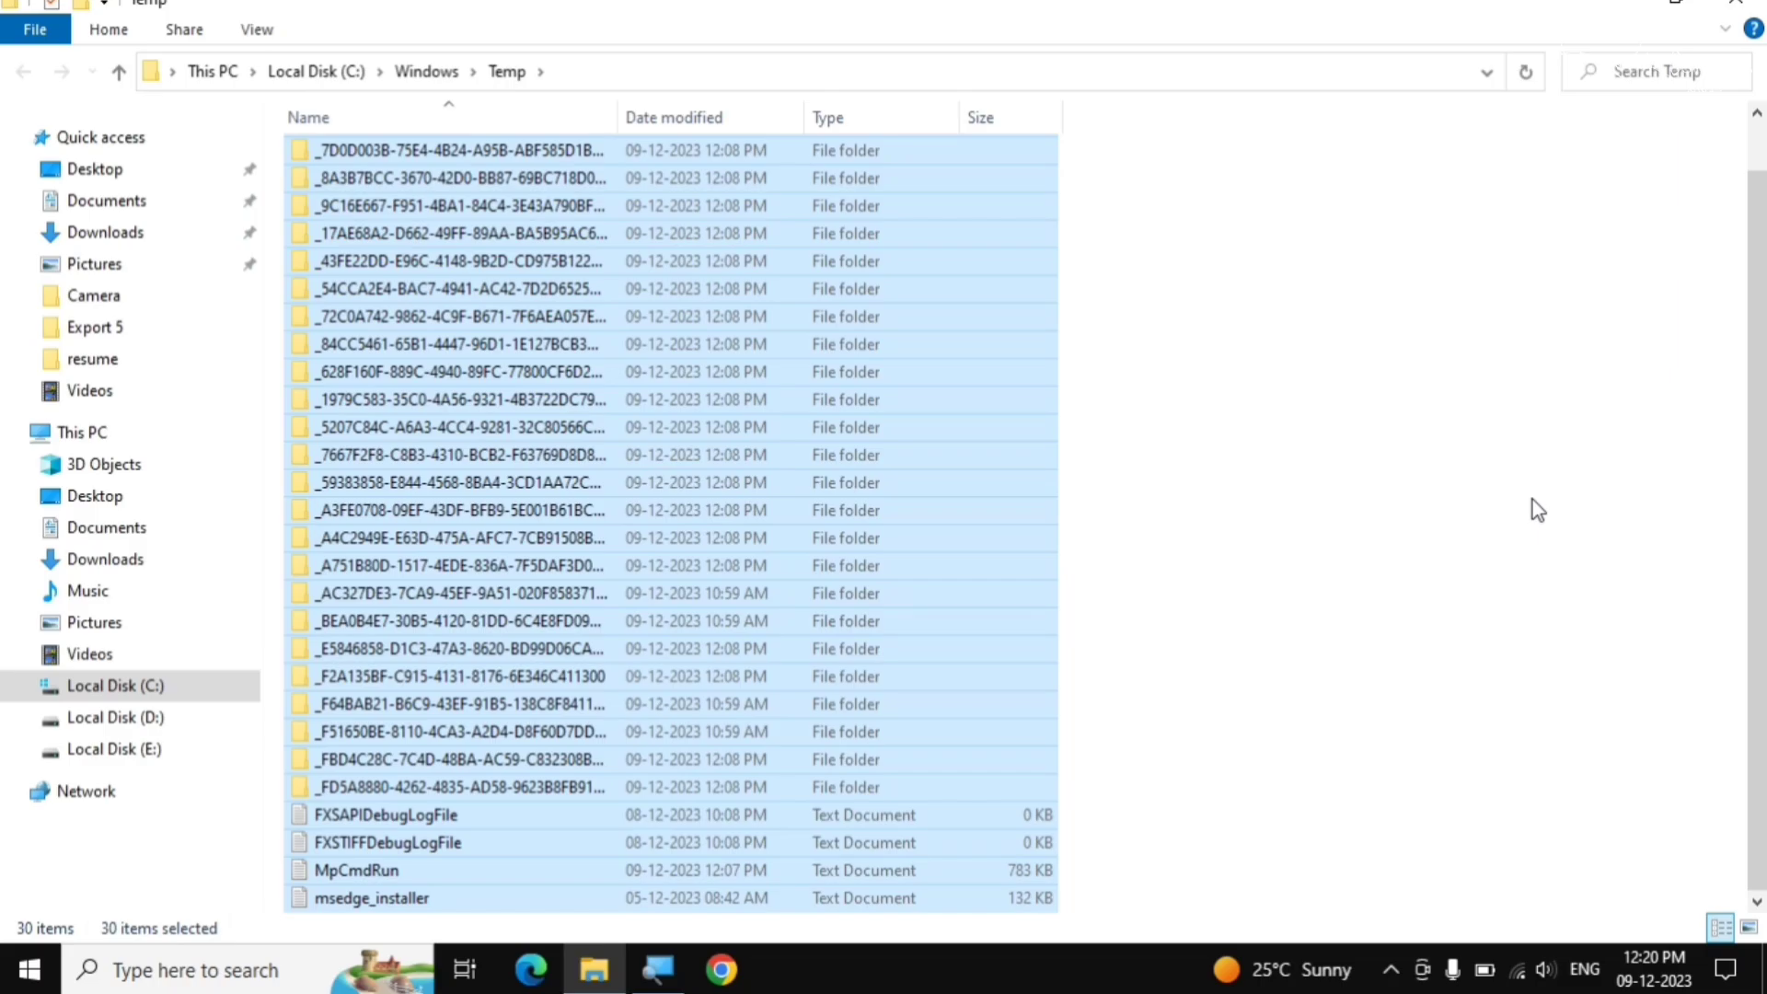
key(shift+Delete)
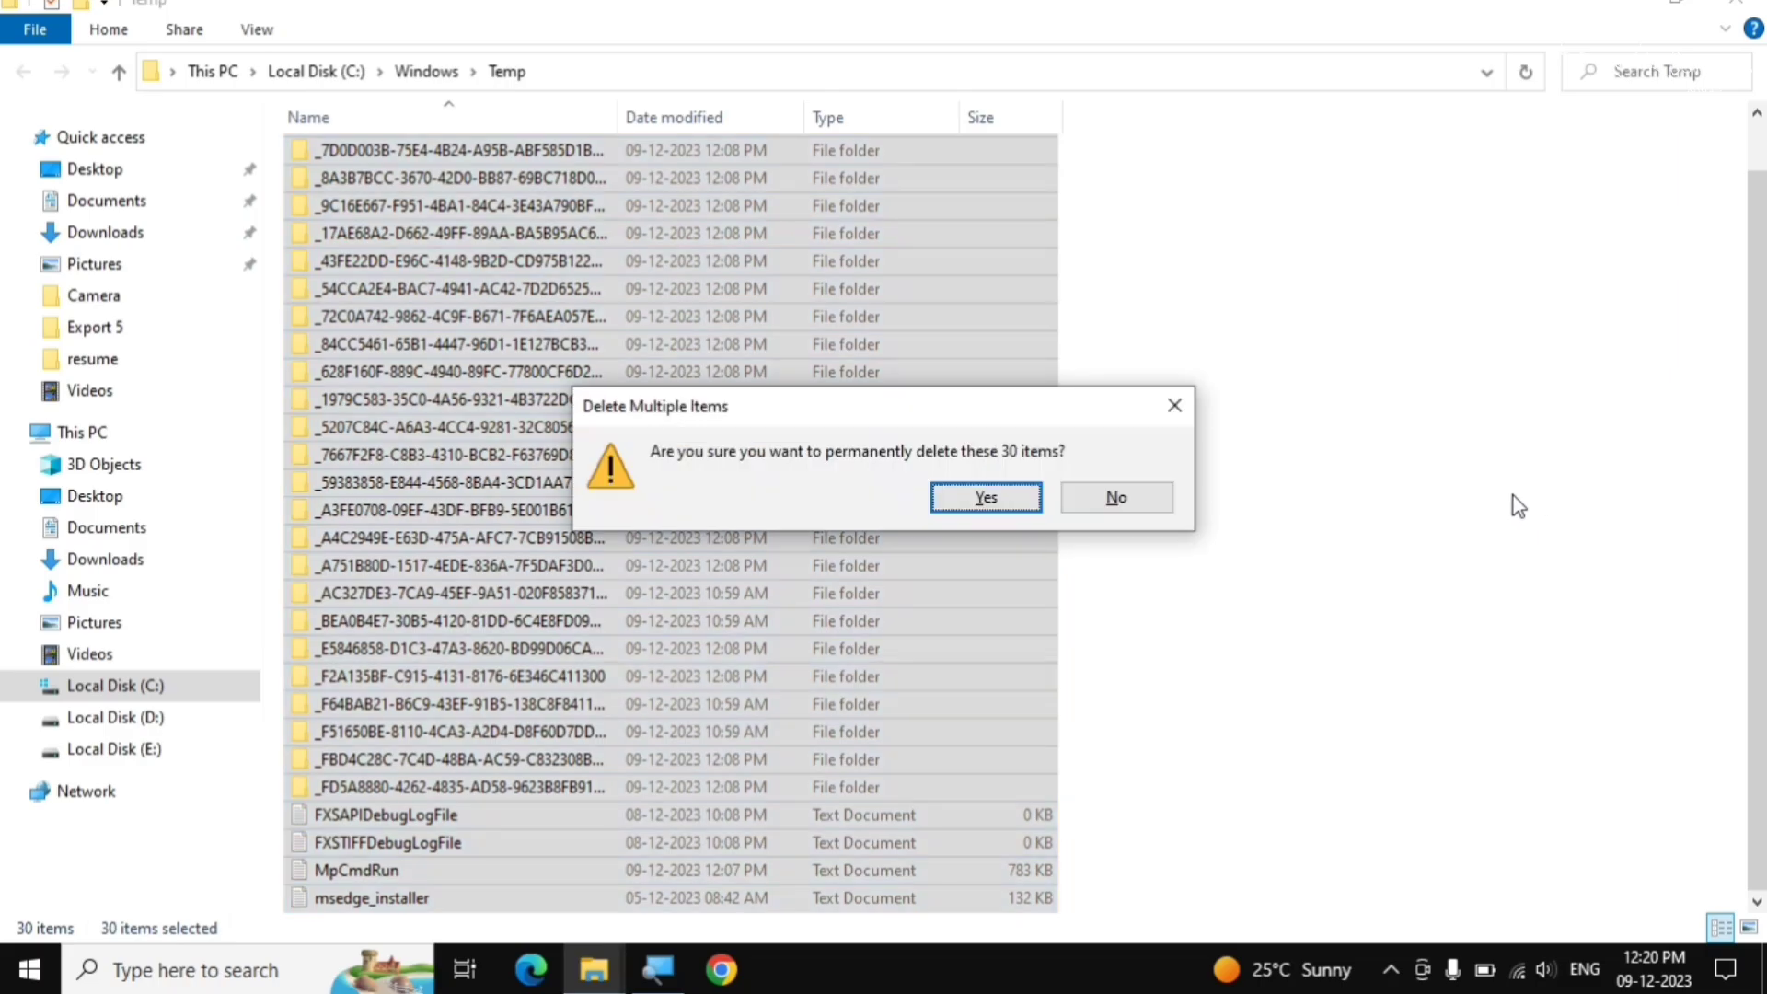
click(983, 498)
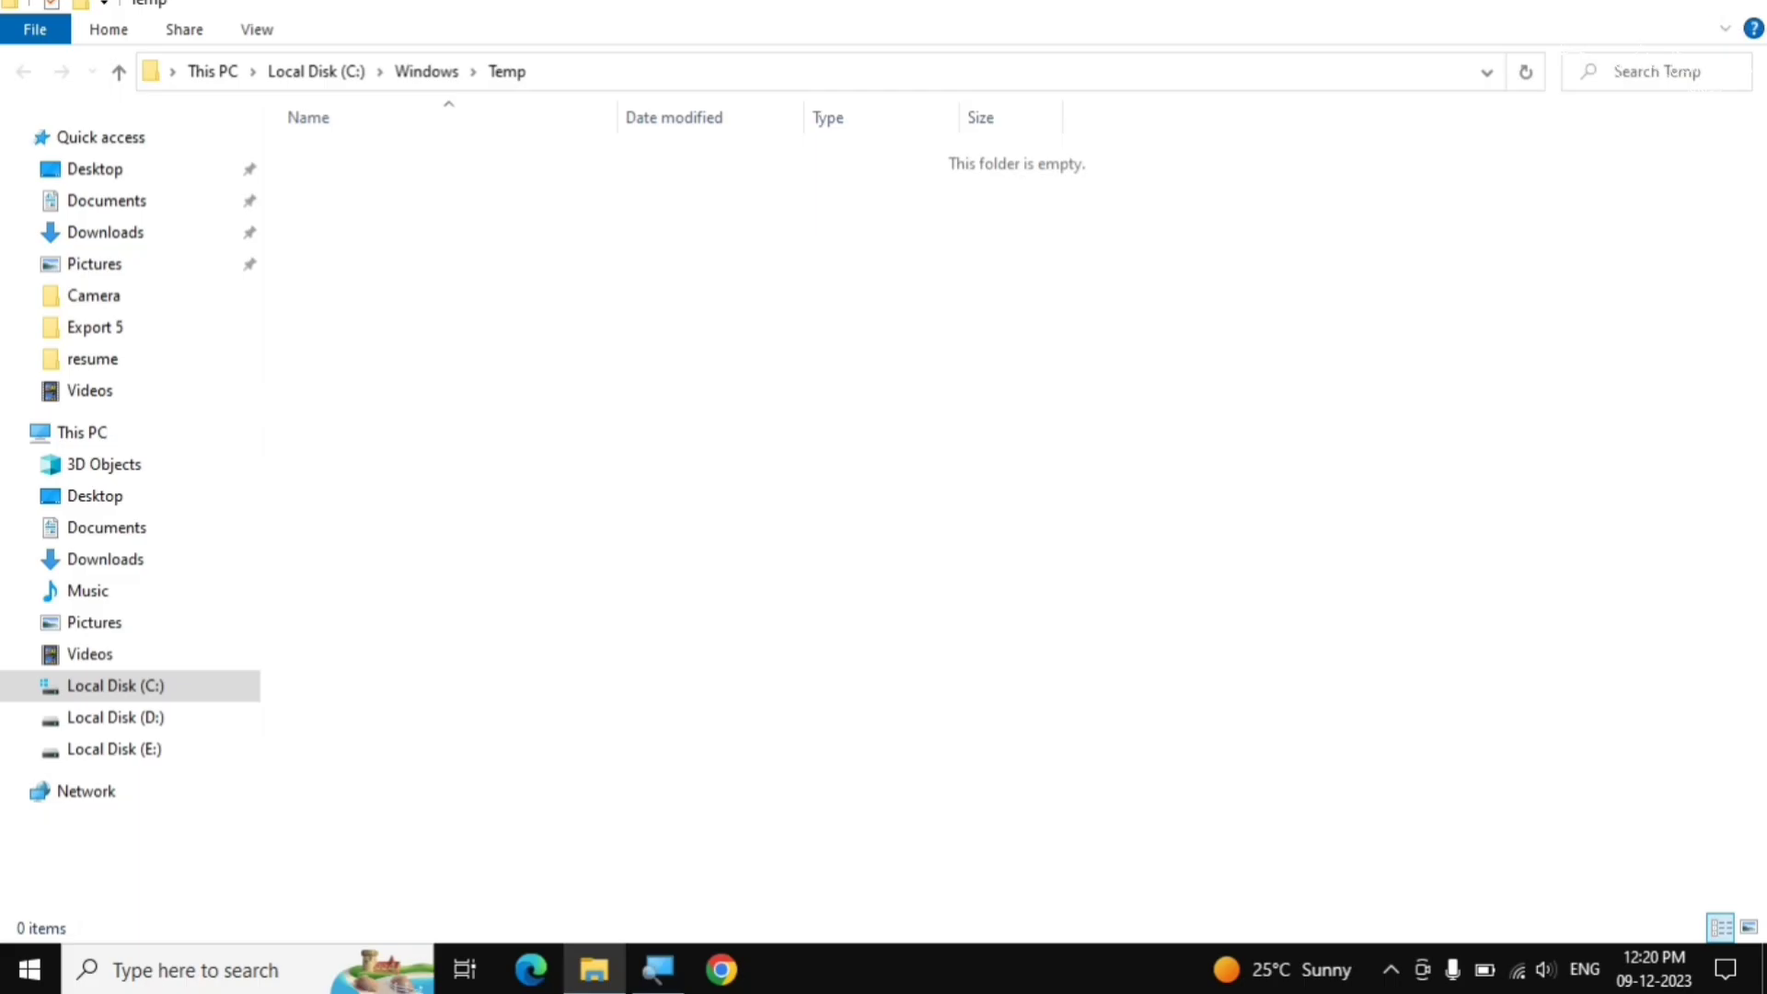
click(1737, 3)
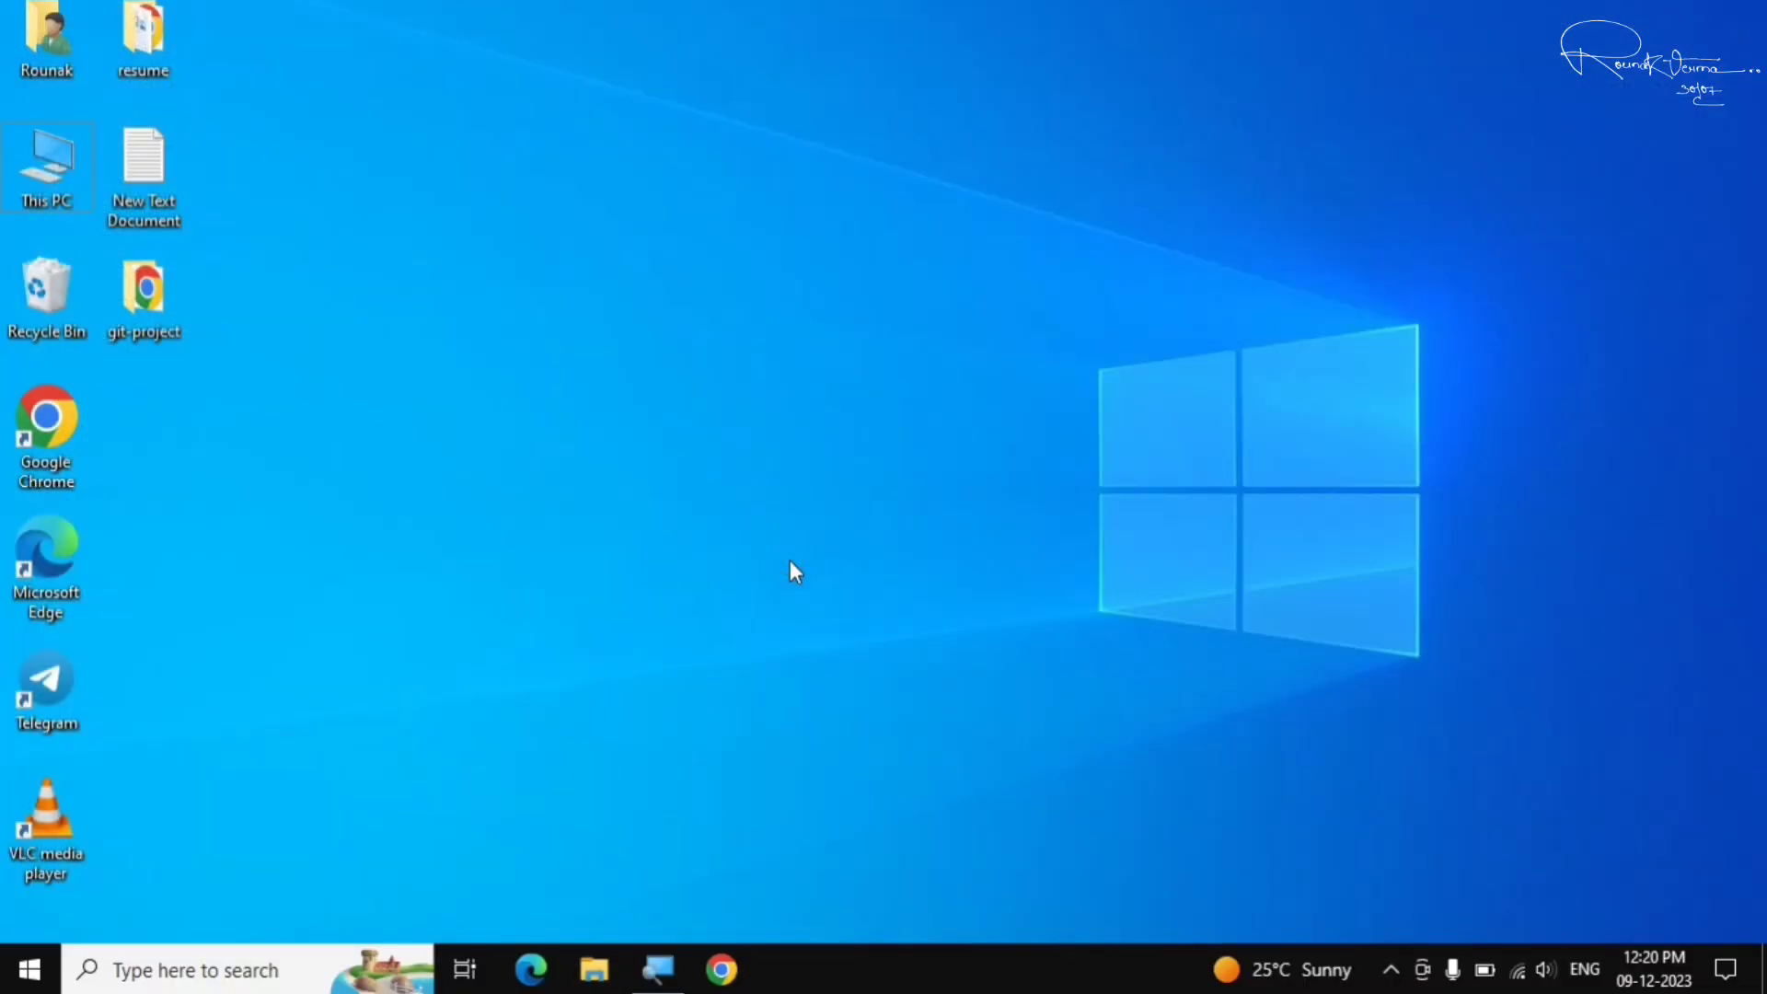
Open the user's local AppData Temp folder by running "%temp%" from the Run dialog.
key(super+r)
drag(313, 683, 892, 353)
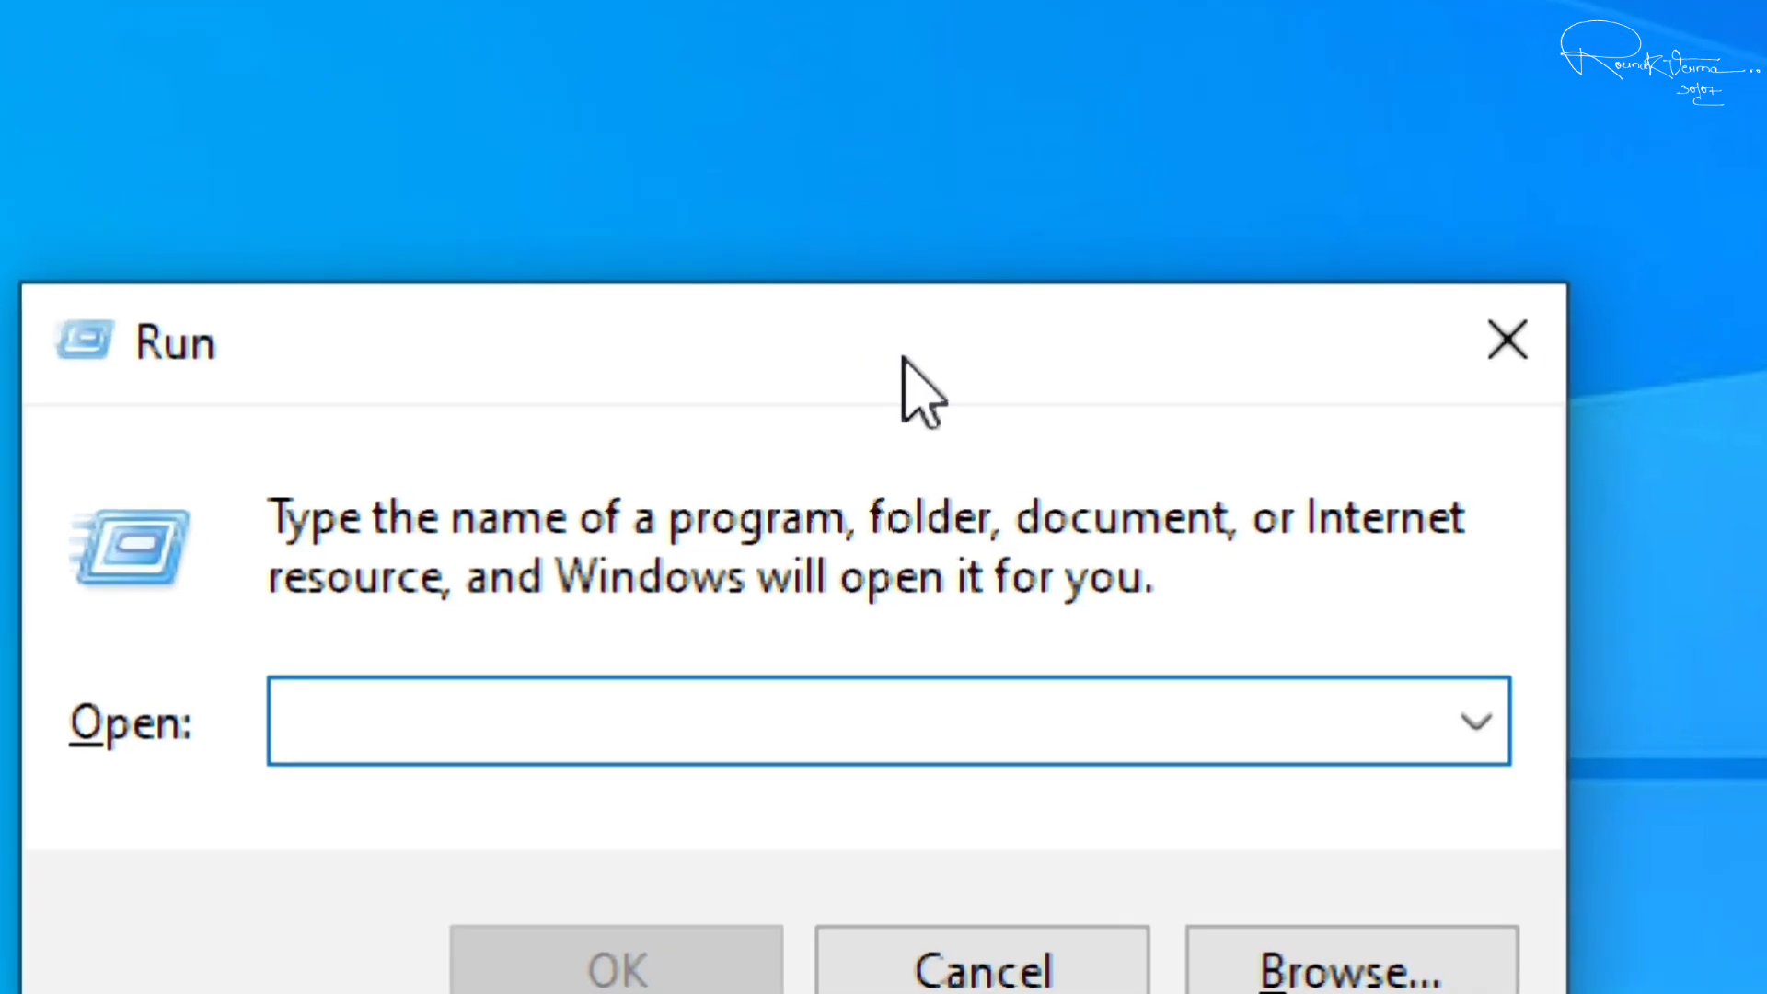
text(%temp)
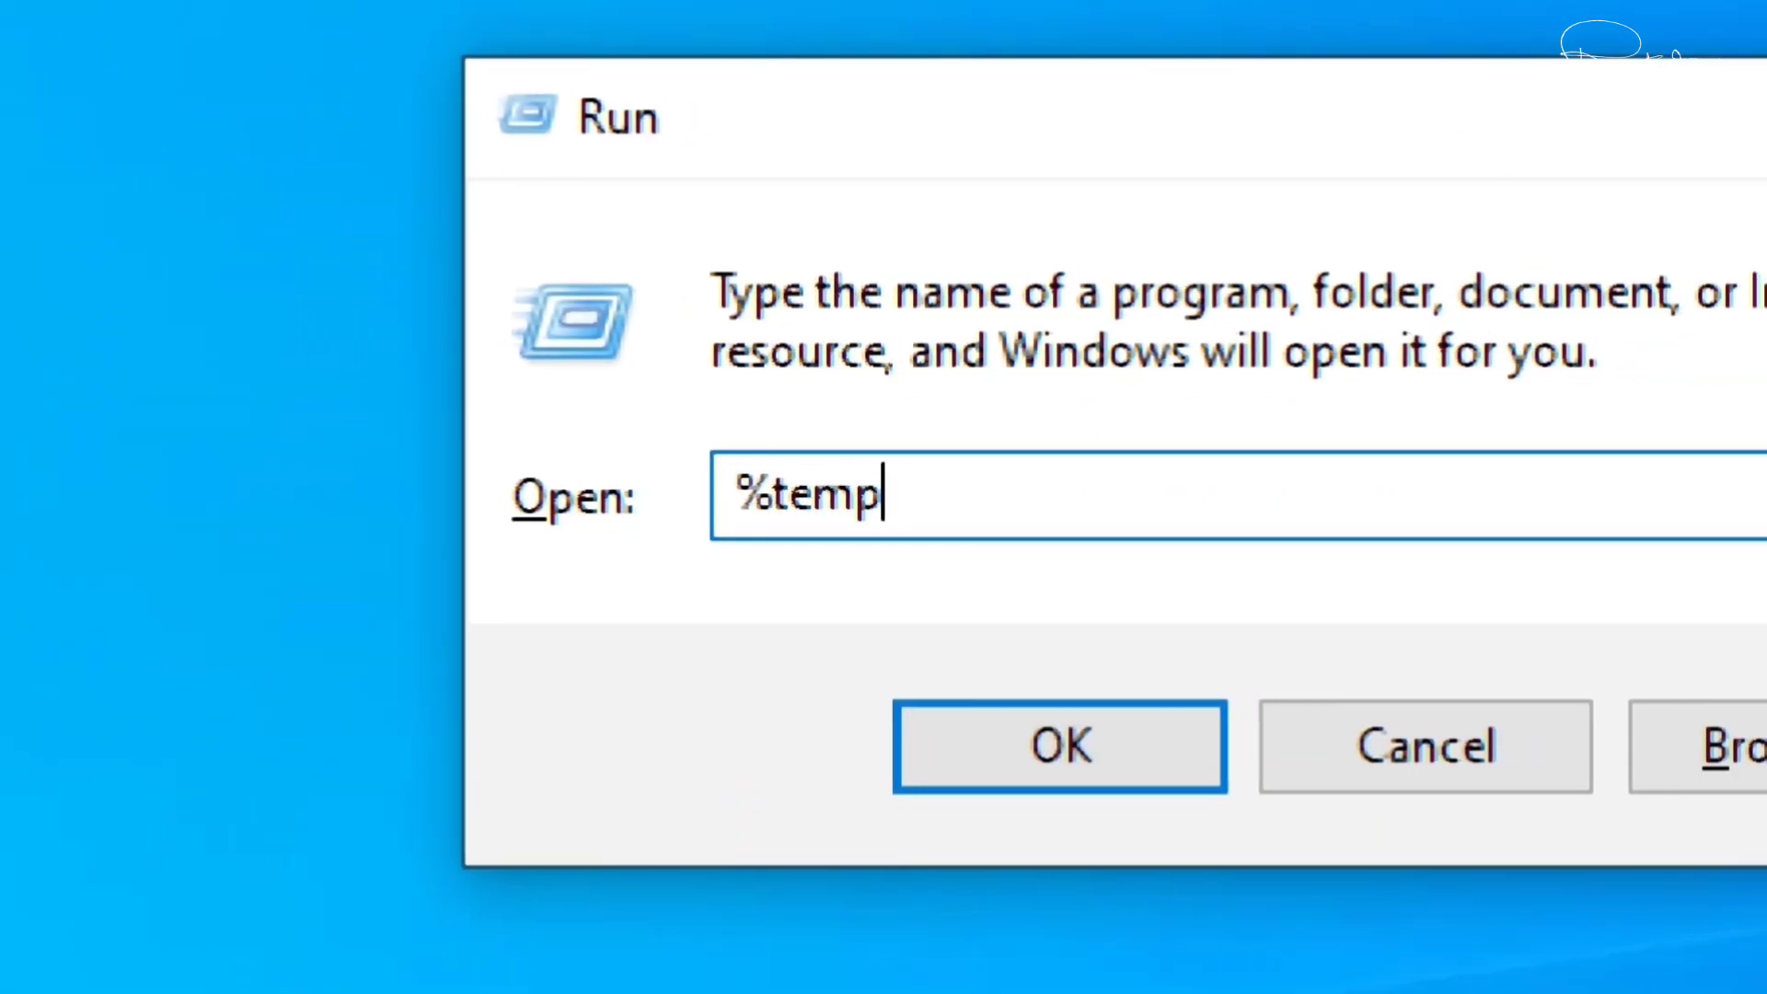
text(%)
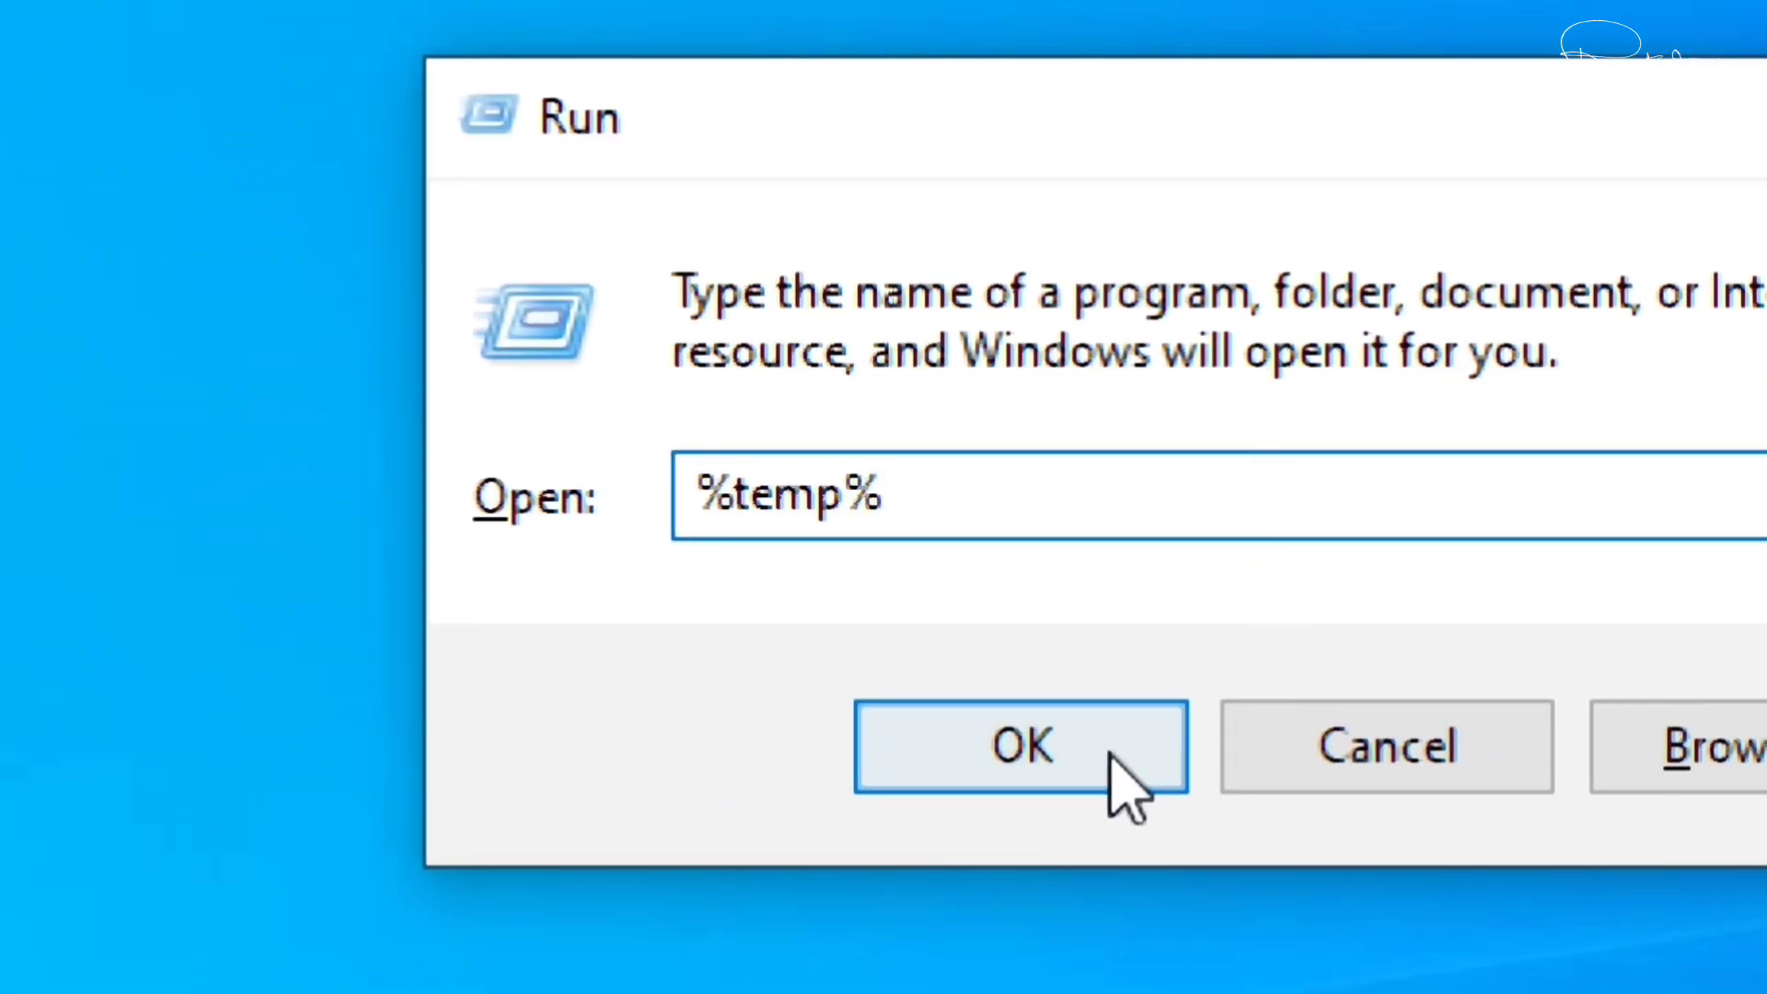
click(1092, 764)
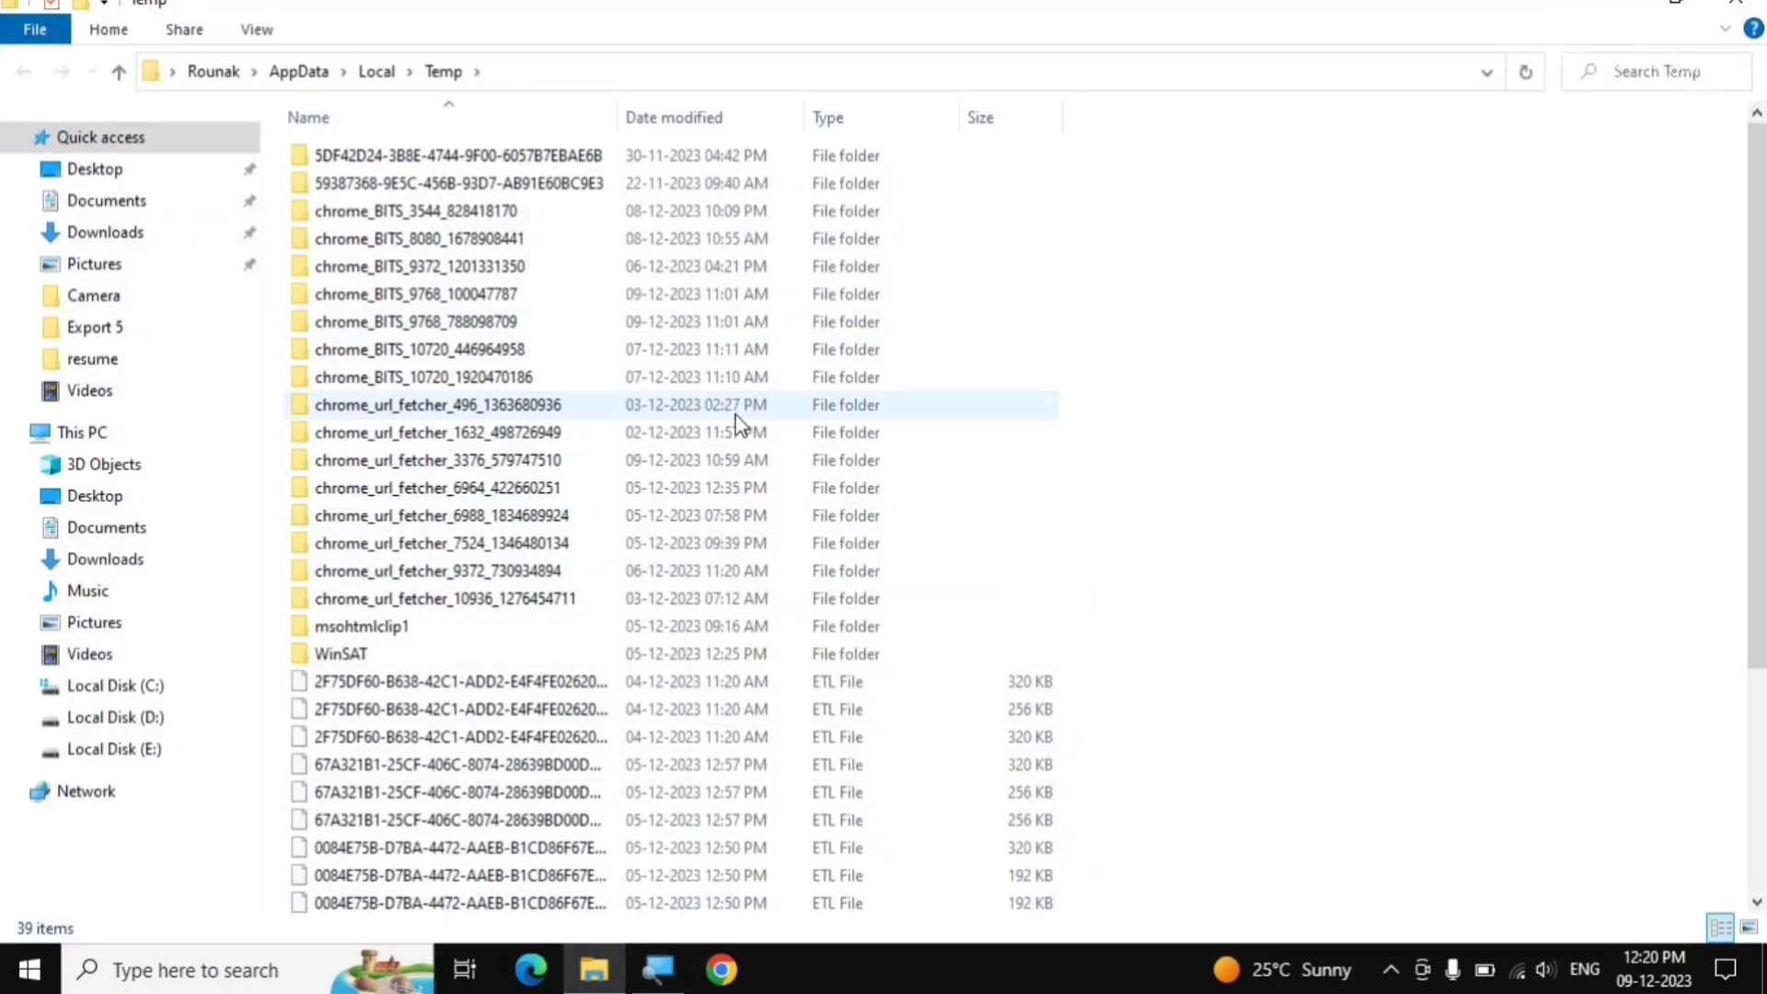
Permanently delete everything in the user's Temp folder, continuing with administrator permission for all current items.
key(ctrl+a)
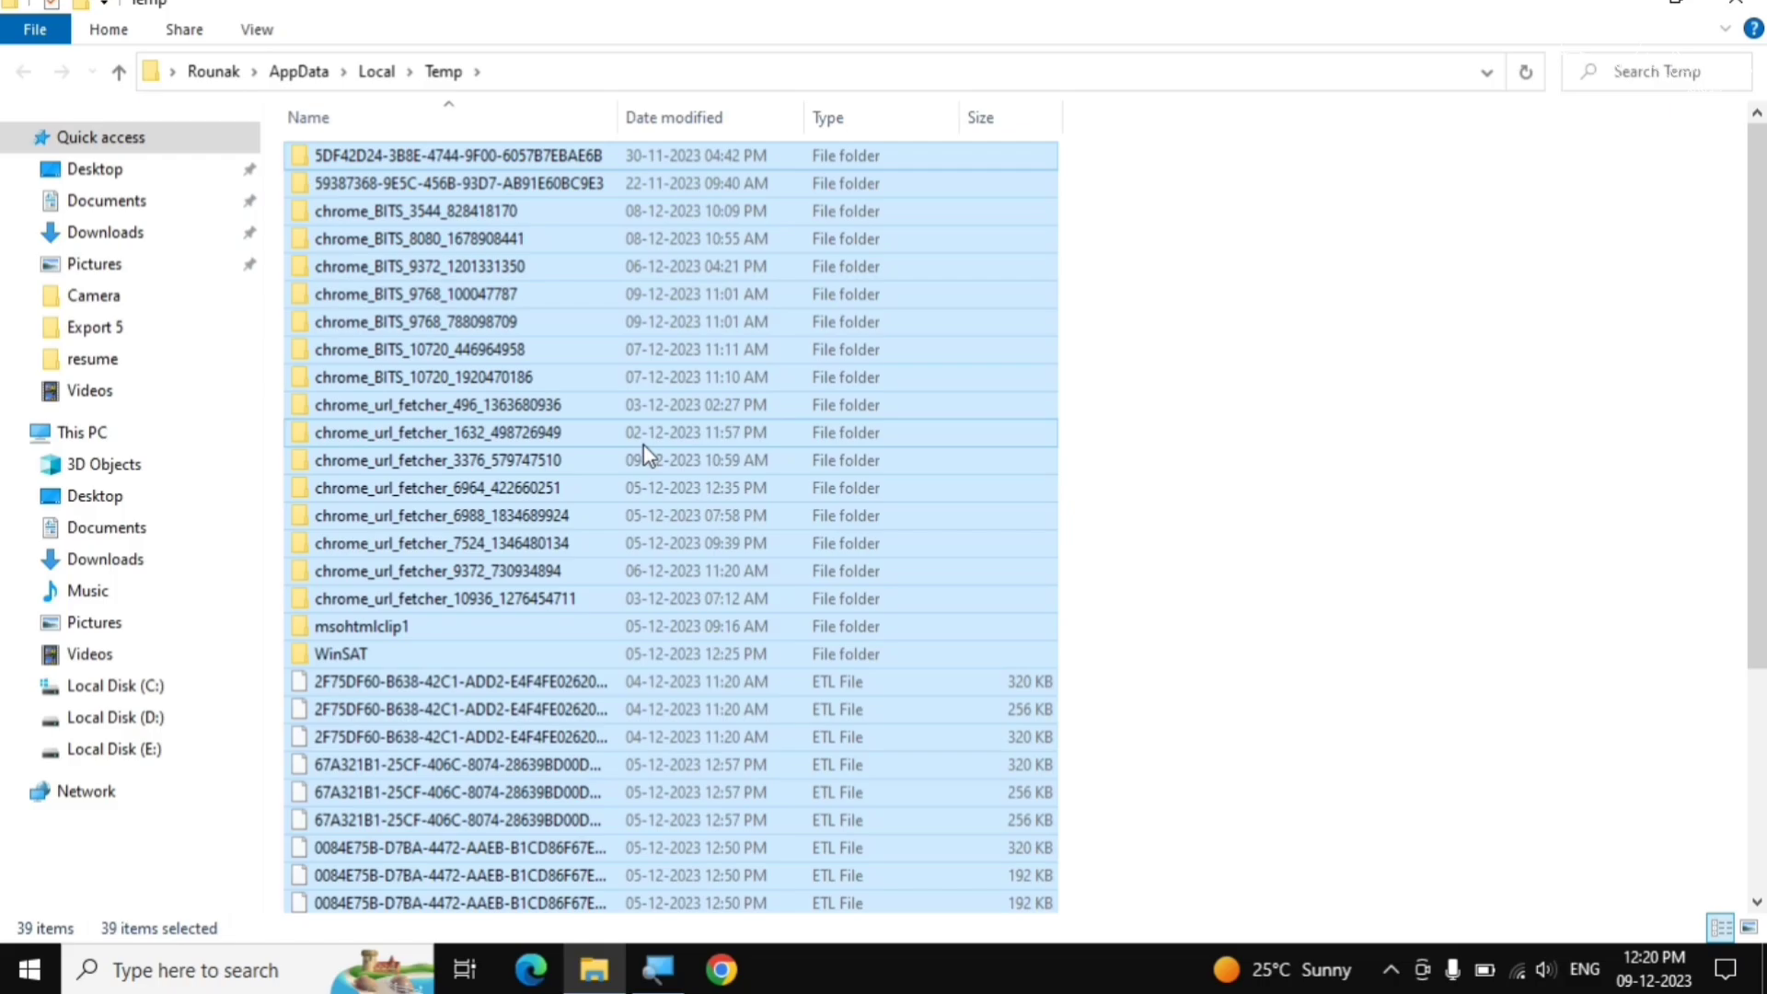
key(shift+Delete)
key(Return)
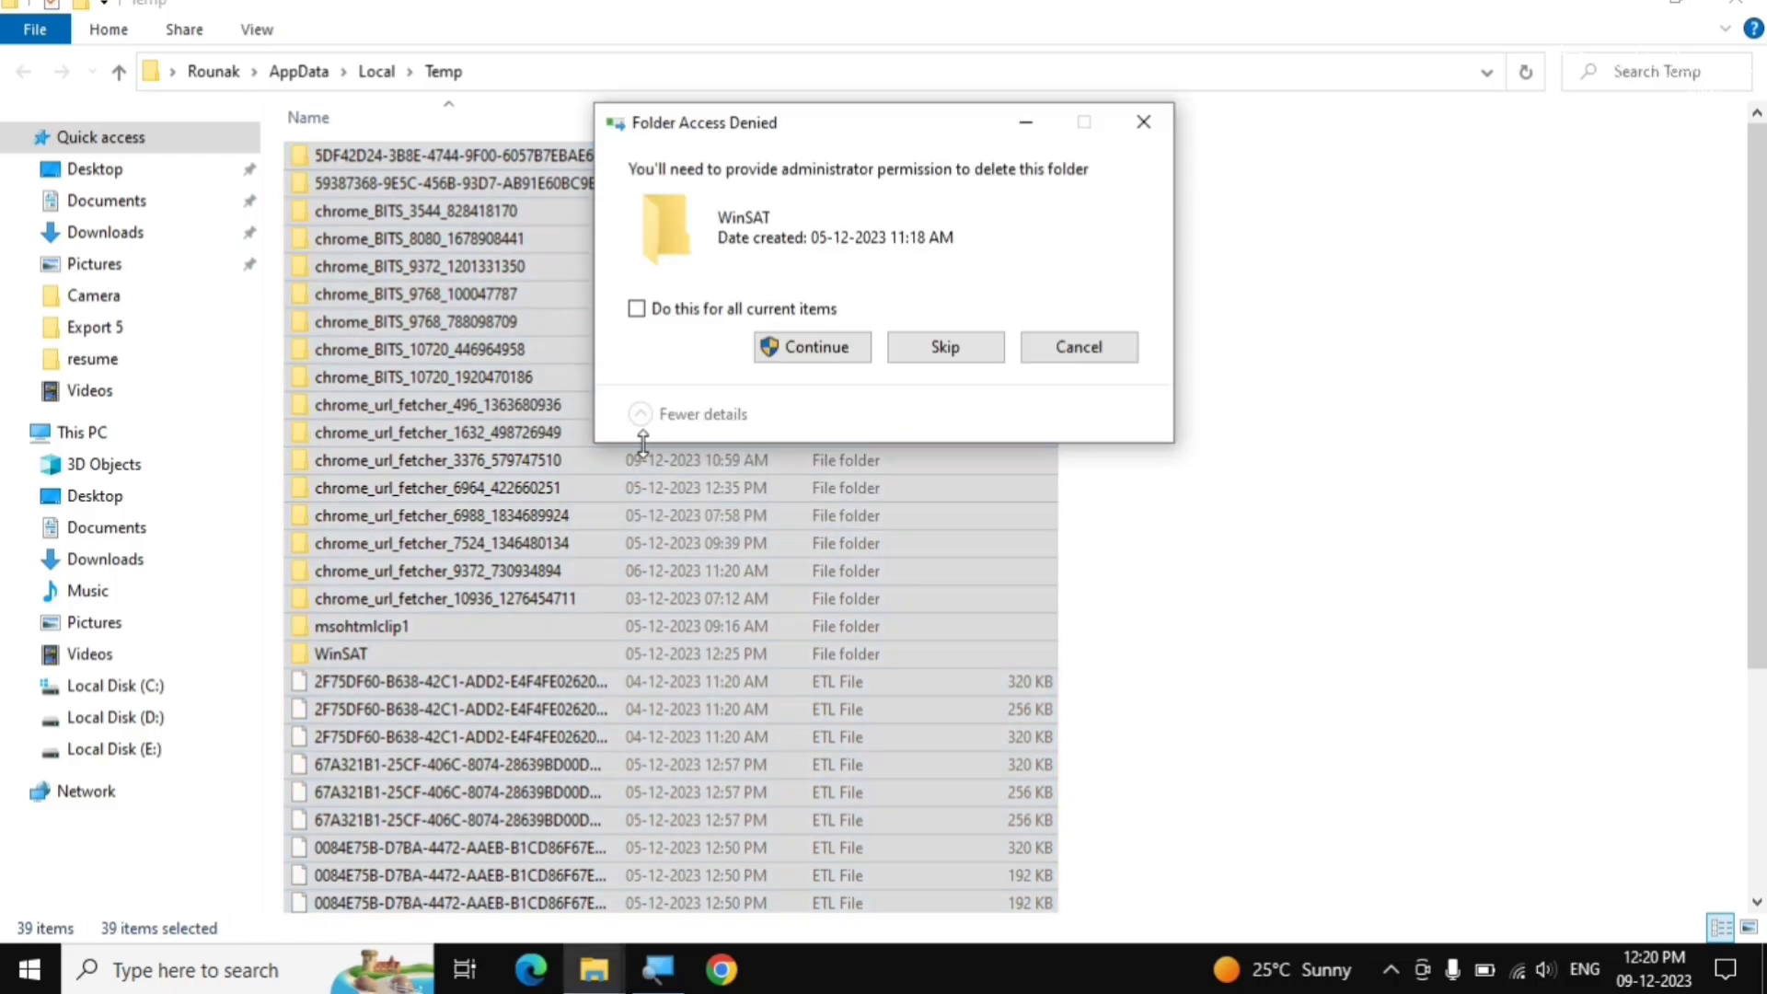
click(721, 319)
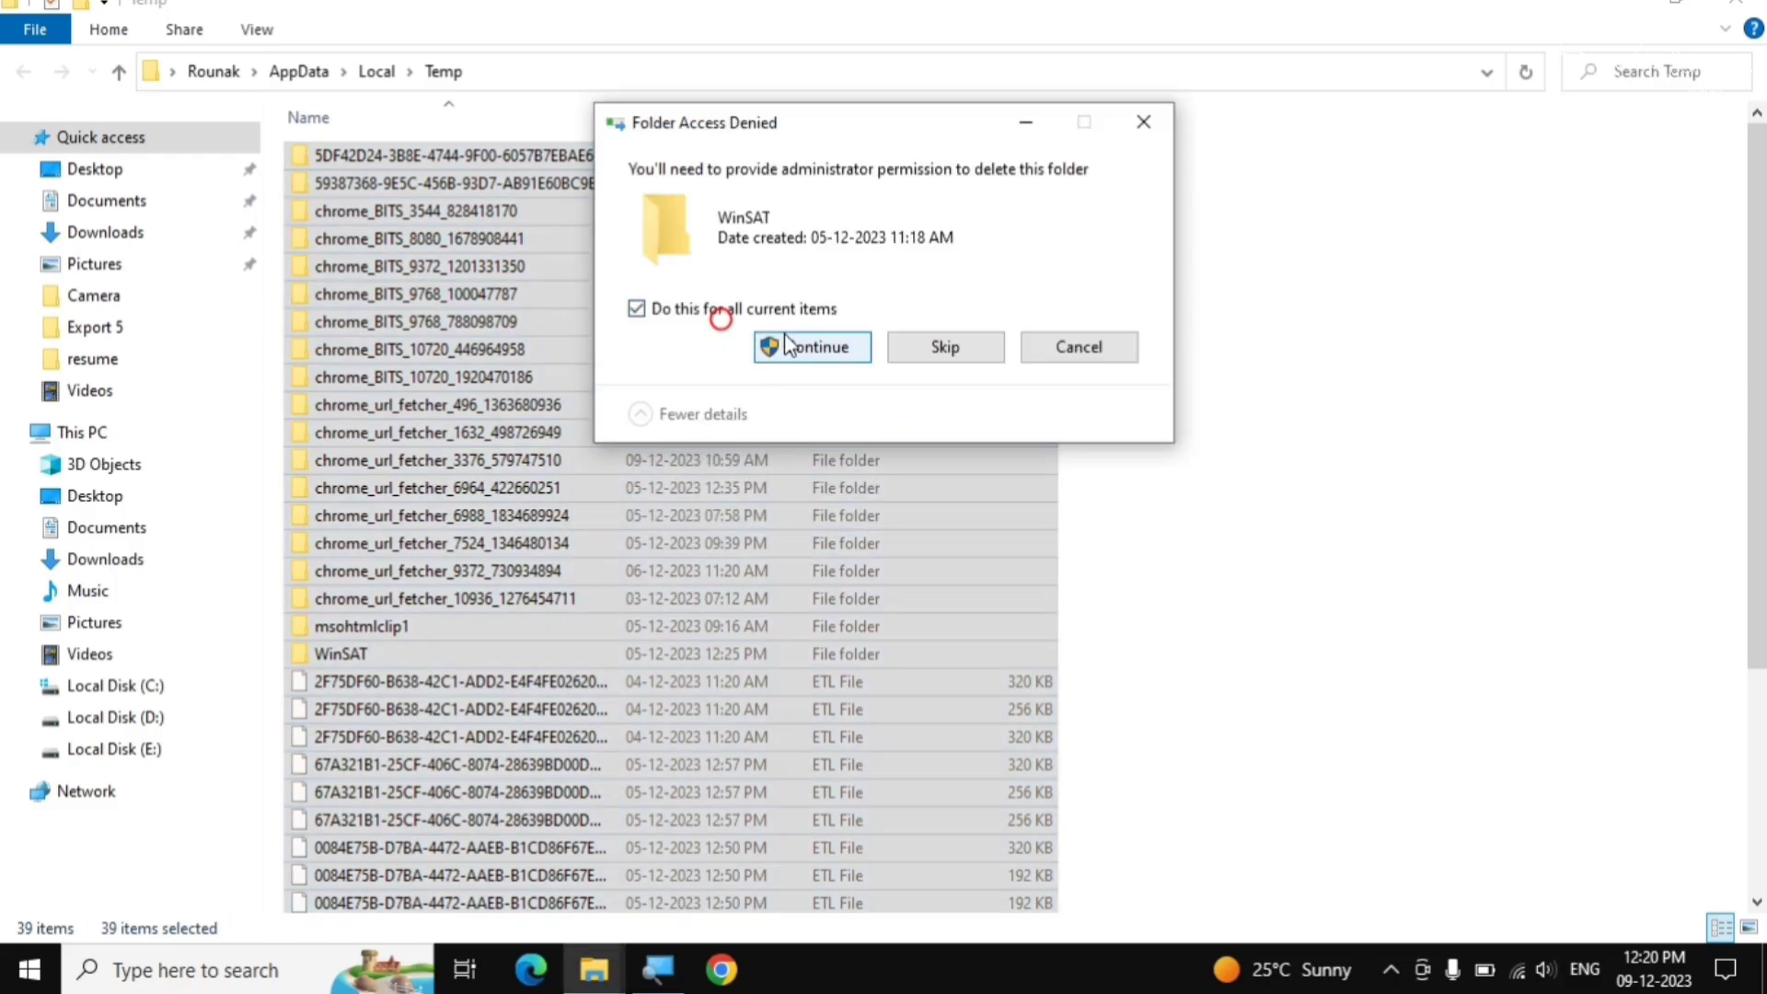
click(789, 347)
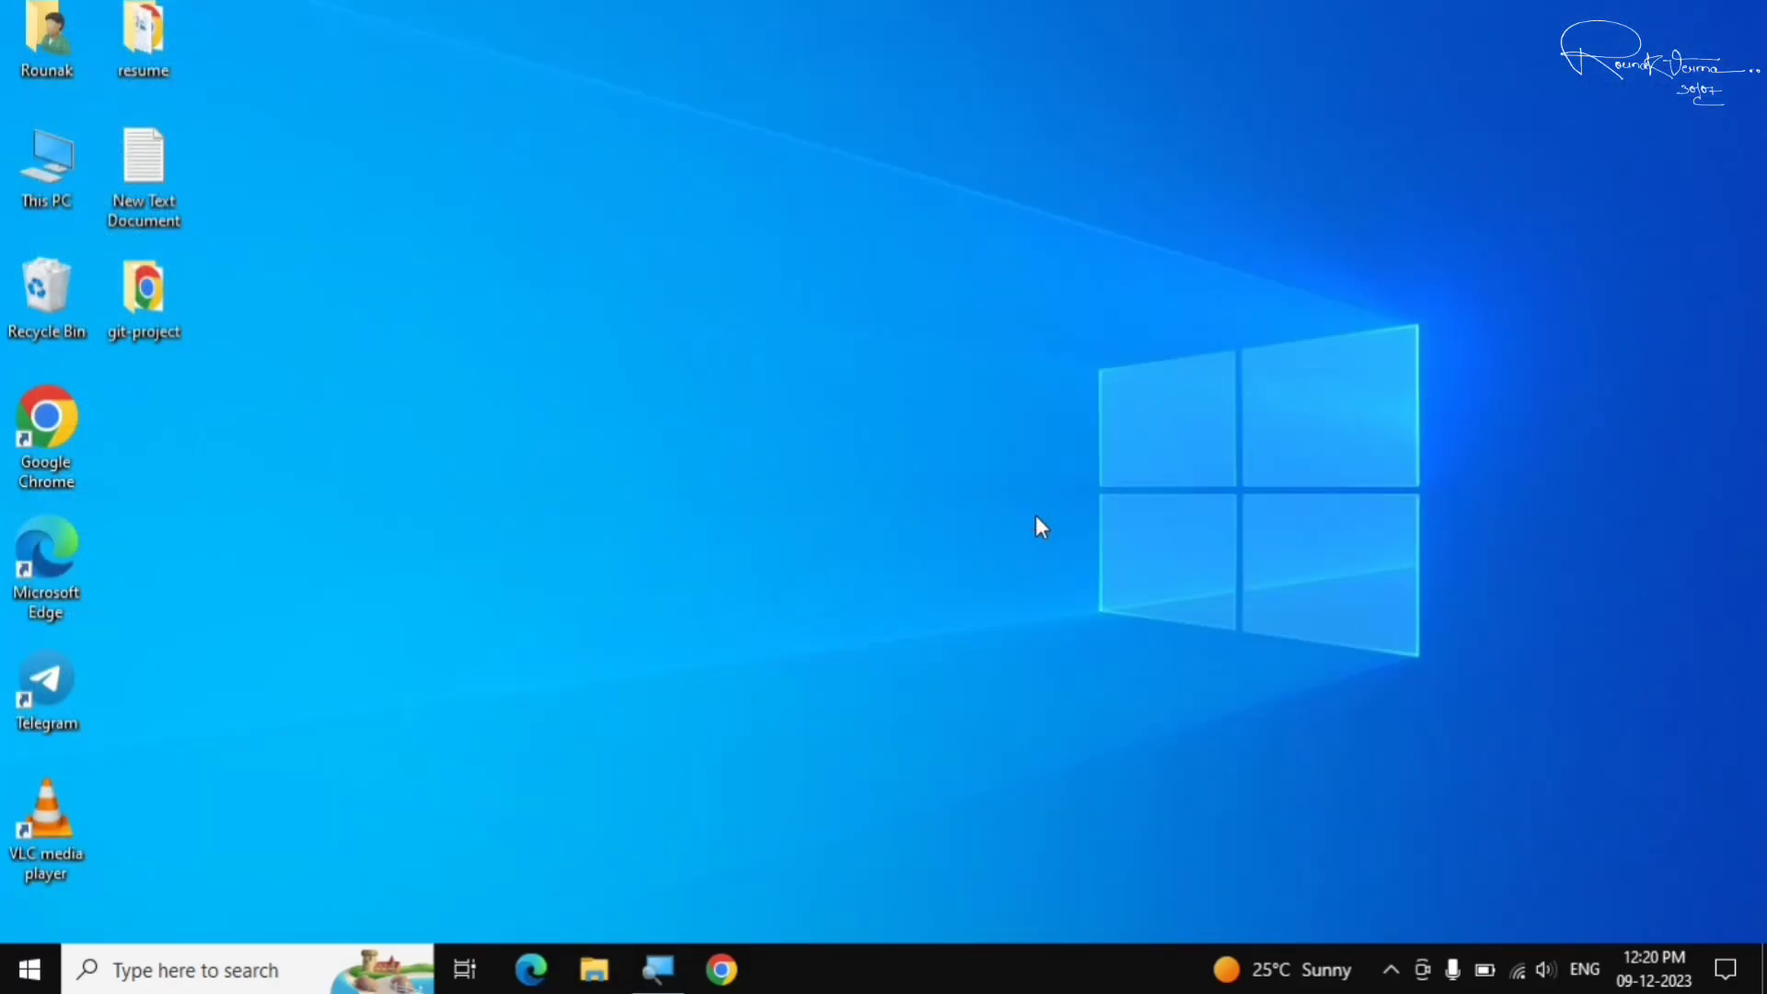
Launch Disk Cleanup by running "cleanmgr" from the Run dialog.
key(super+r)
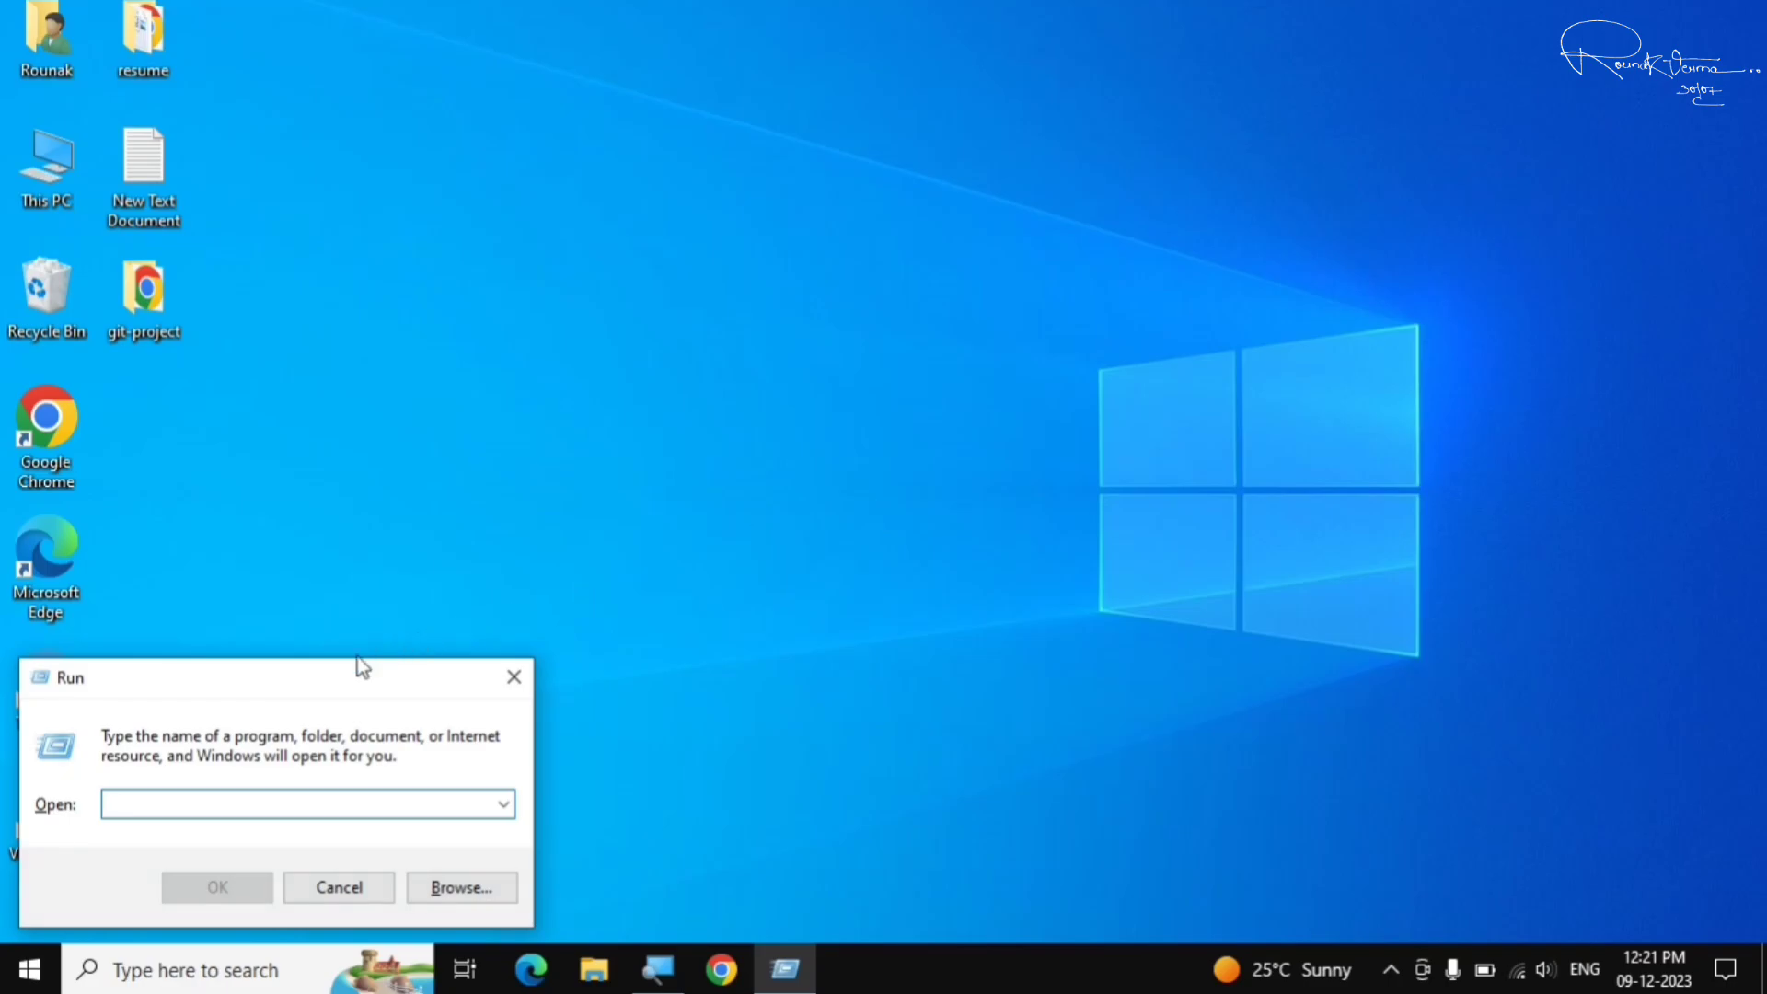
drag(360, 664, 856, 365)
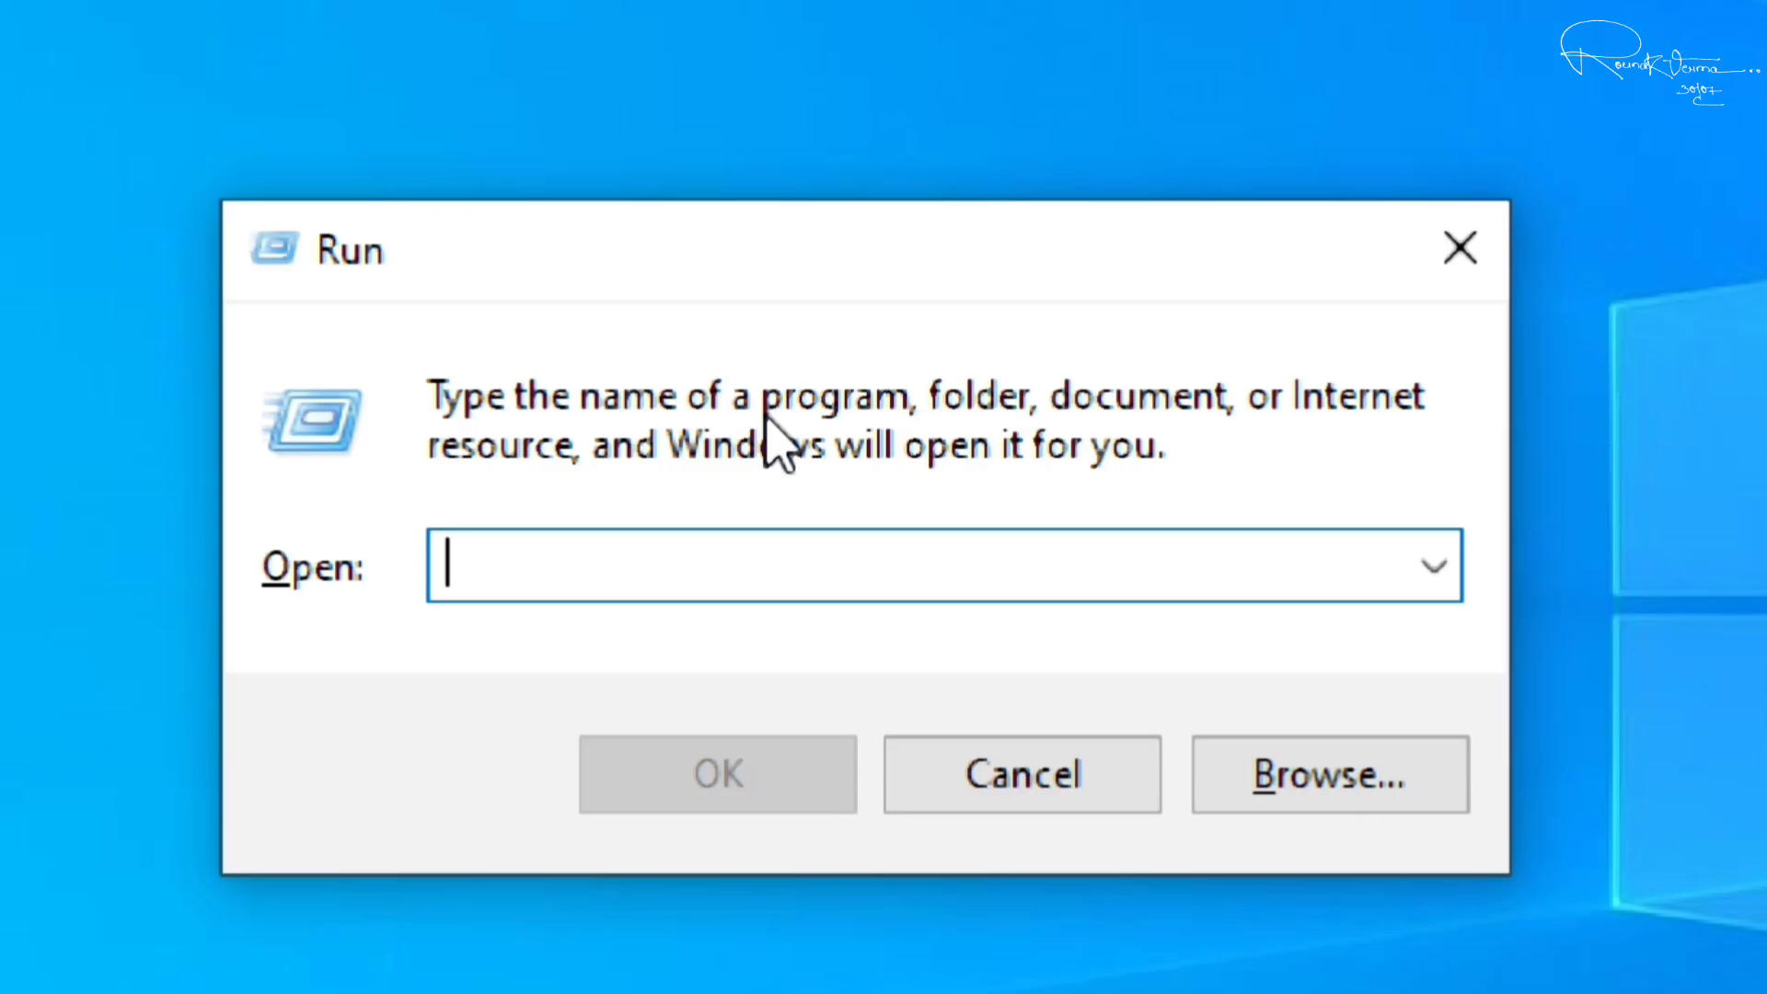
text(clean)
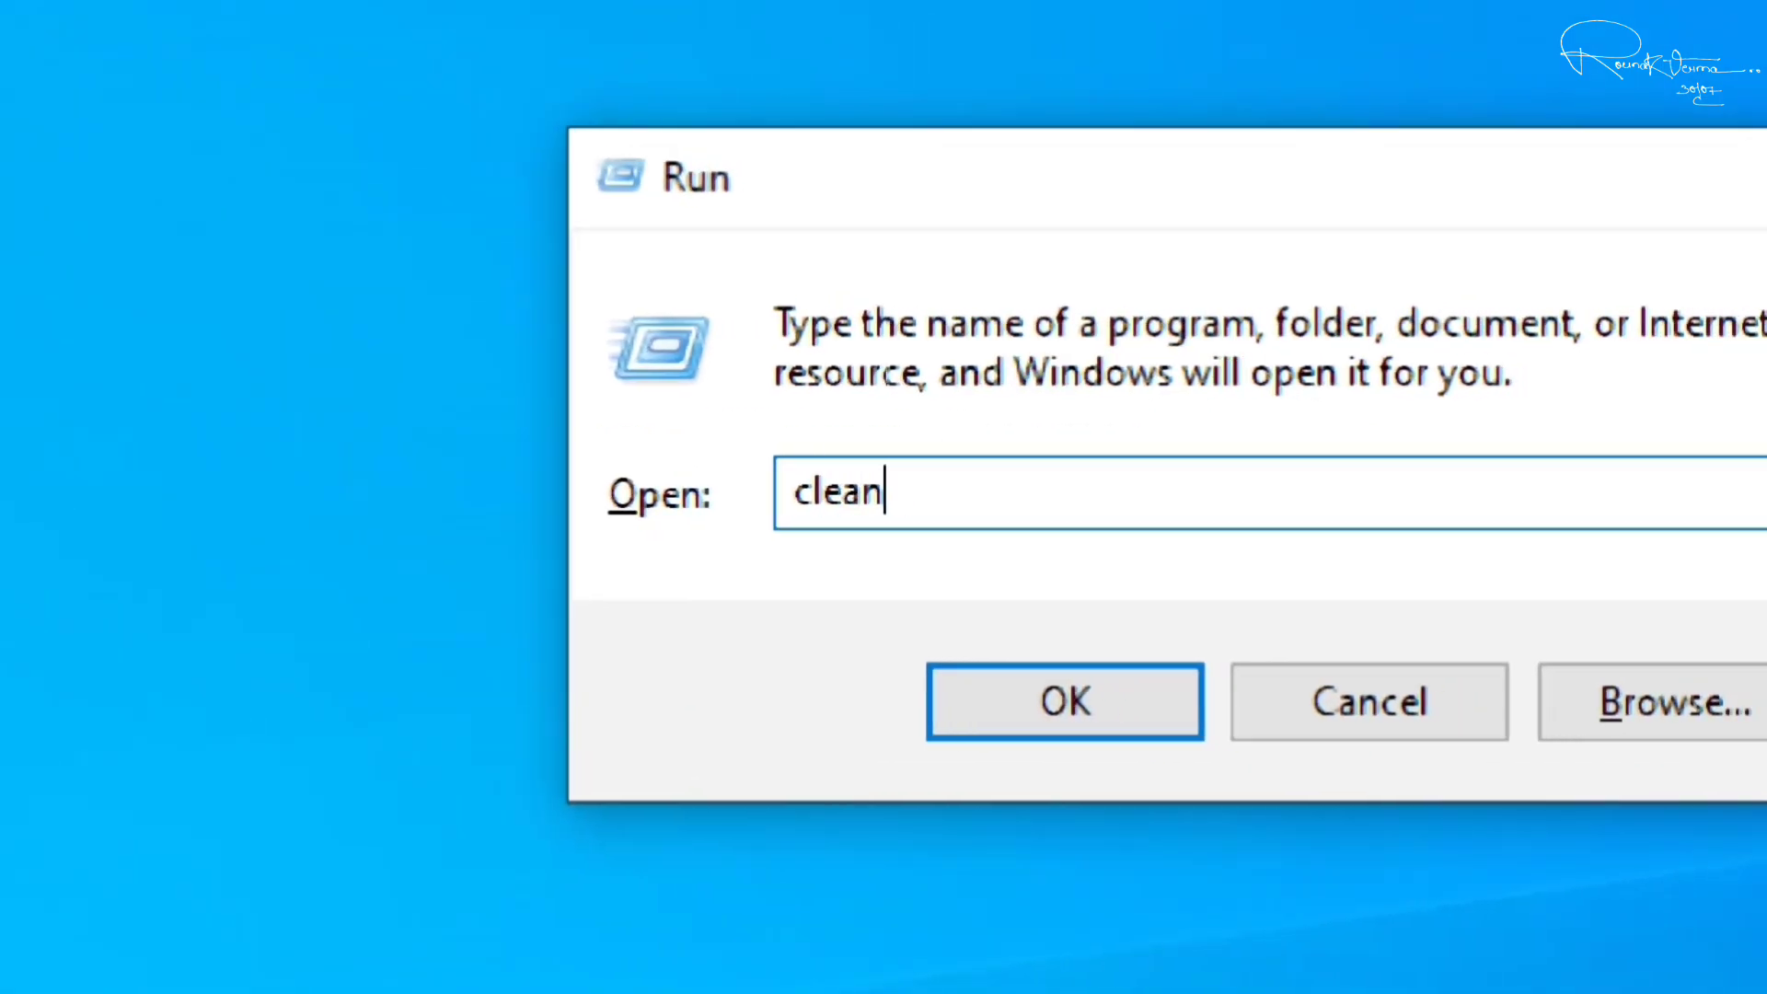
text(mgr)
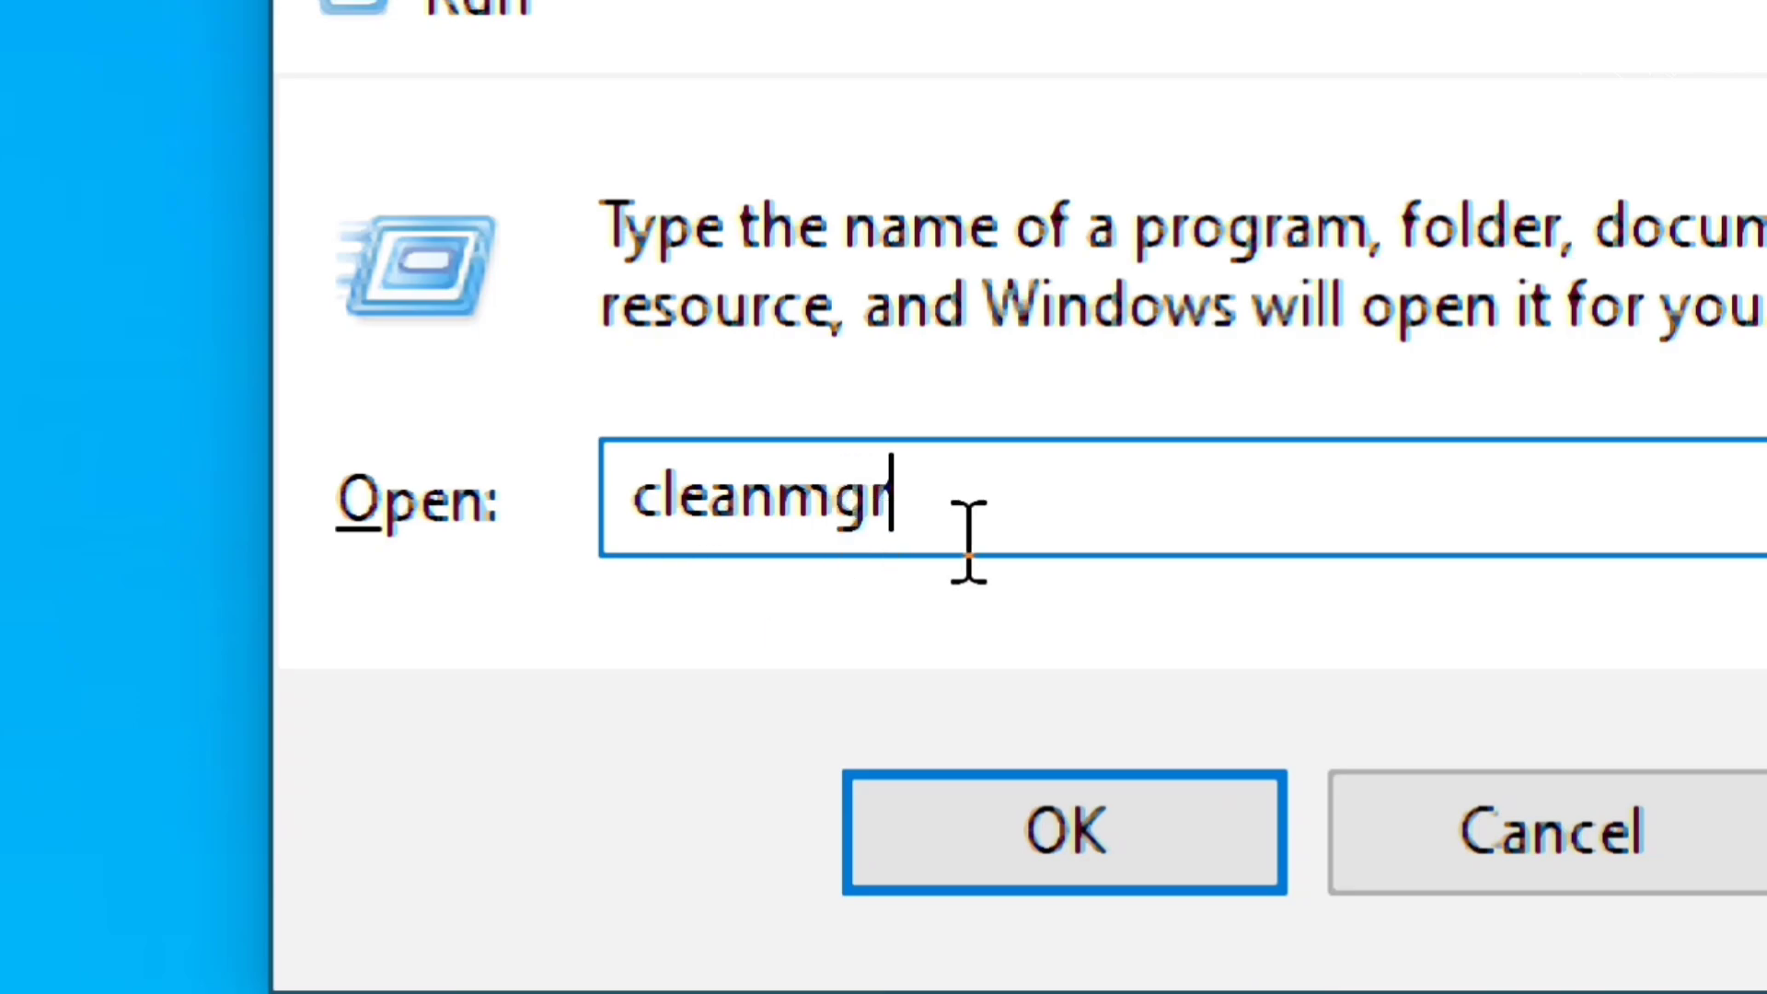
click(1099, 887)
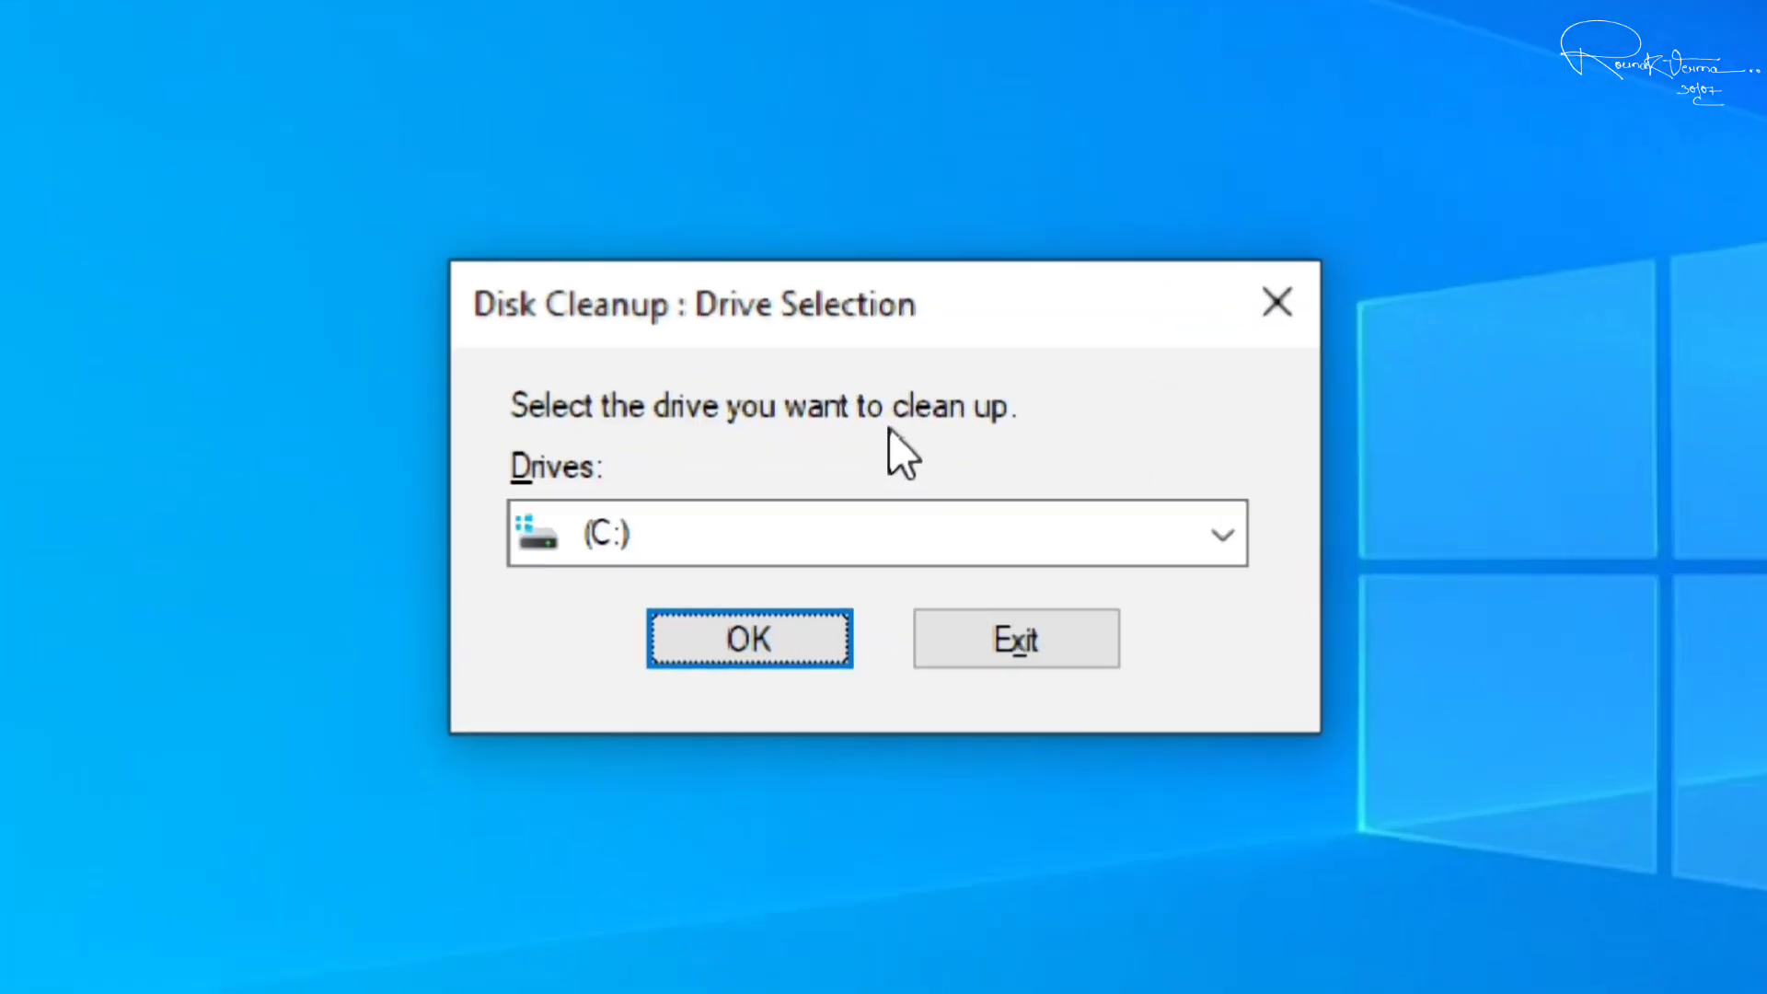
Choose the C: drive for cleanup and confirm the drive selection.
click(871, 578)
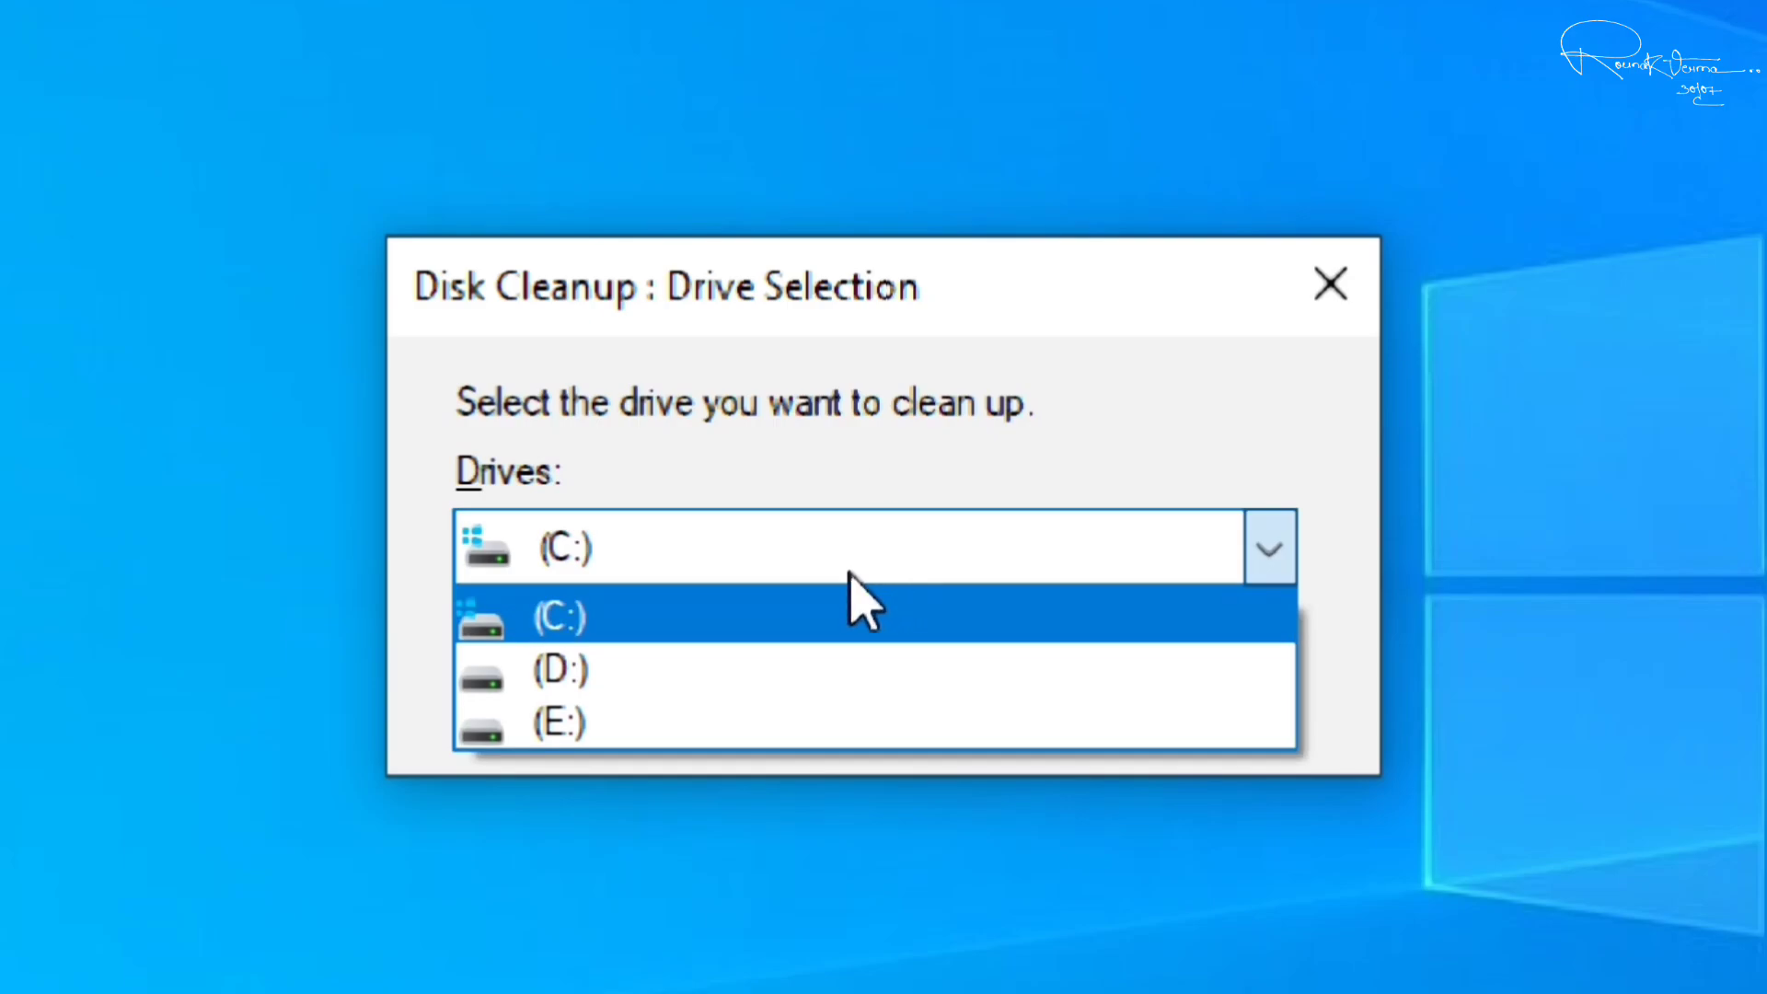
click(807, 617)
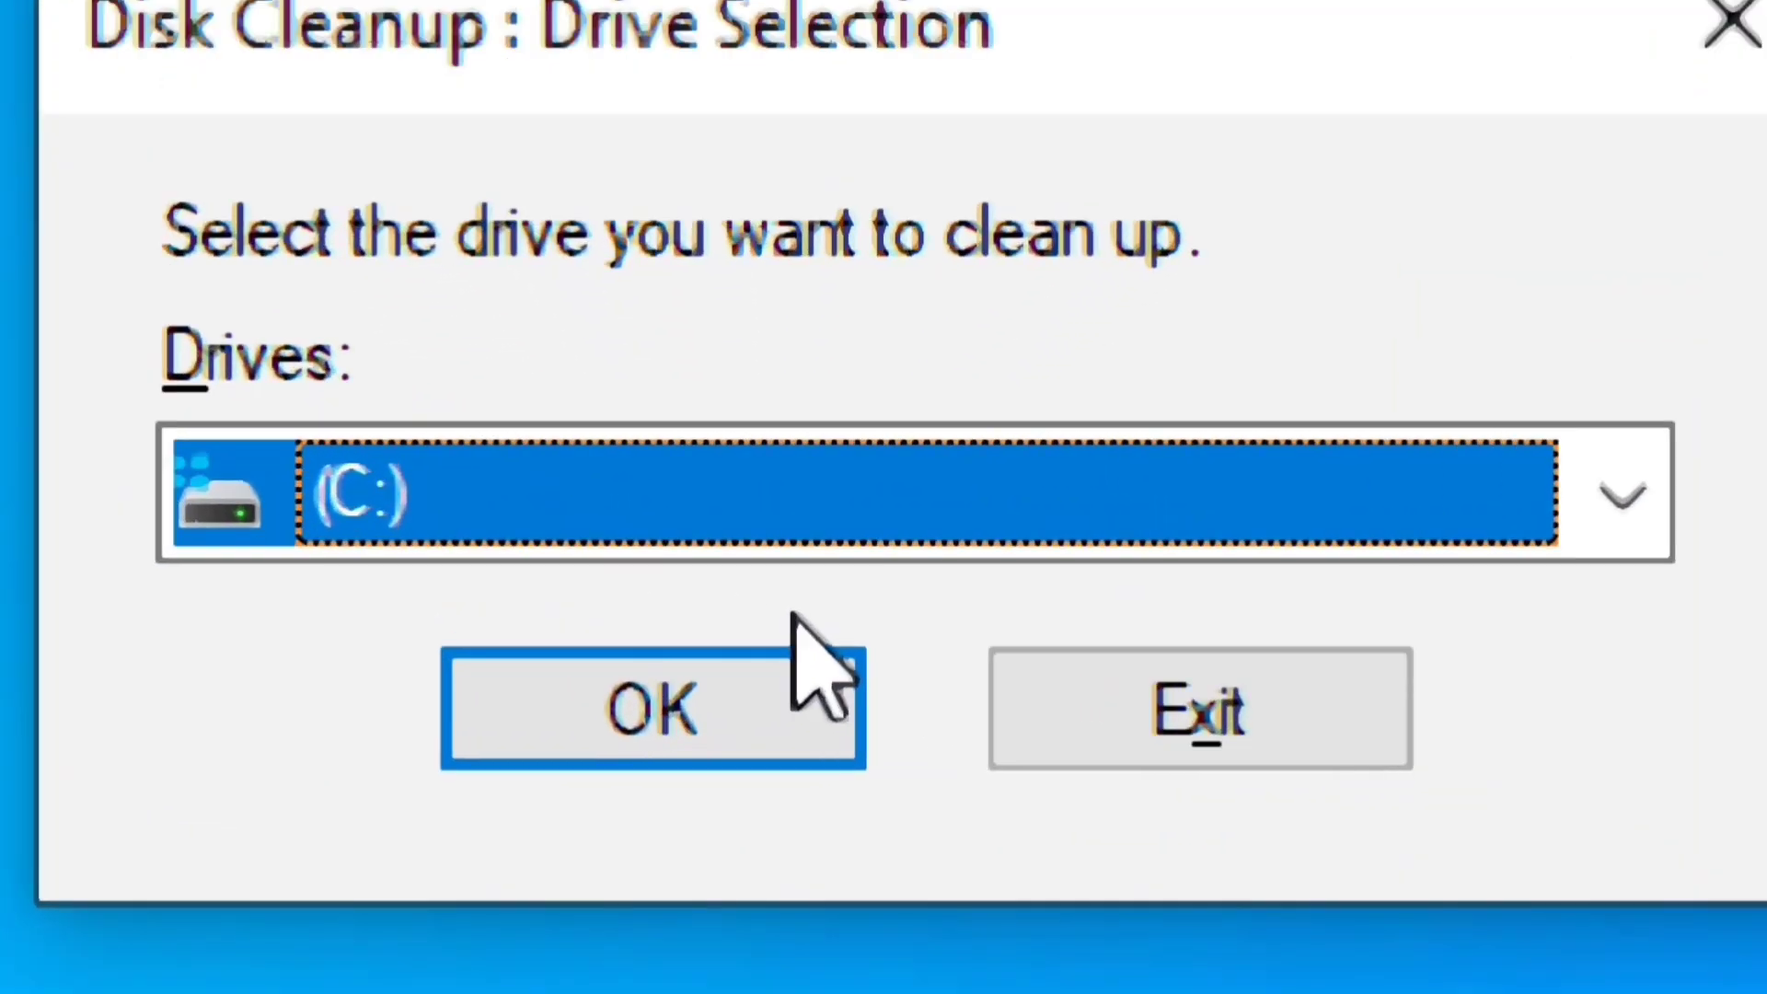
click(634, 704)
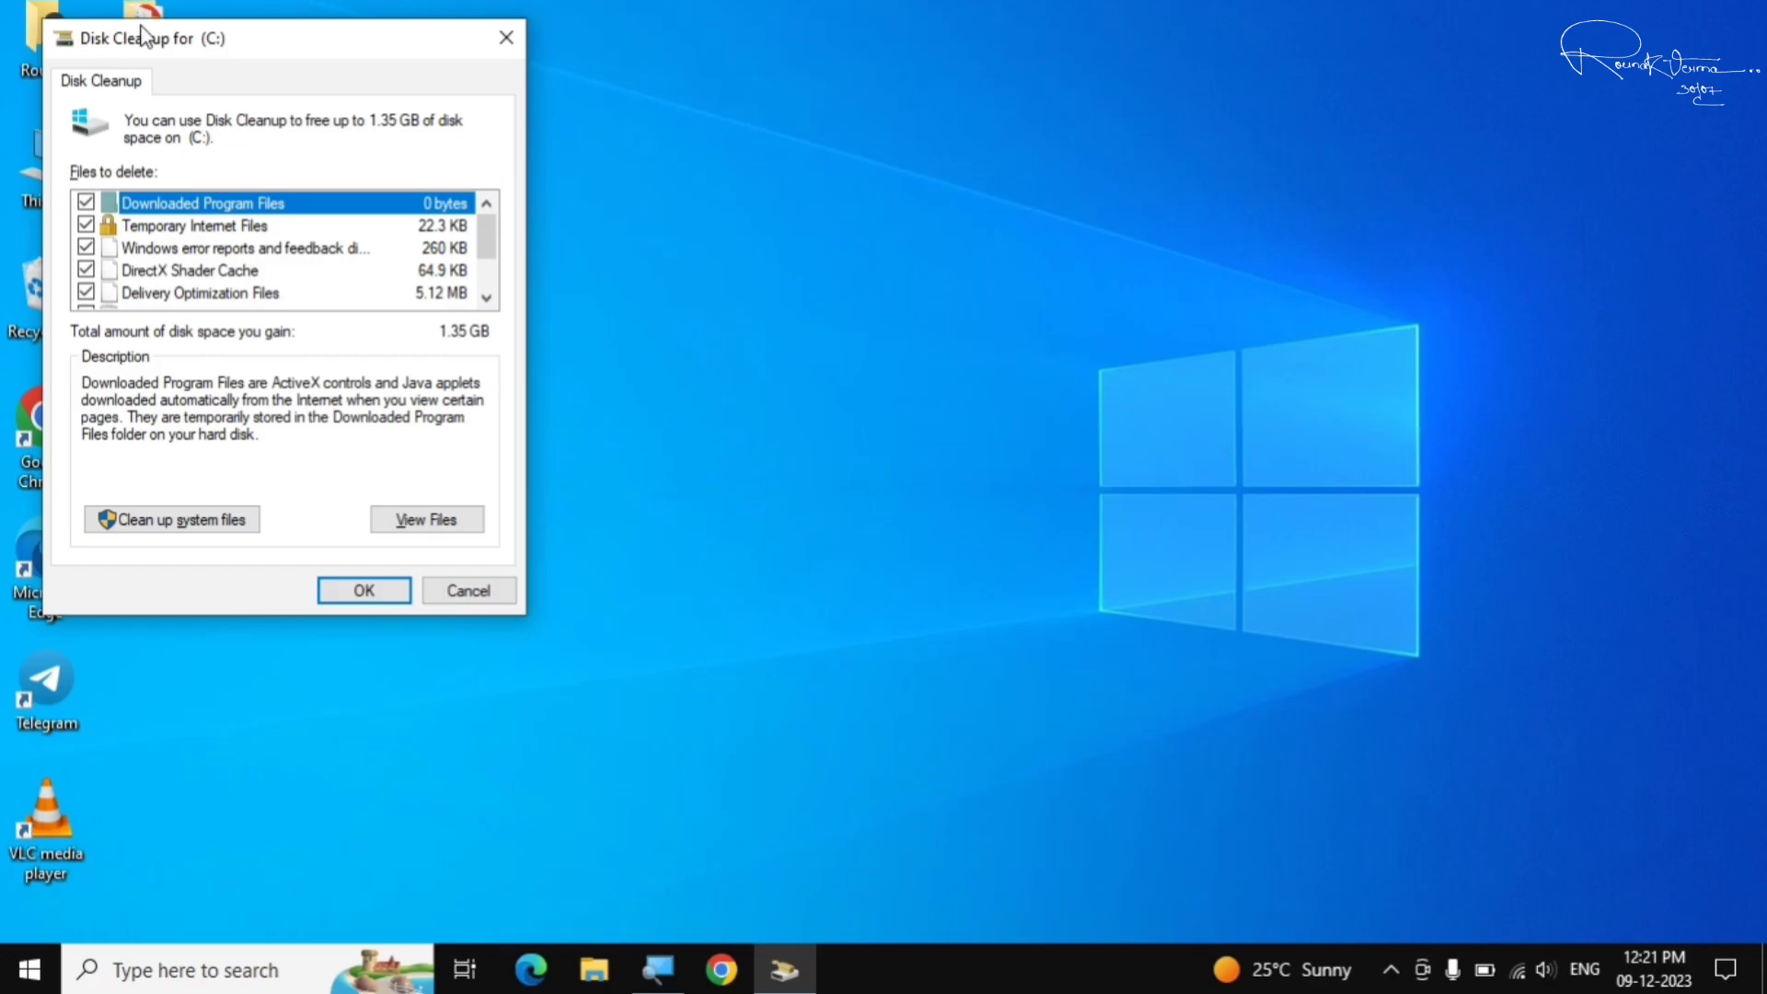
Review the files listed for deletion, switch to cleaning up system files, and confirm the C: drive for the new scan.
drag(142, 37, 713, 212)
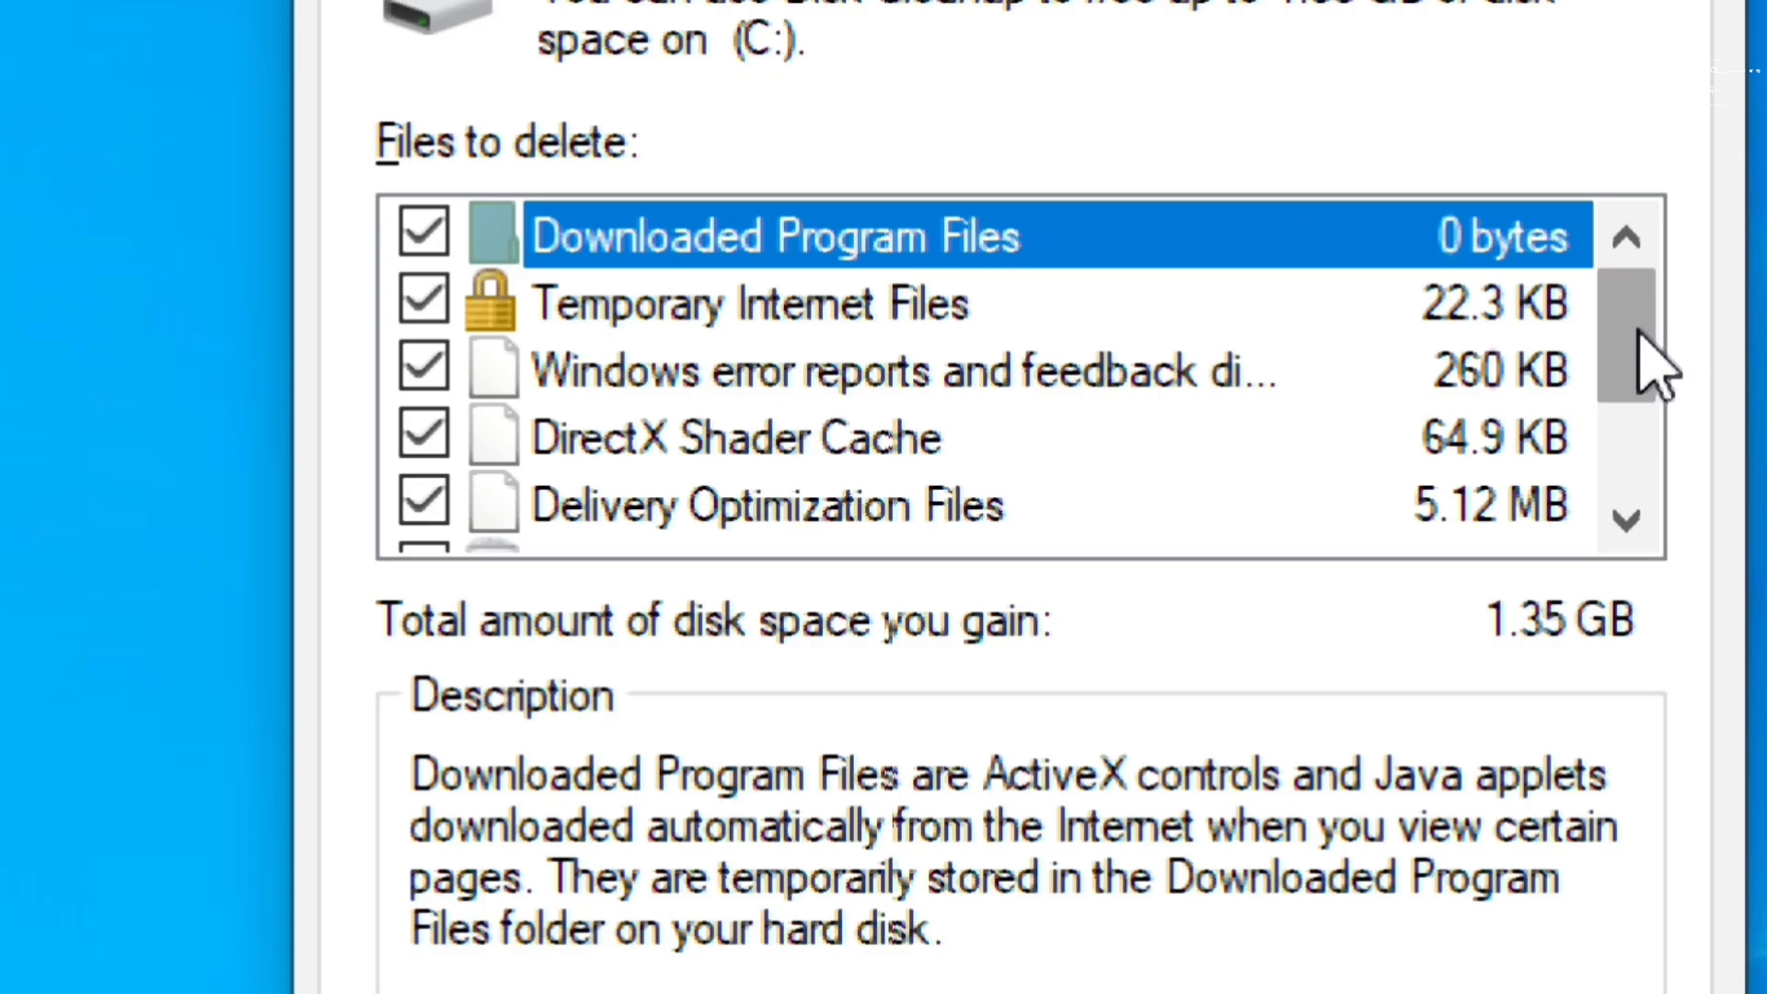
drag(1656, 363, 1616, 513)
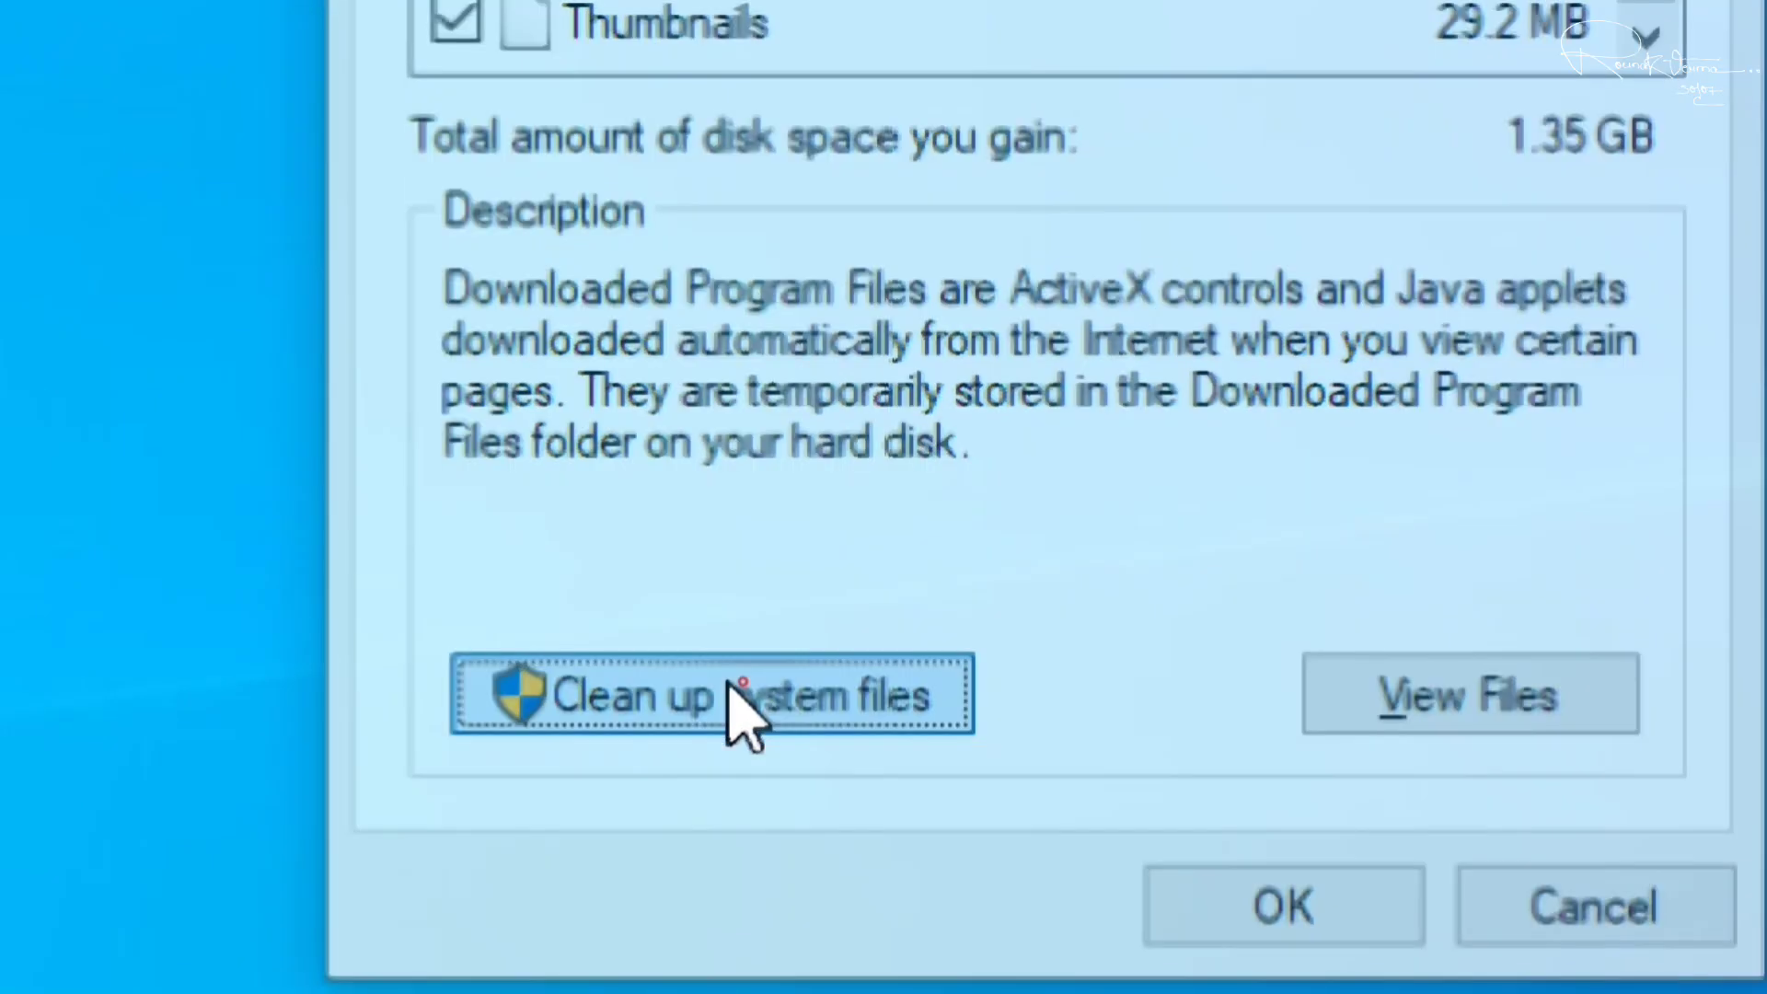
click(736, 685)
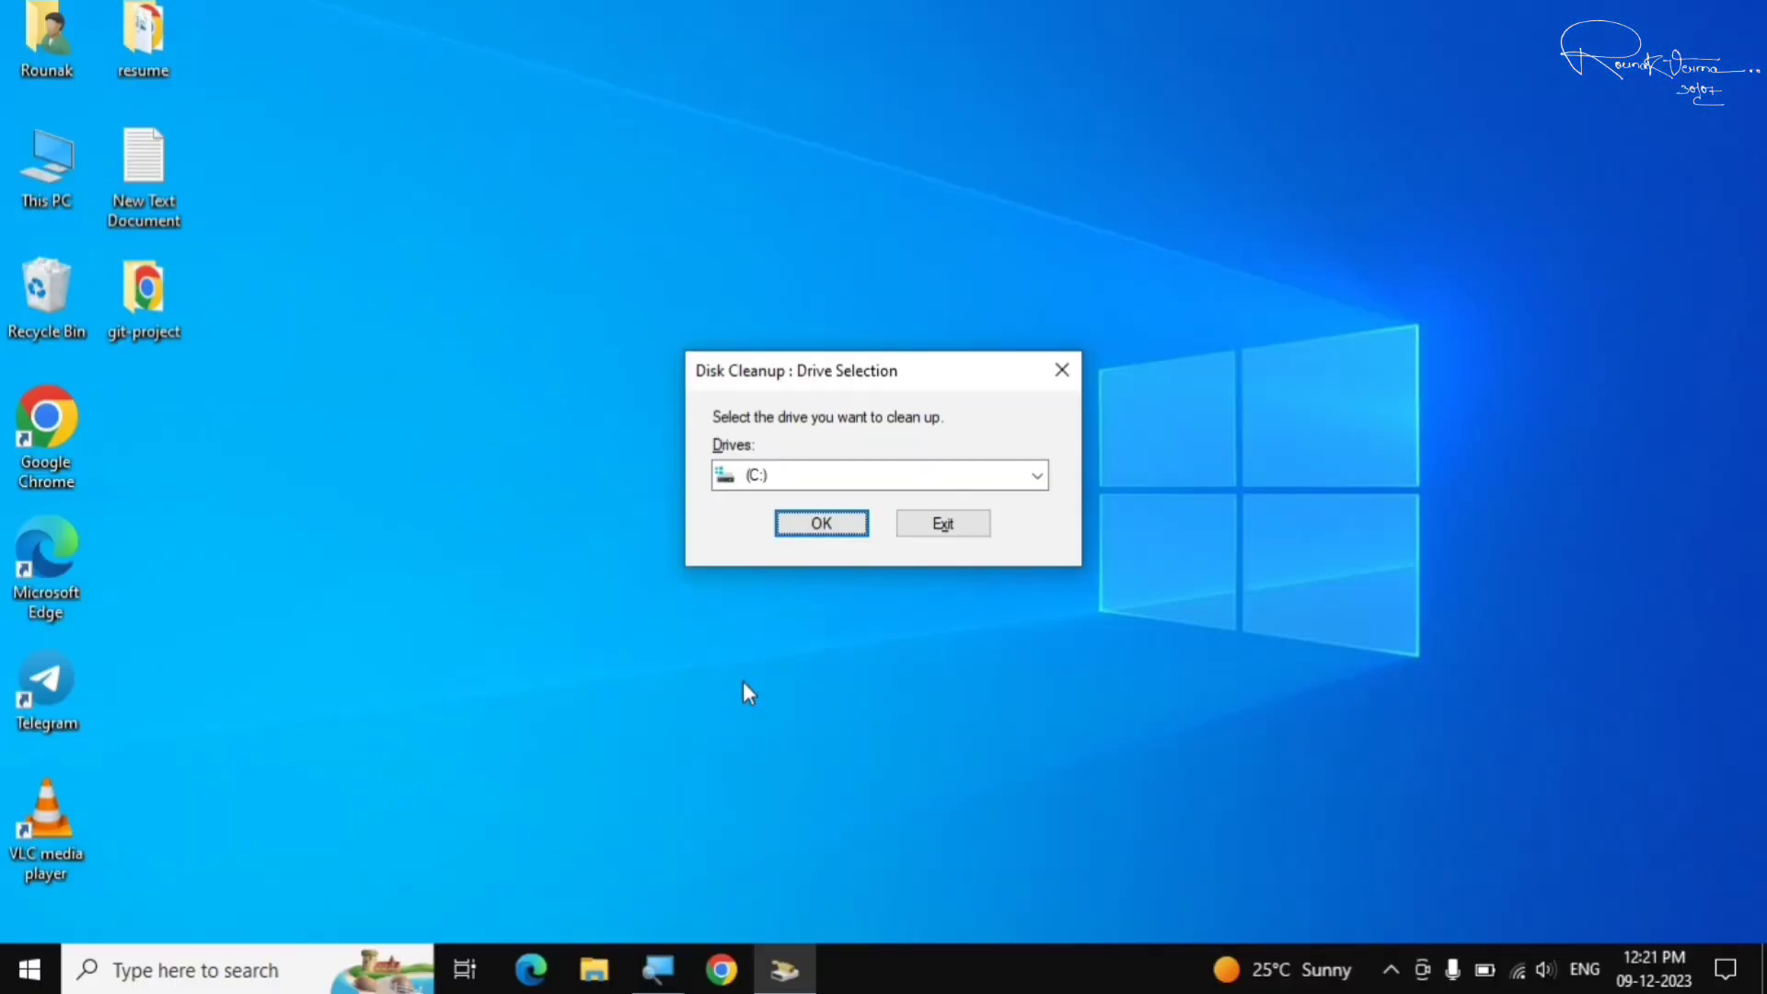
click(980, 478)
click(945, 506)
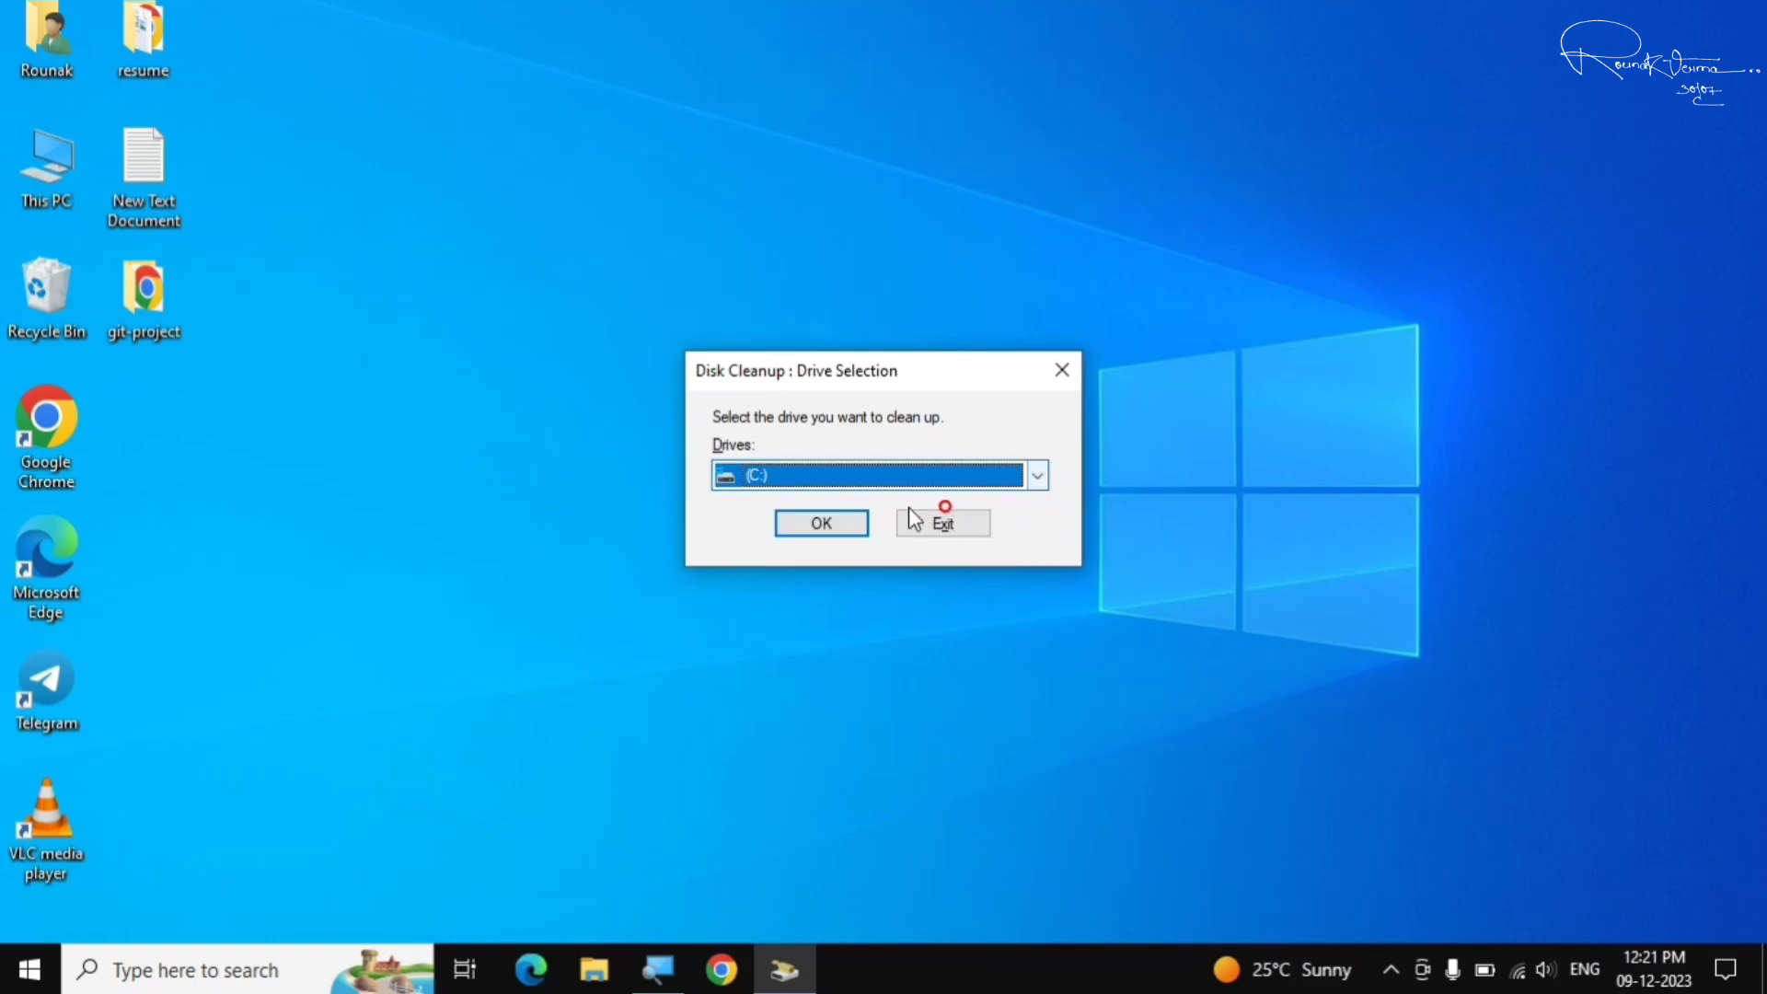
click(837, 522)
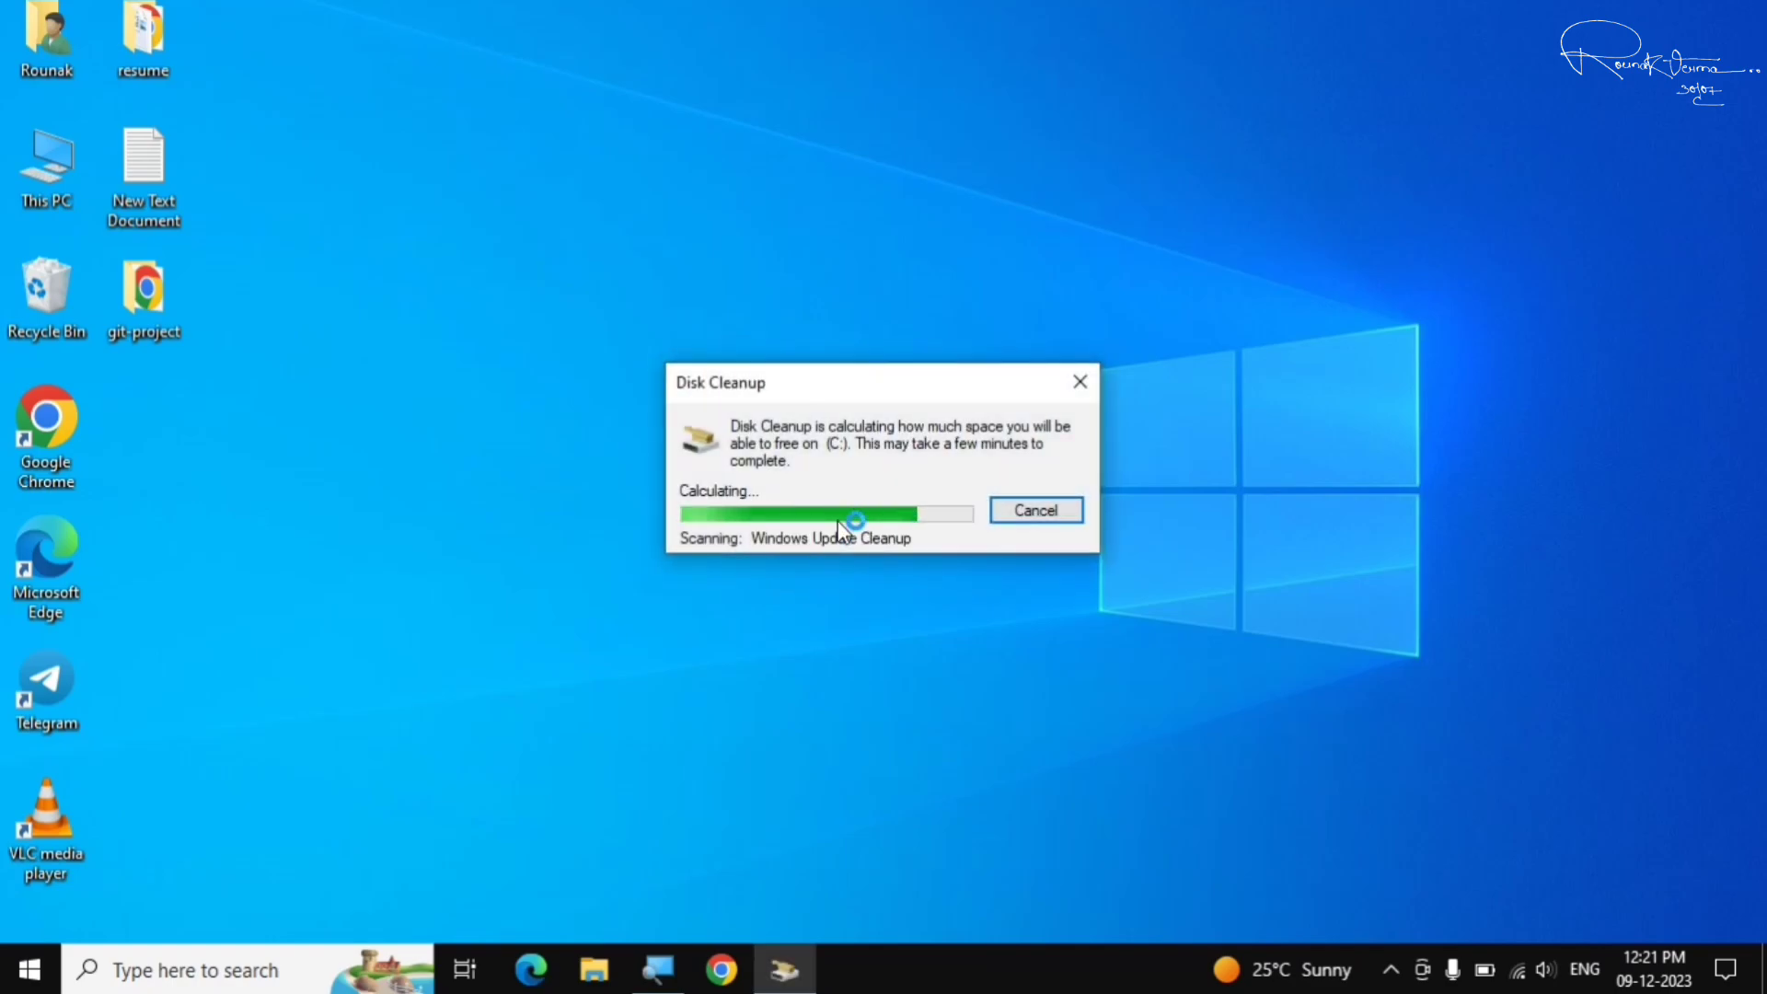
Review the system file categories found on C: and permanently delete the checked files with Disk Cleanup.
drag(300, 62, 874, 153)
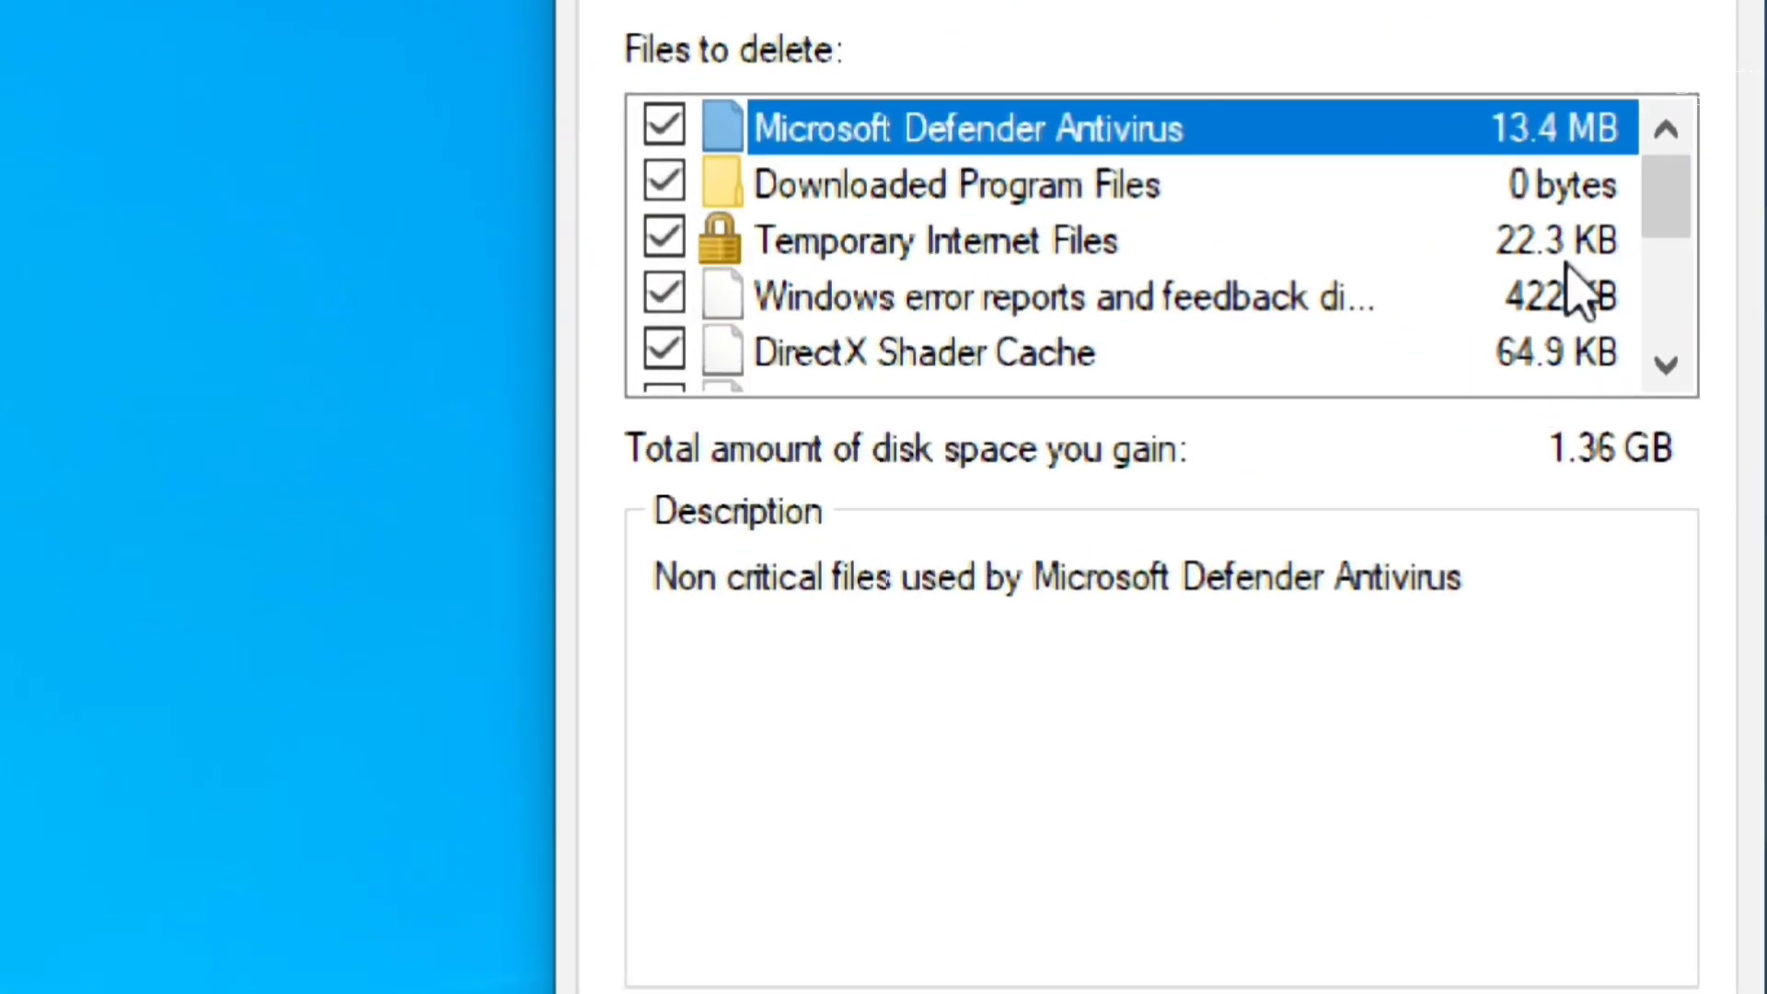
drag(1679, 167, 1632, 165)
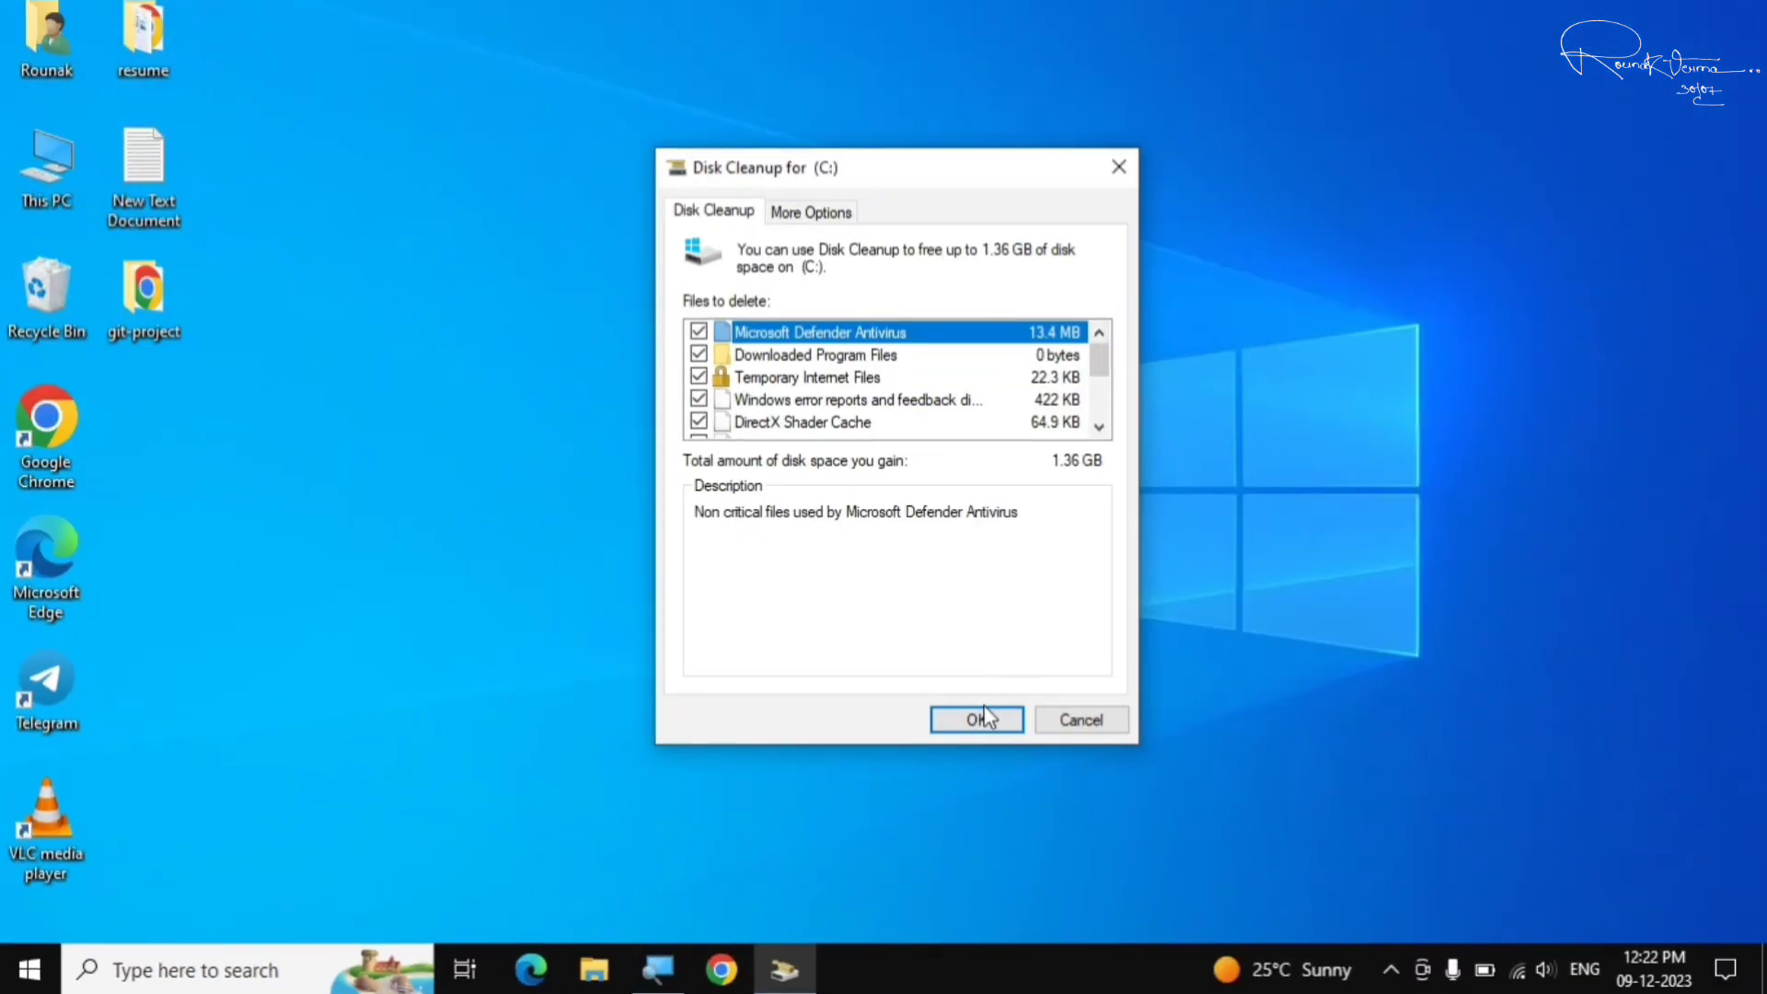
click(984, 717)
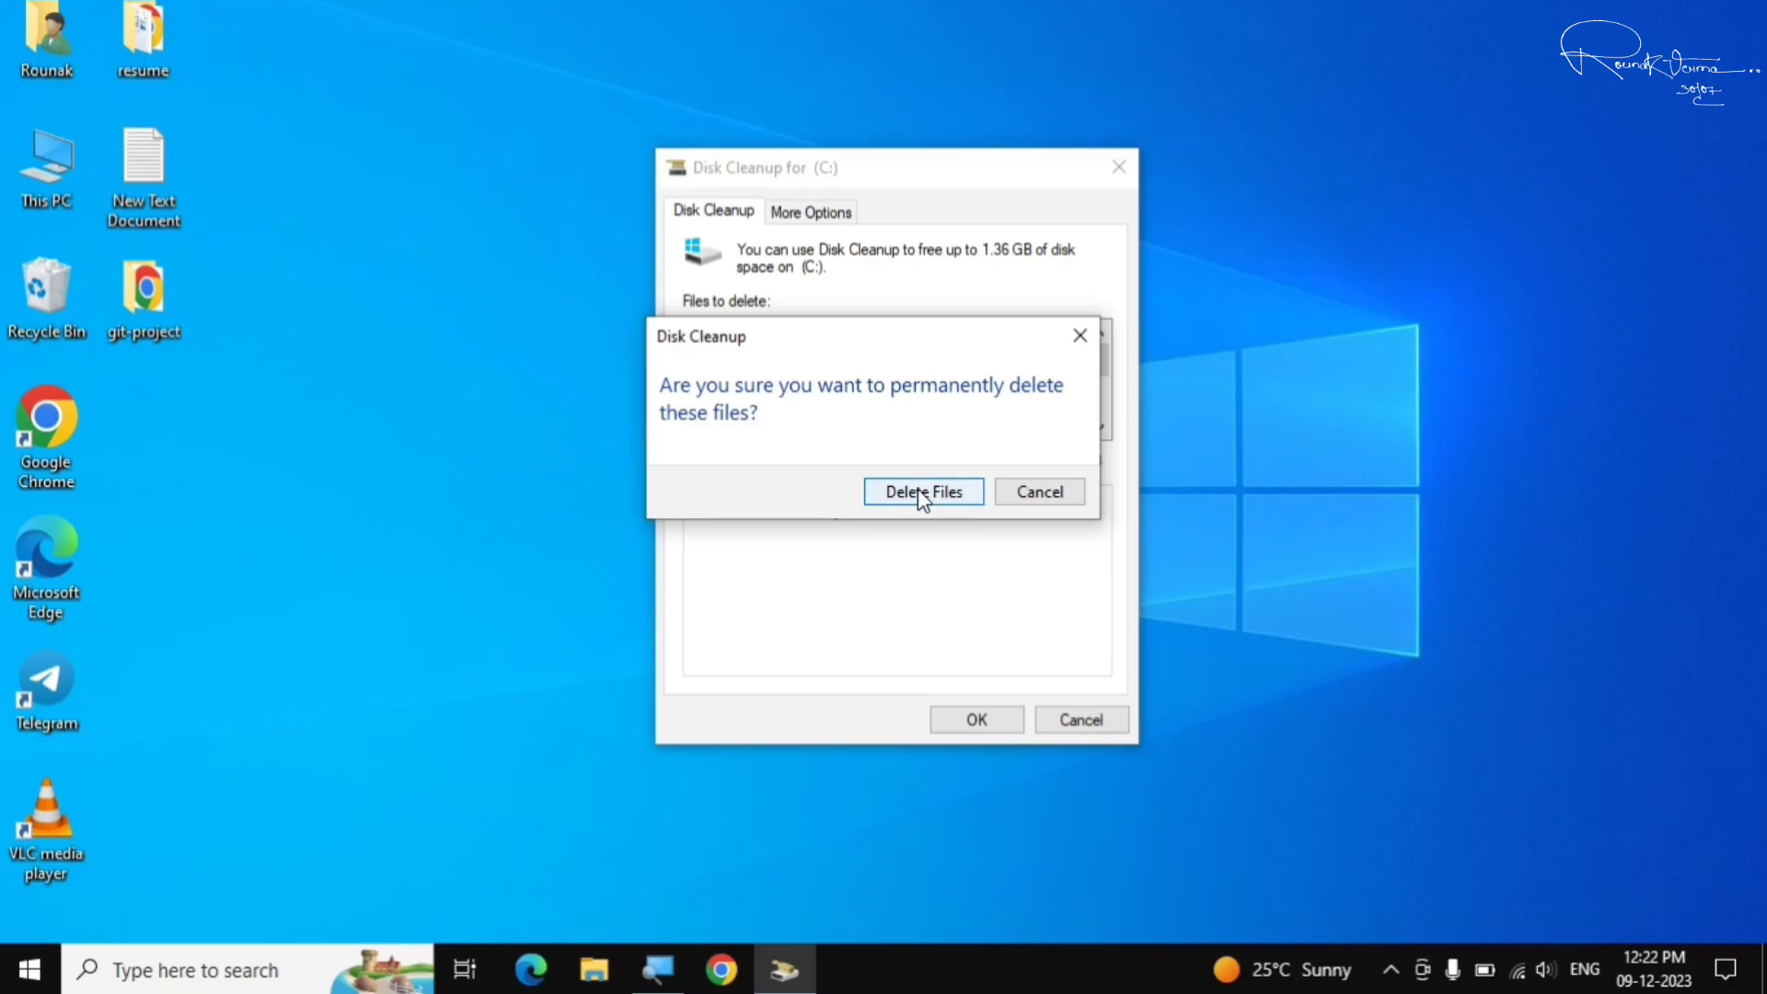
click(918, 490)
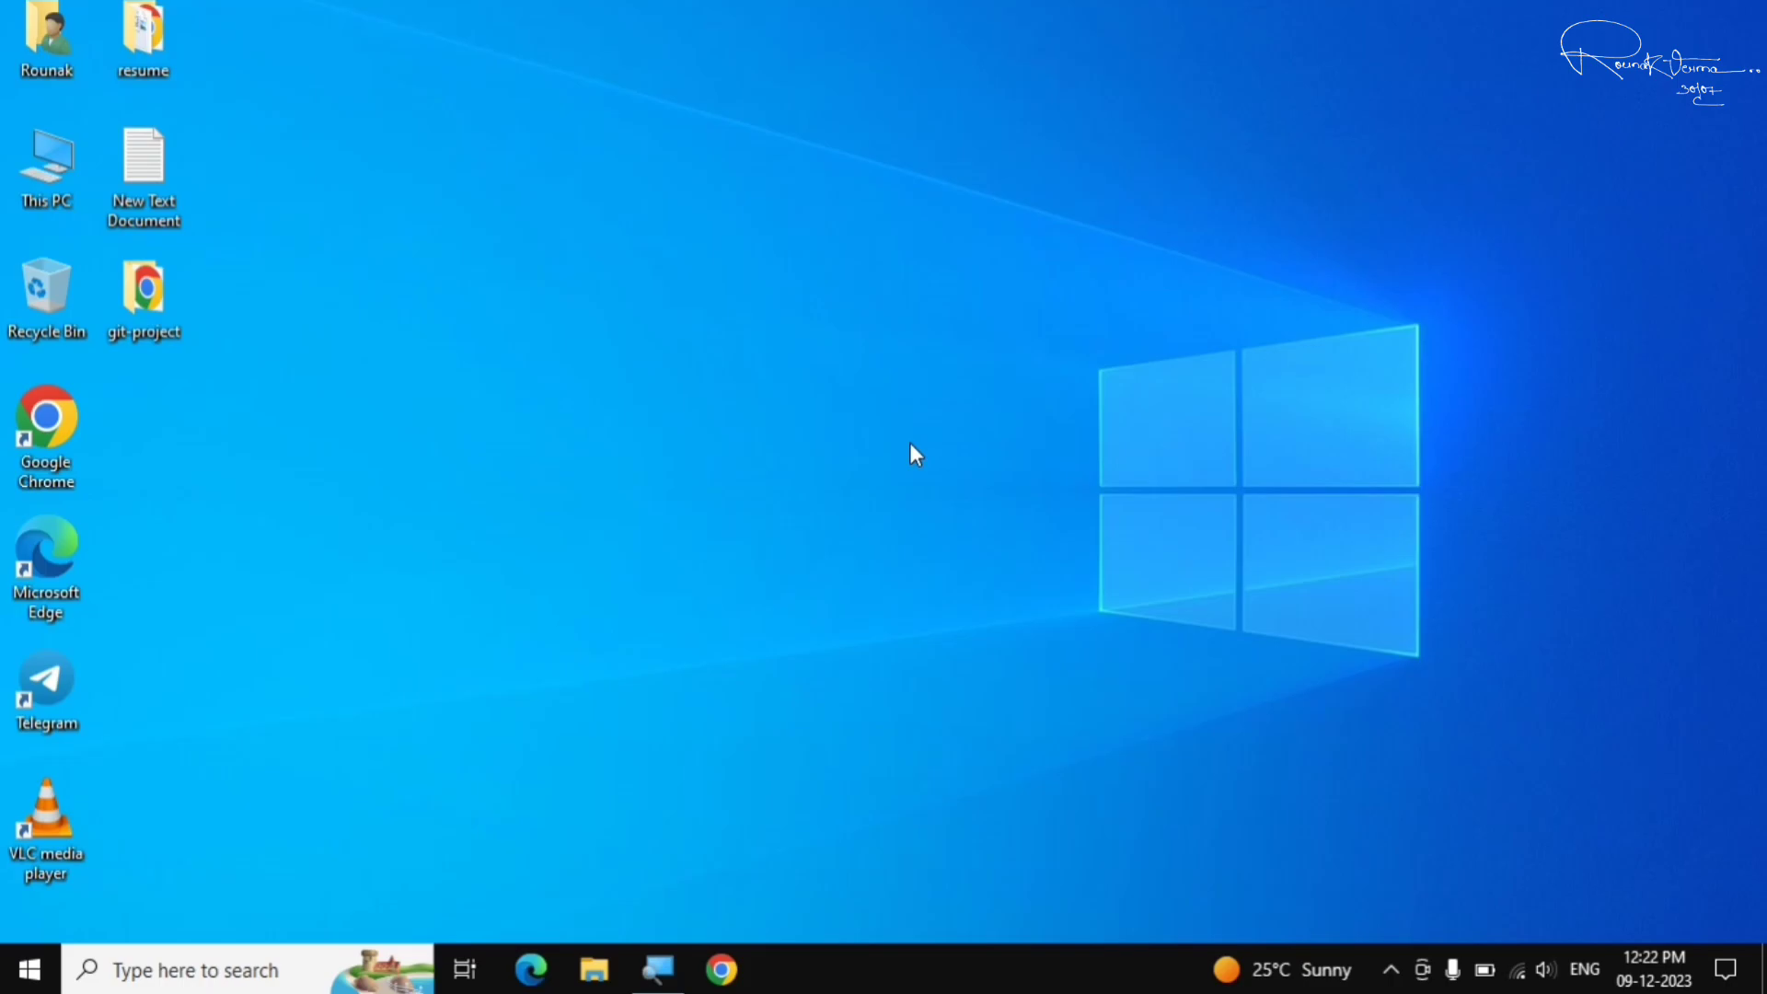
Check the C: drive's free space in This PC and open its Windows folder.
double_click(57, 179)
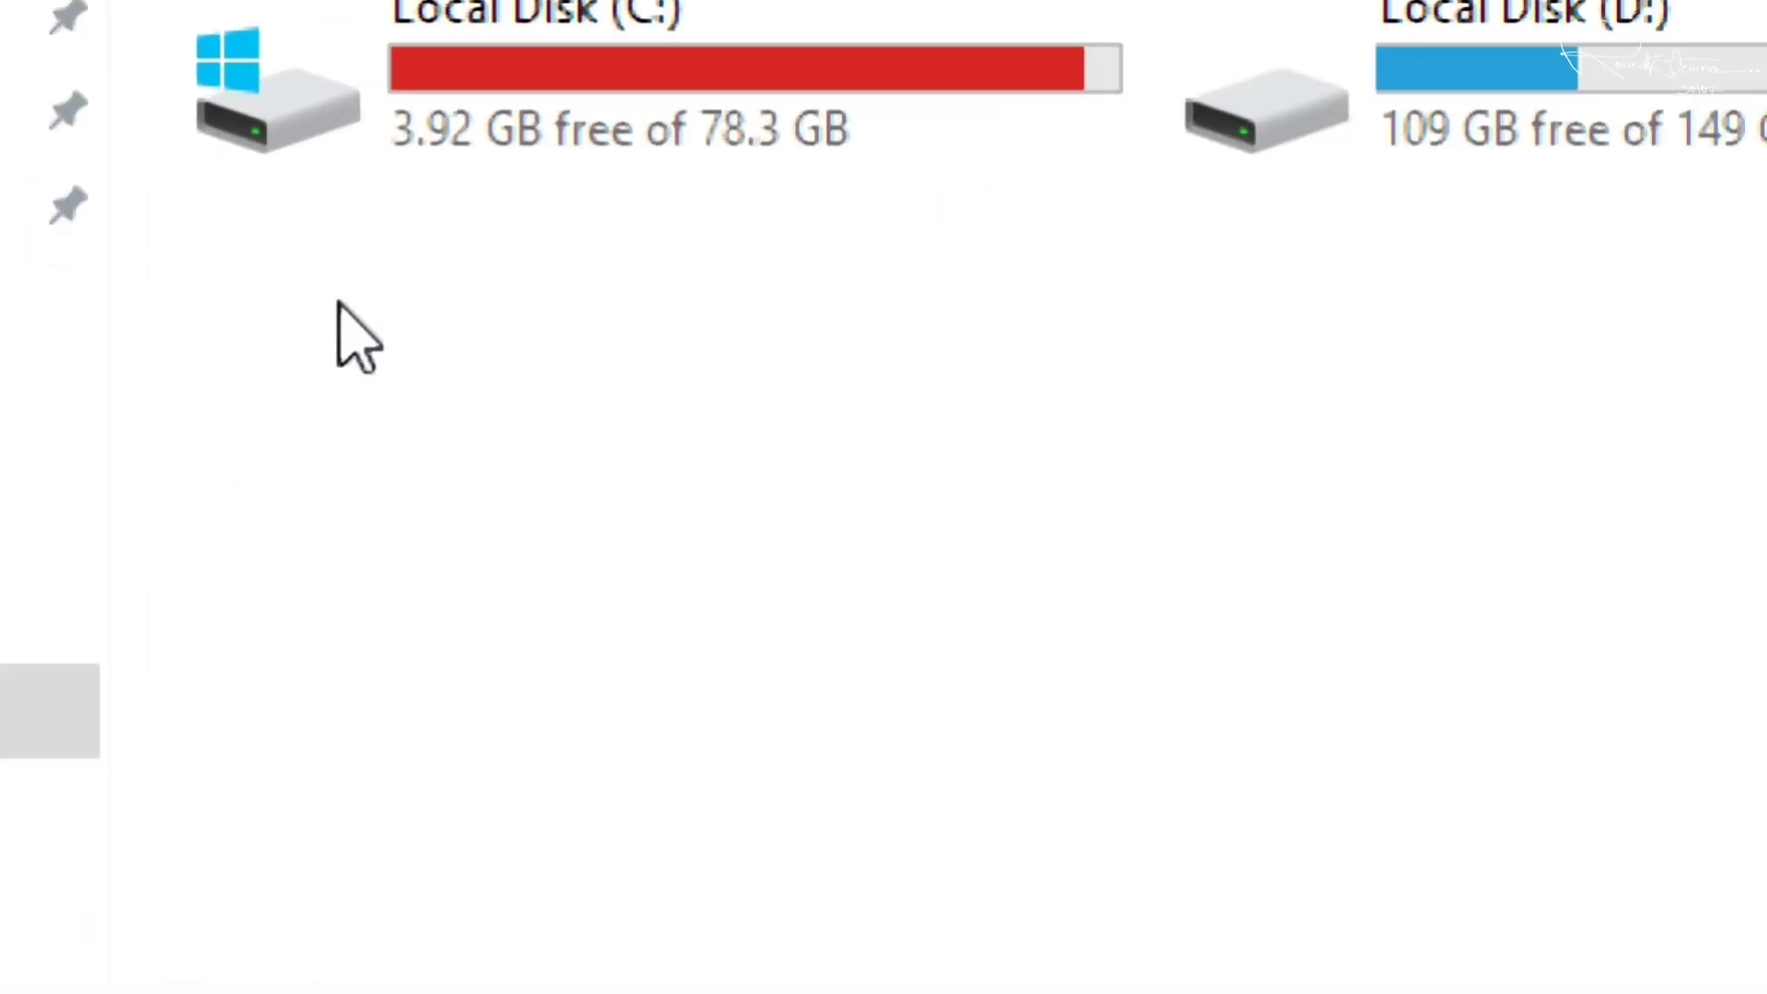
mouse_move(806, 453)
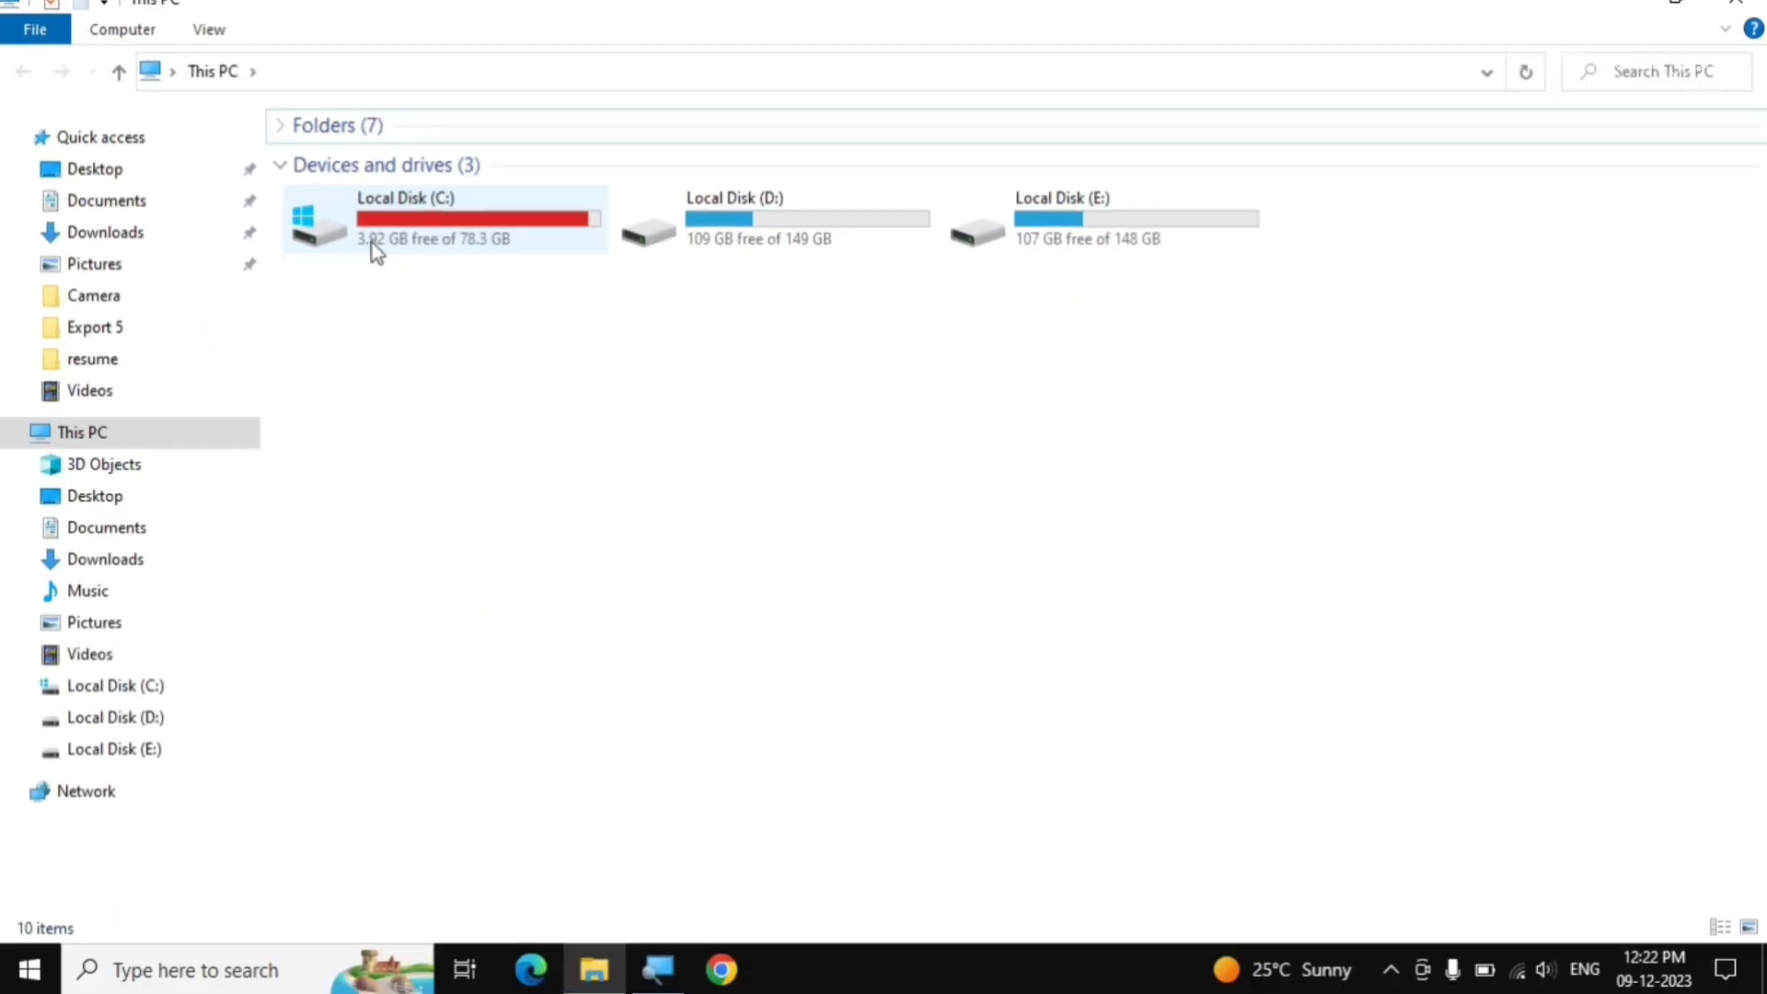
double_click(463, 245)
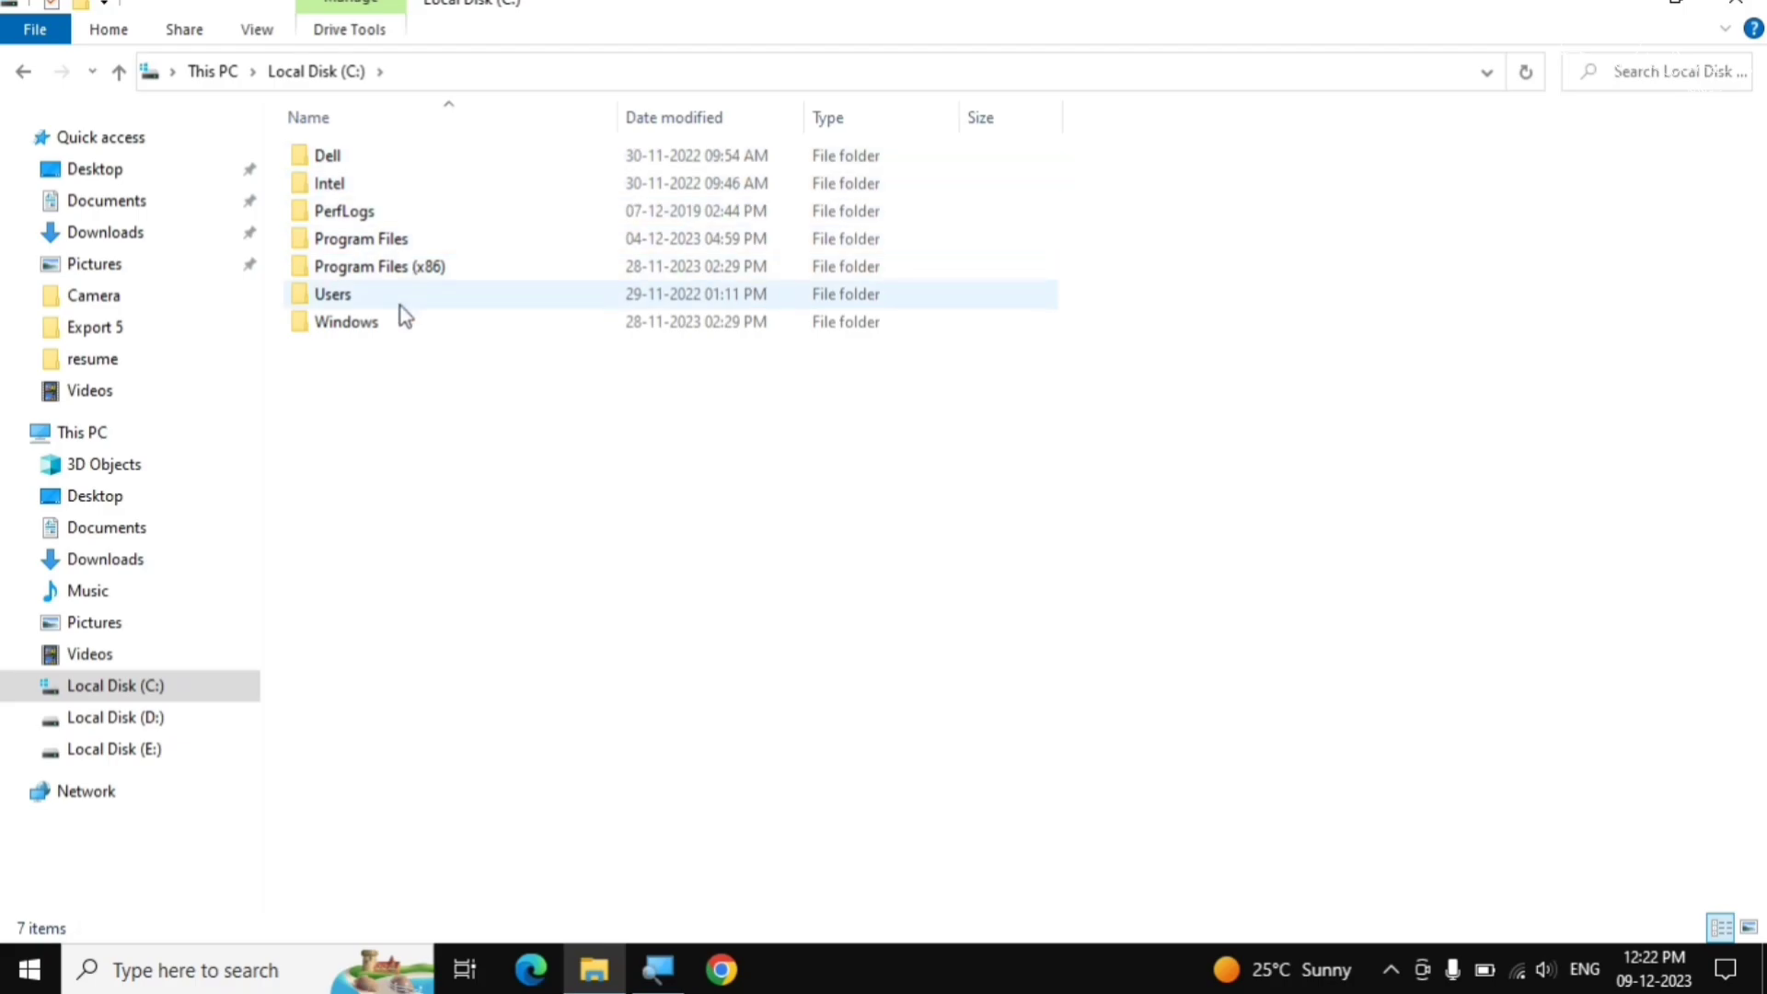
double_click(356, 326)
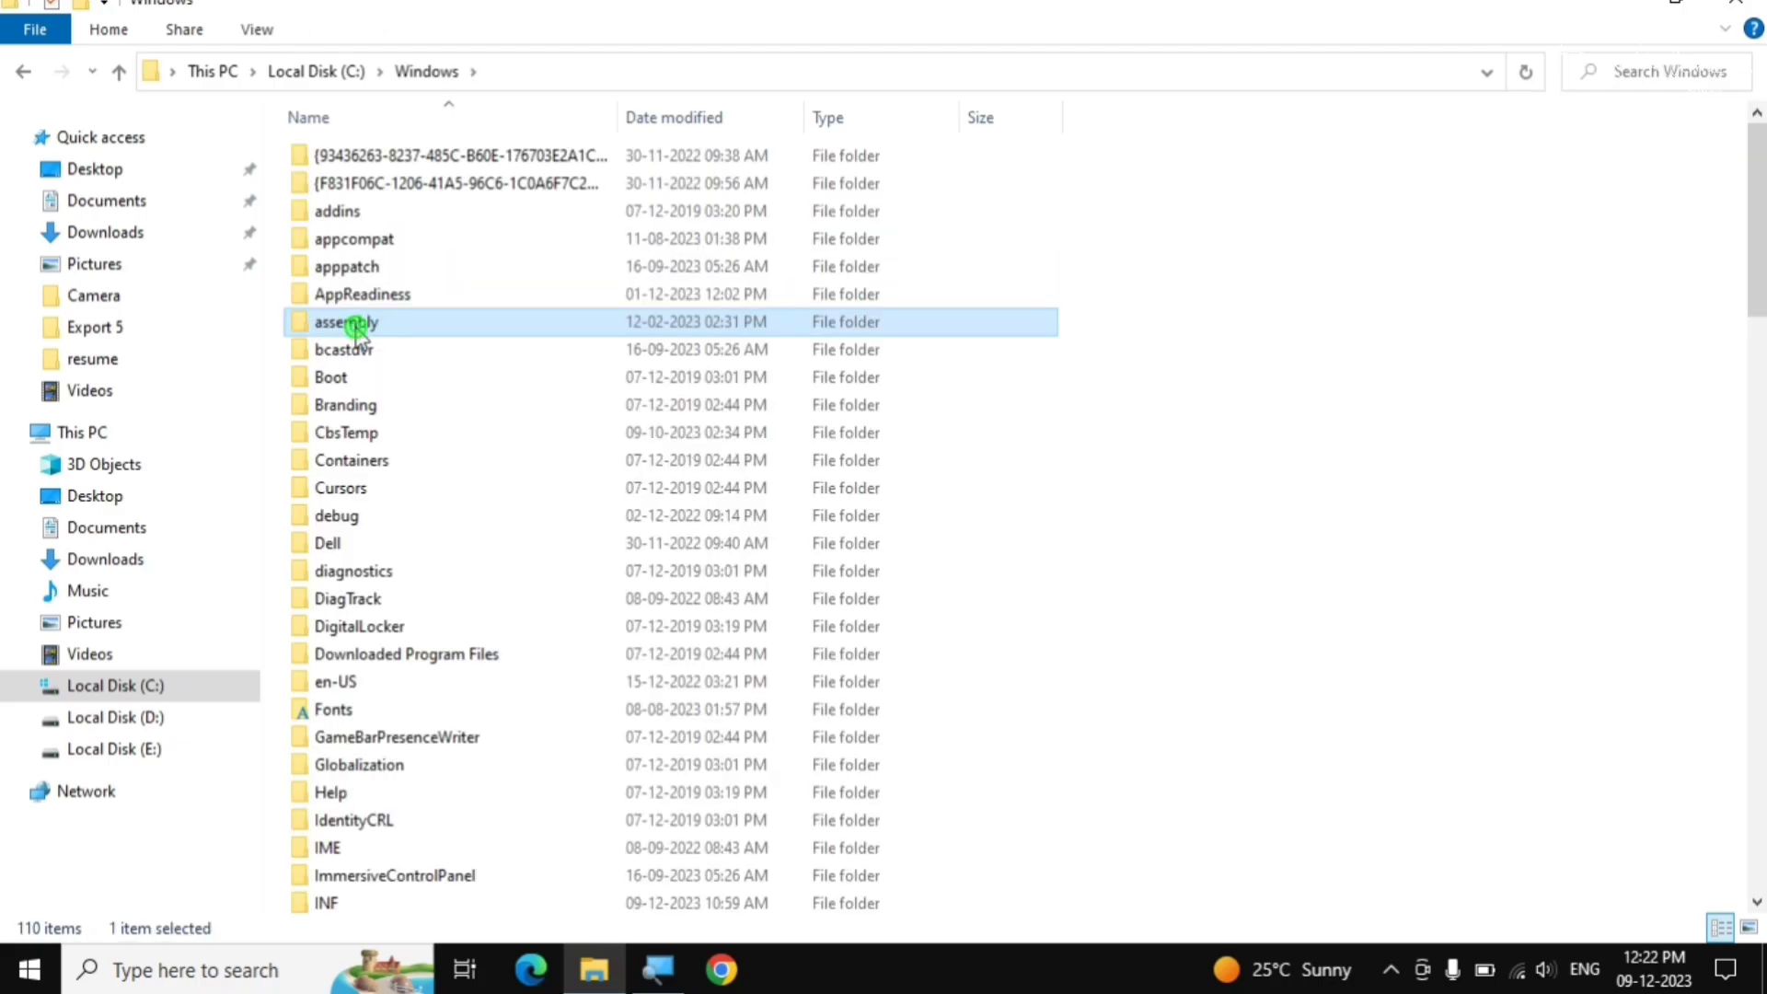
Find the SoftwareDistribution folder inside the Windows folder, check its size, and open it.
click(391, 650)
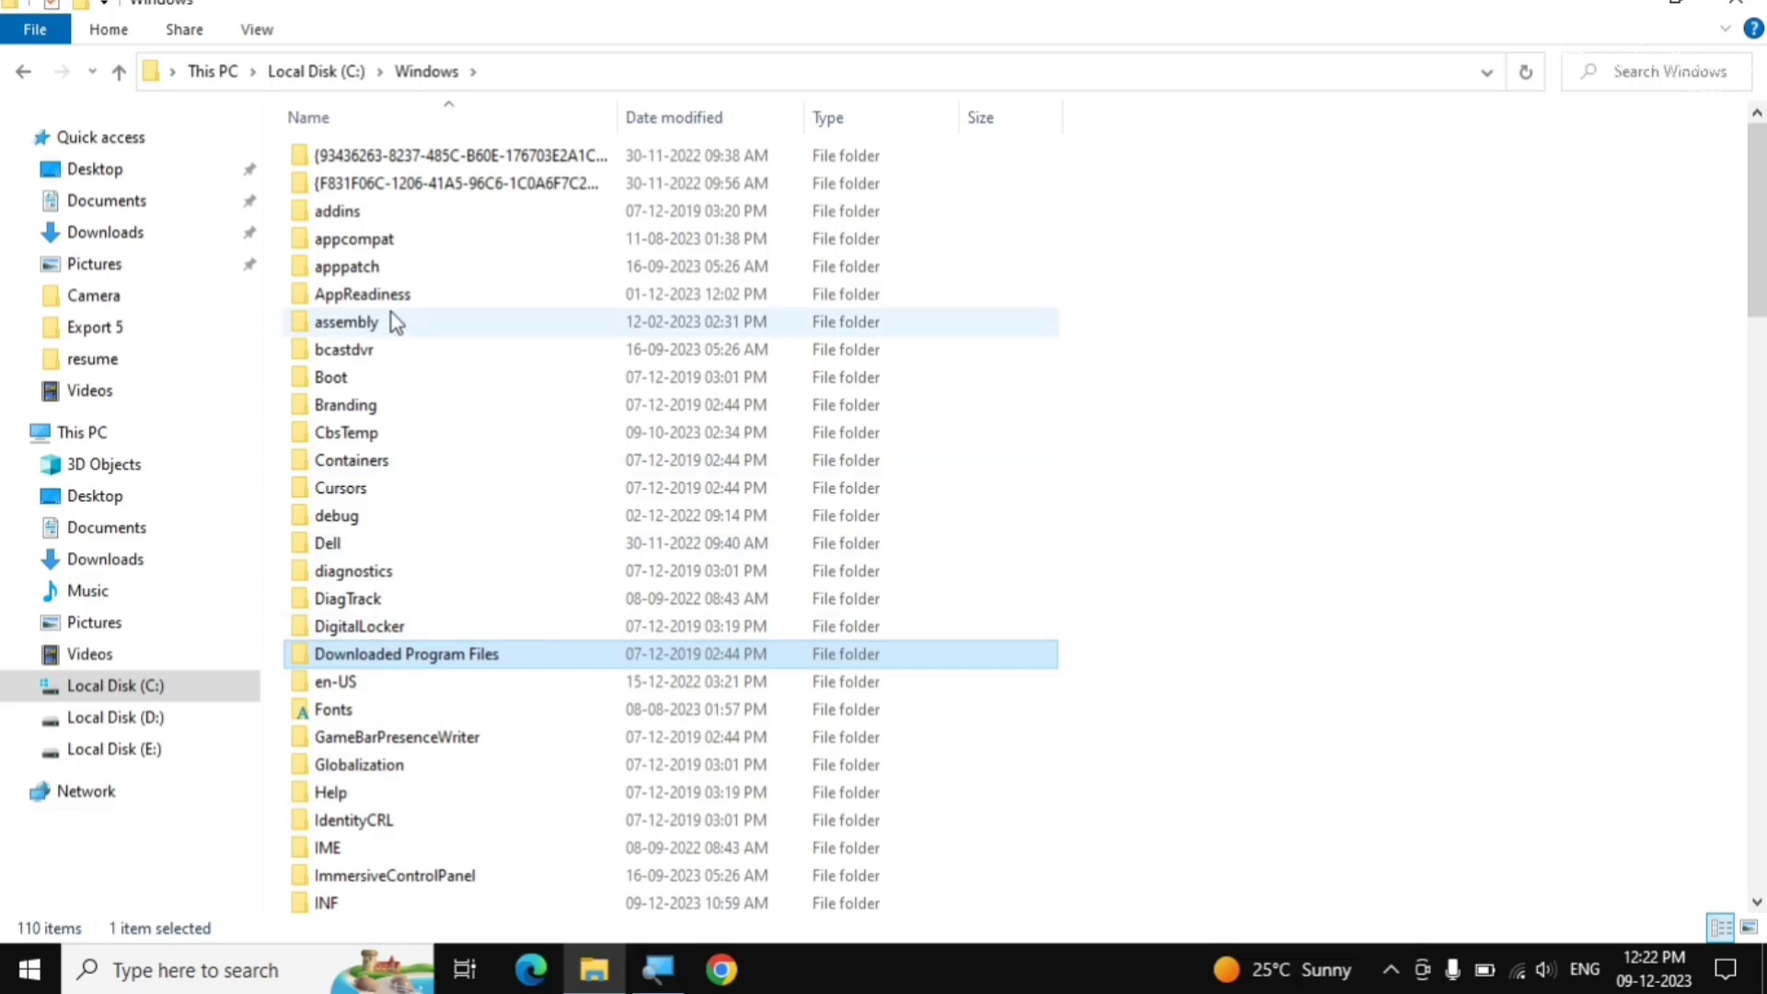
key(s)
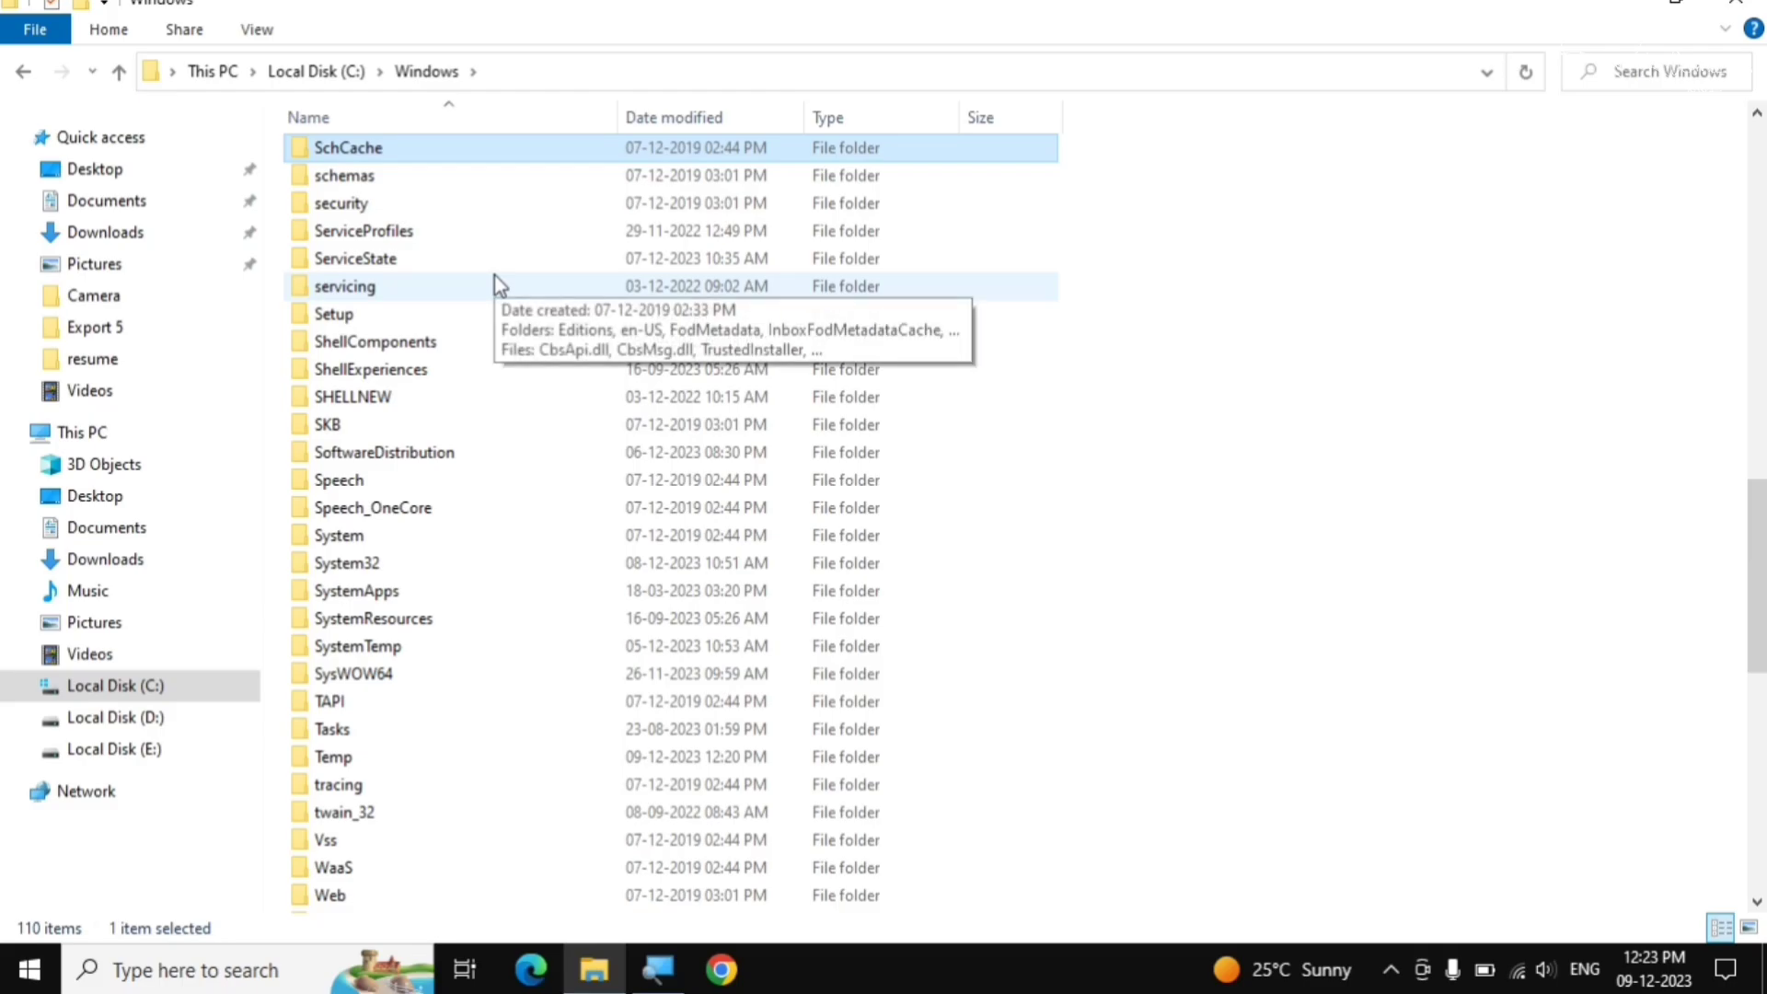
key(s)
key(s)
key(s)
key(s)
key(s)
key(s)
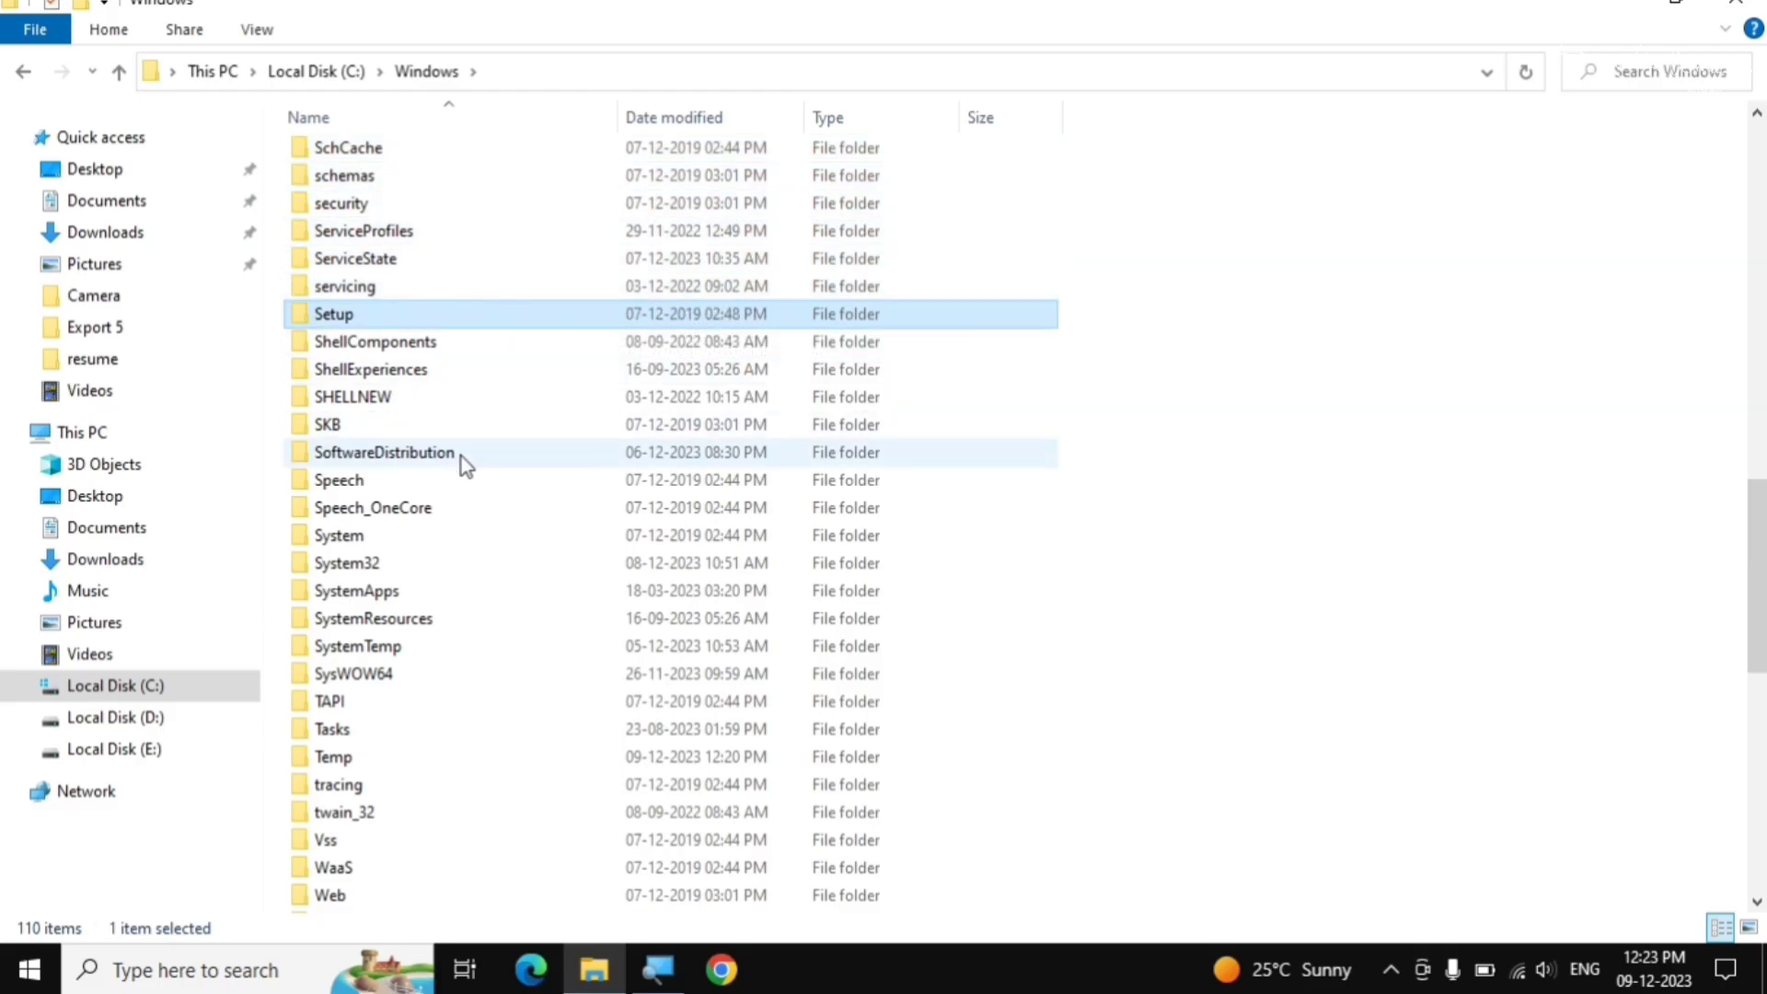
mouse_move(461, 453)
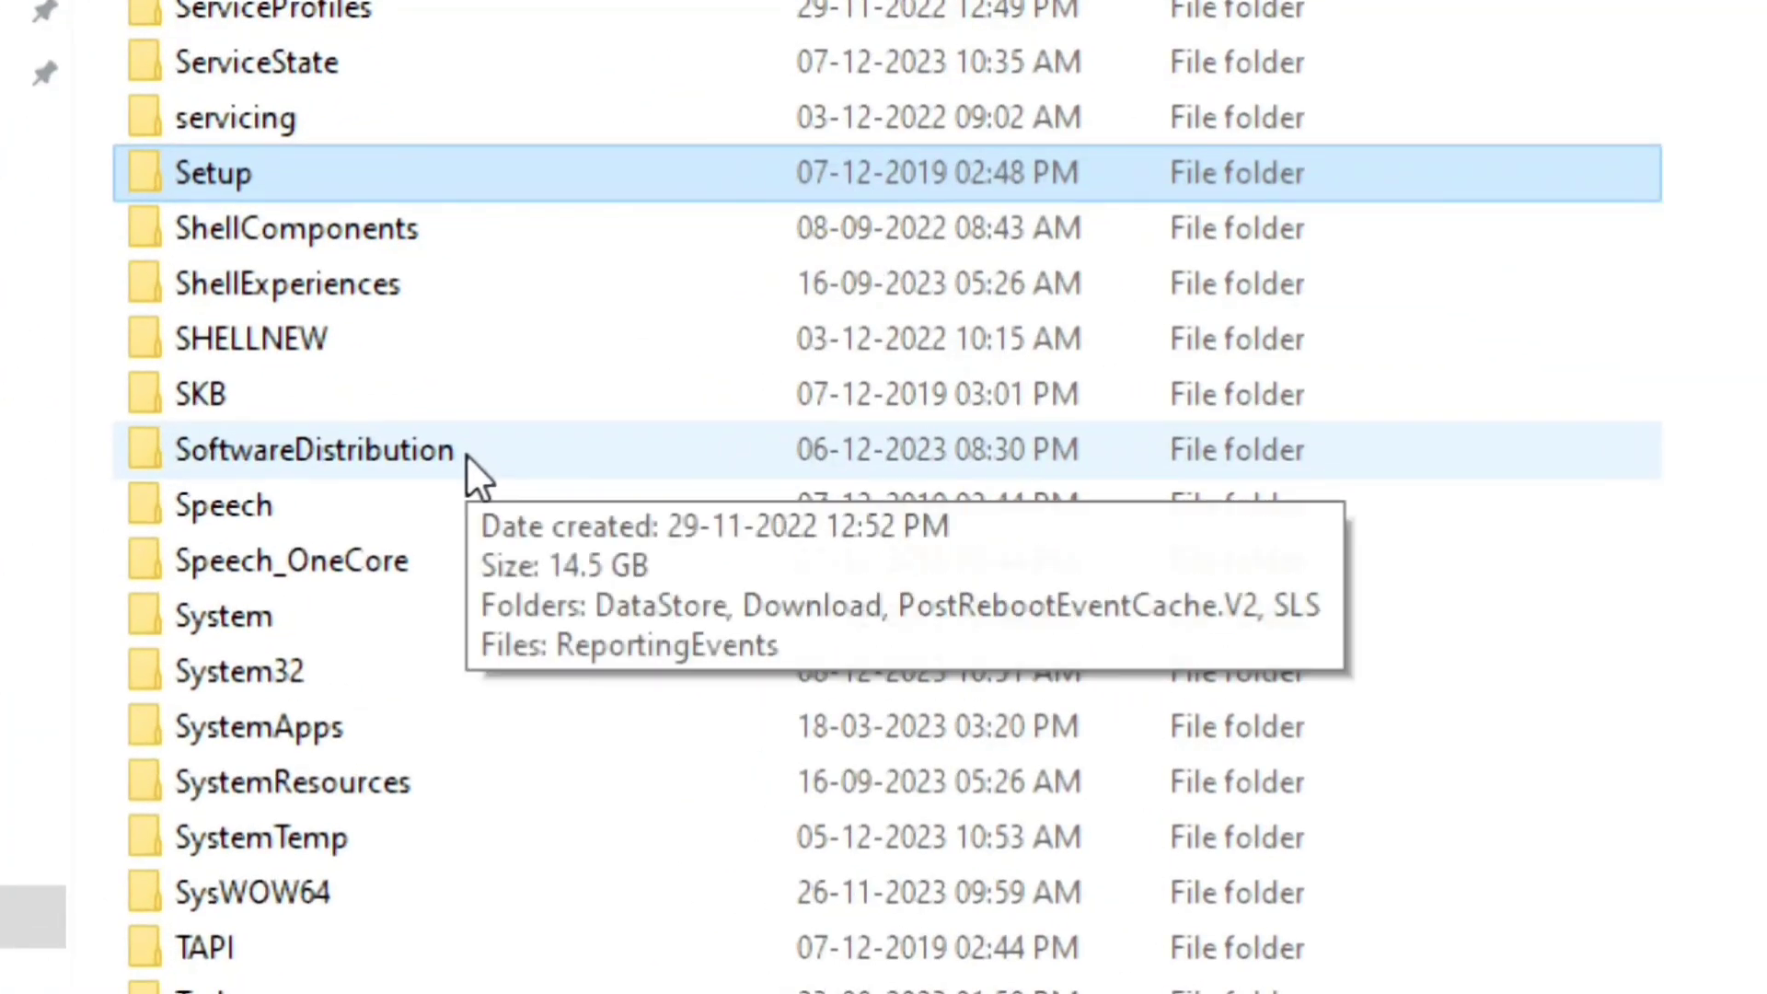
click(264, 449)
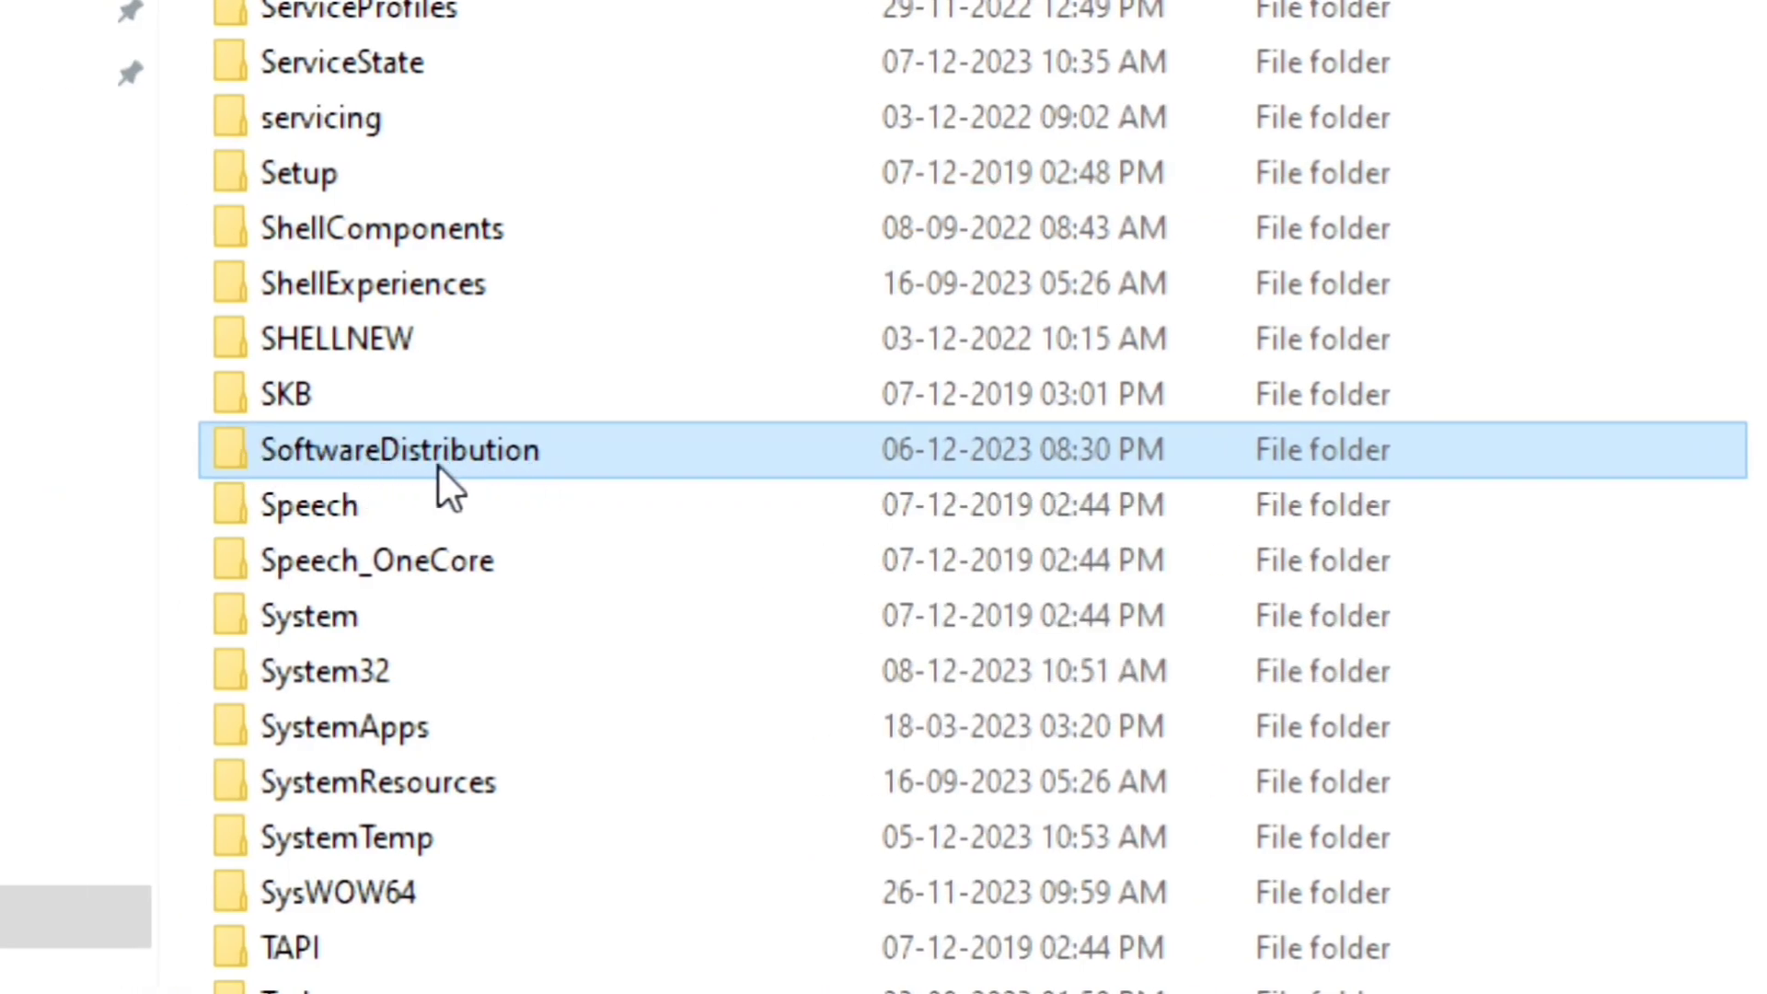
mouse_move(438, 465)
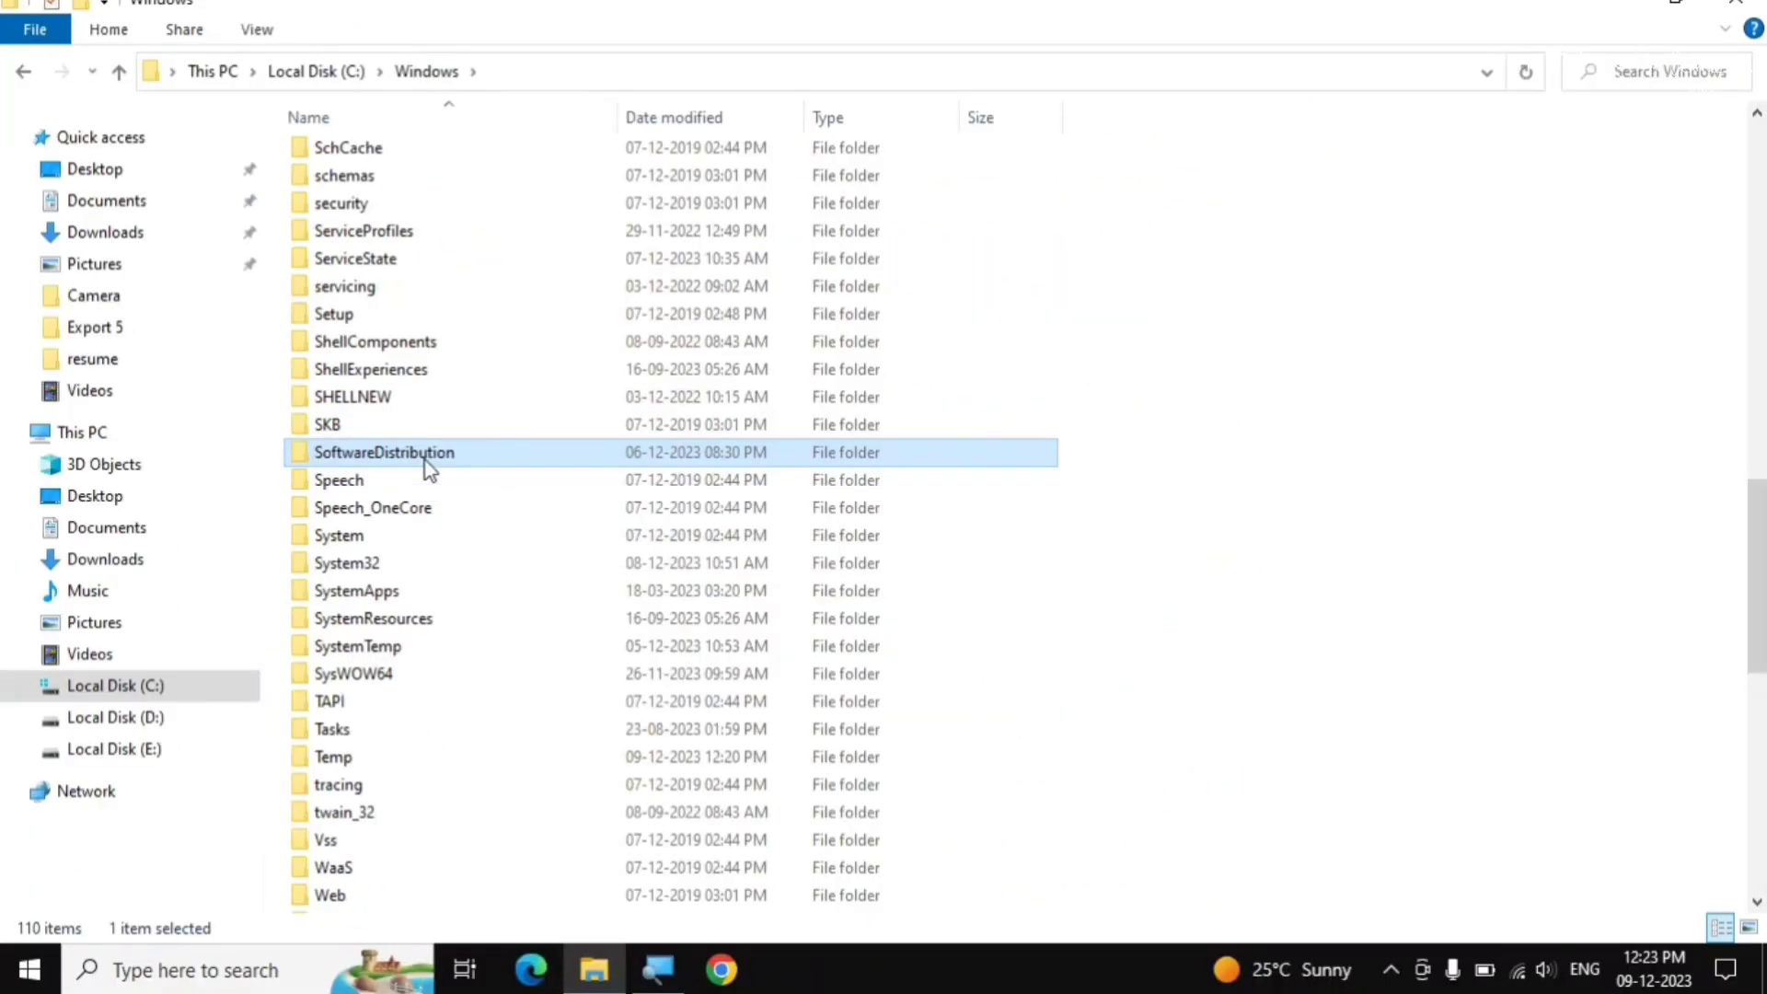
double_click(428, 465)
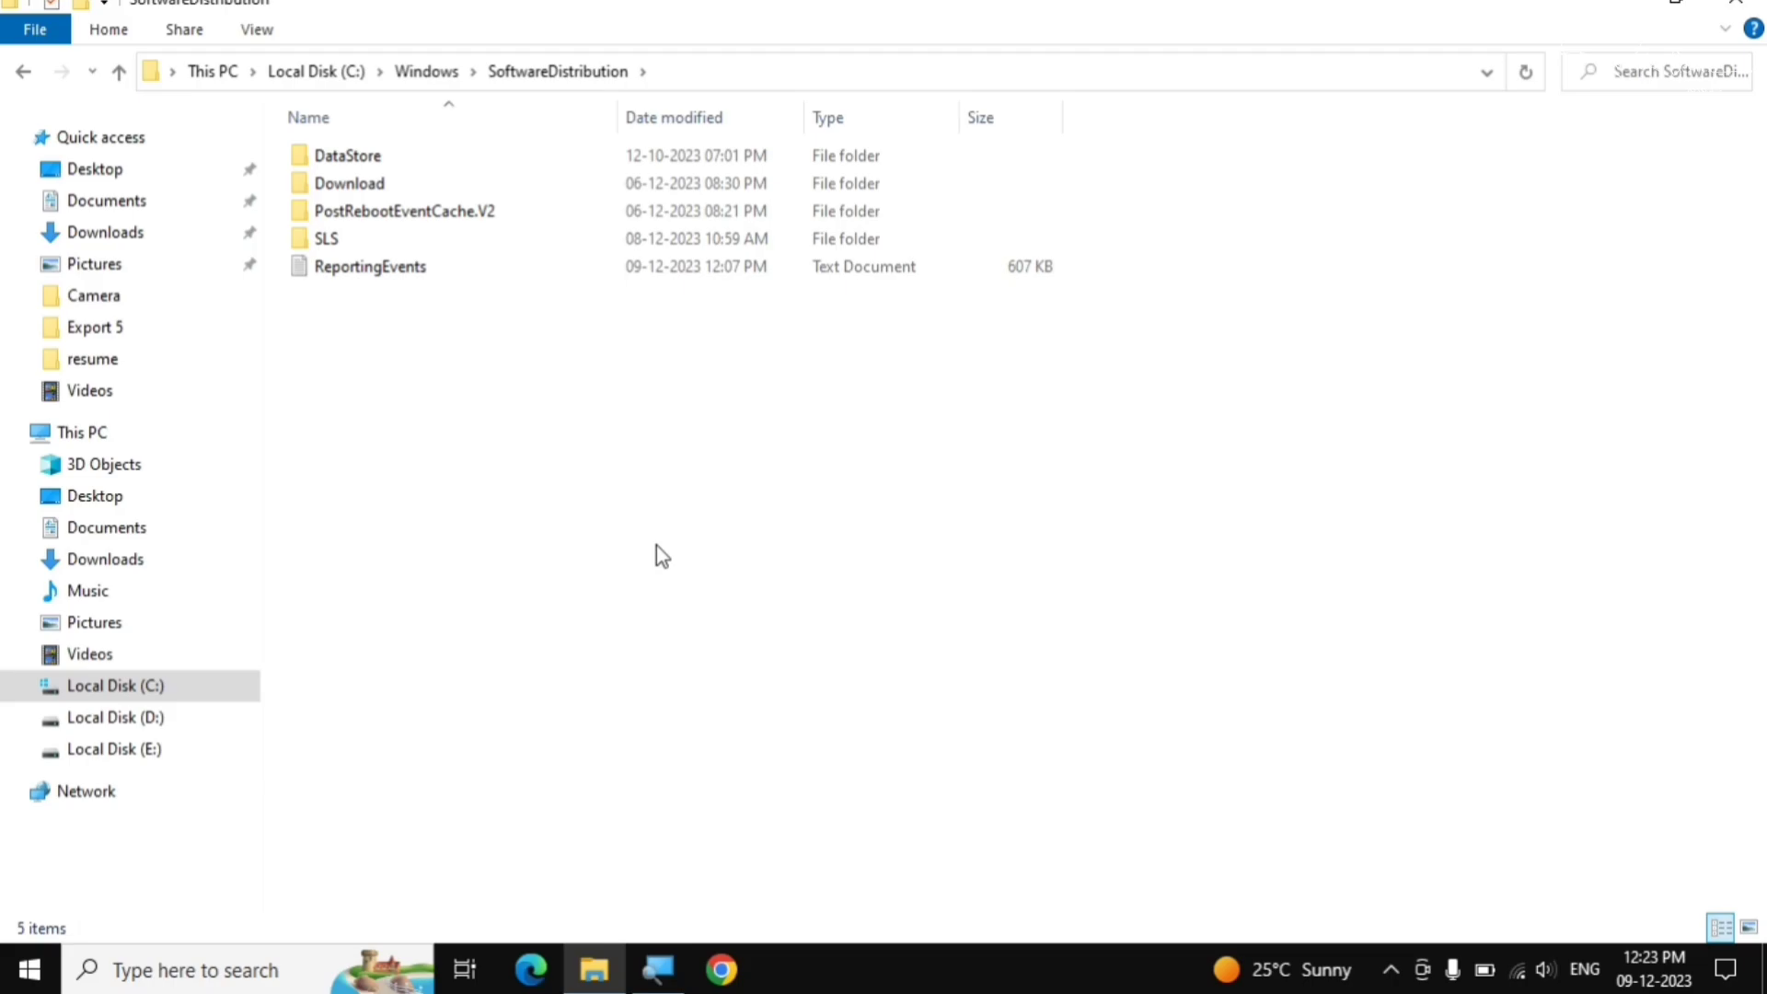
Permanently delete all the folders and the ReportingEvents file inside SoftwareDistribution.
drag(339, 435, 787, 148)
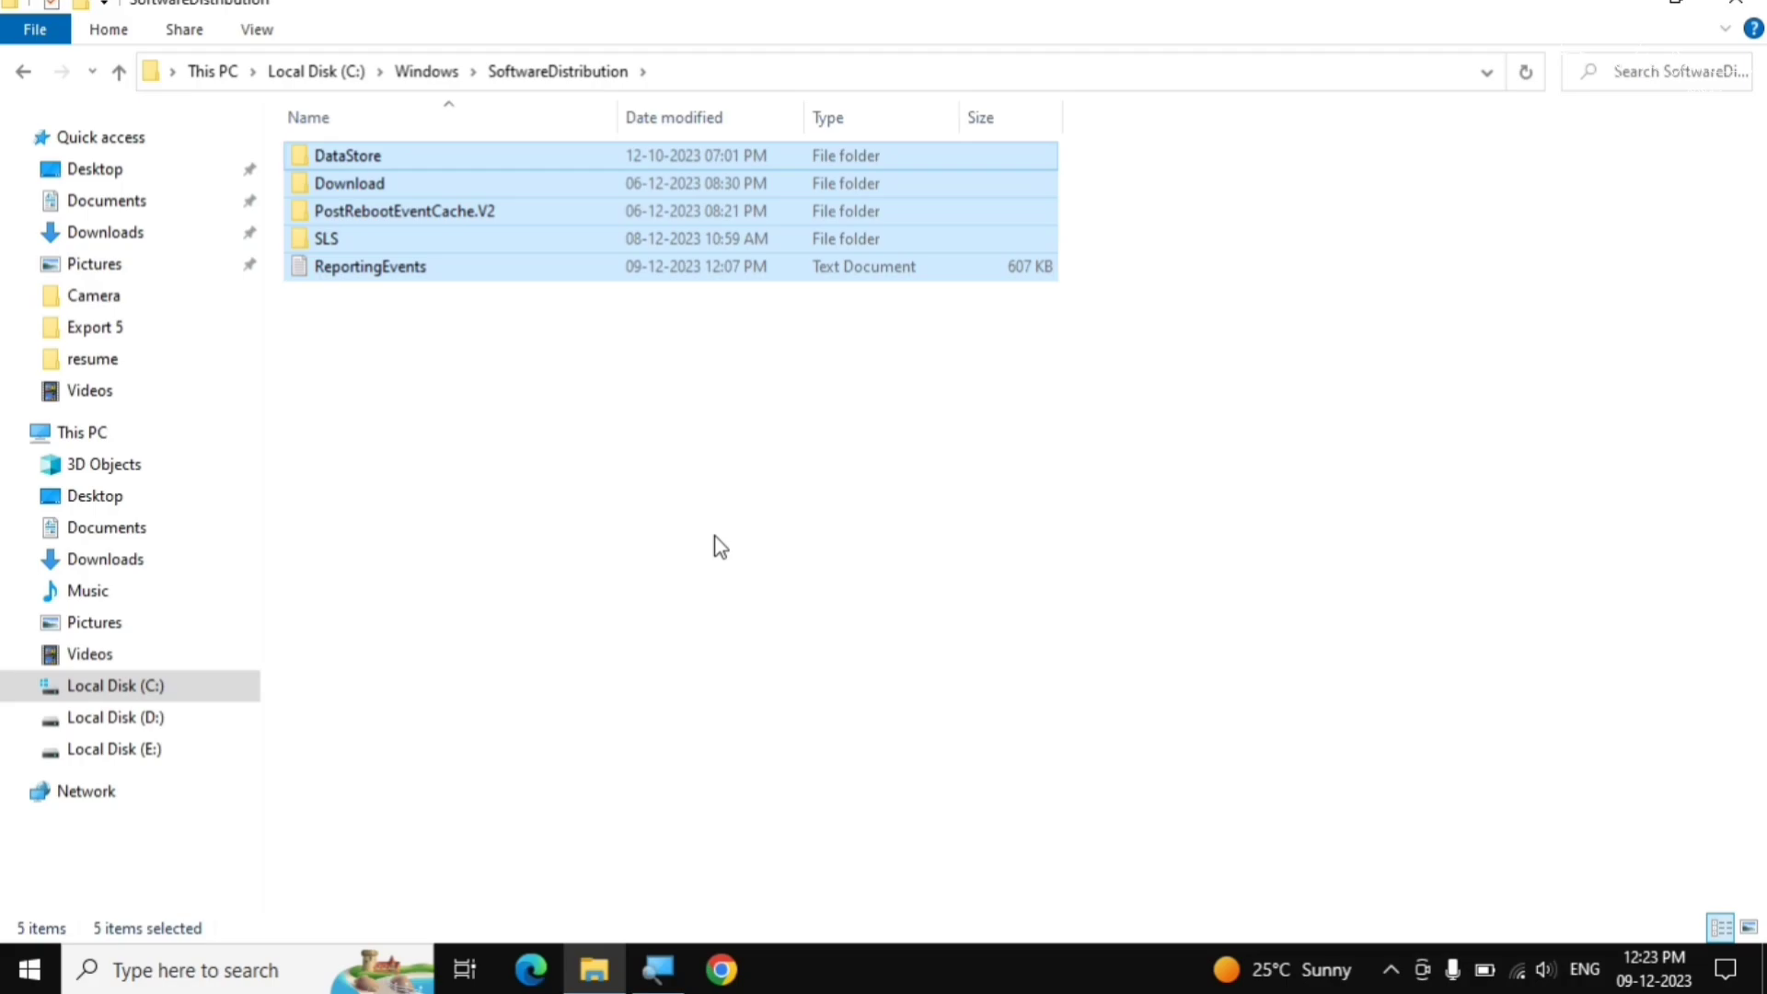
key(shift+Delete)
key(Return)
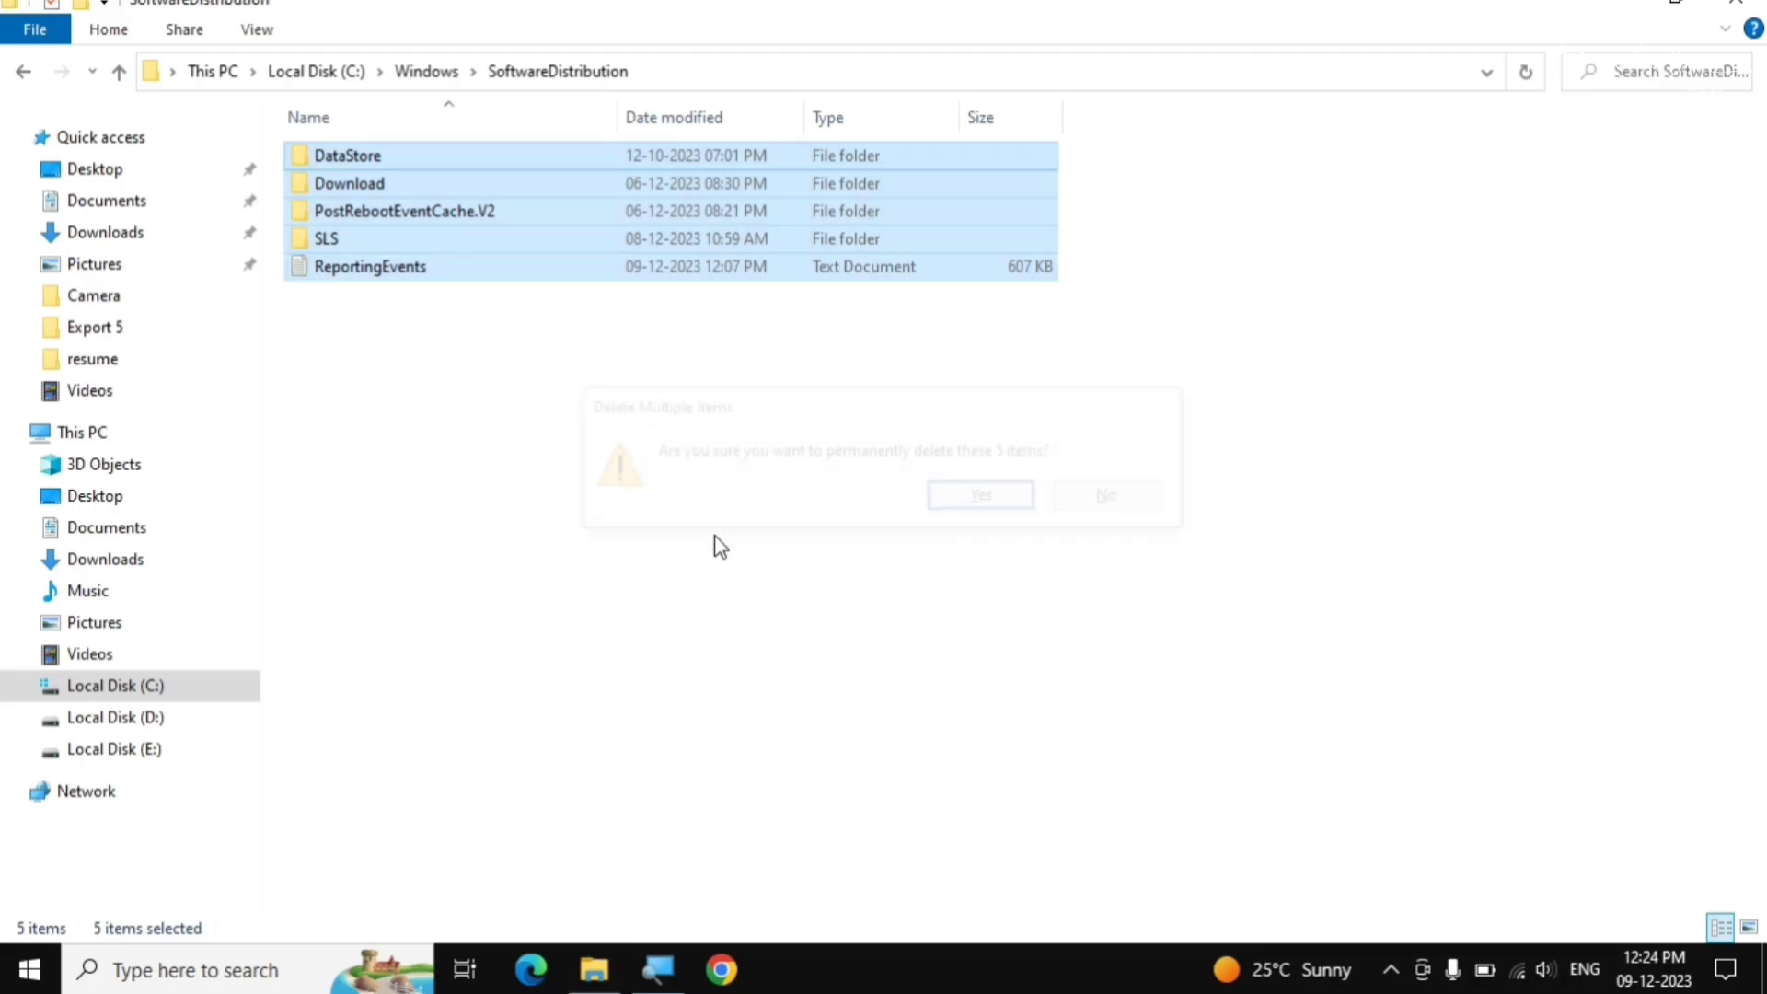
click(835, 357)
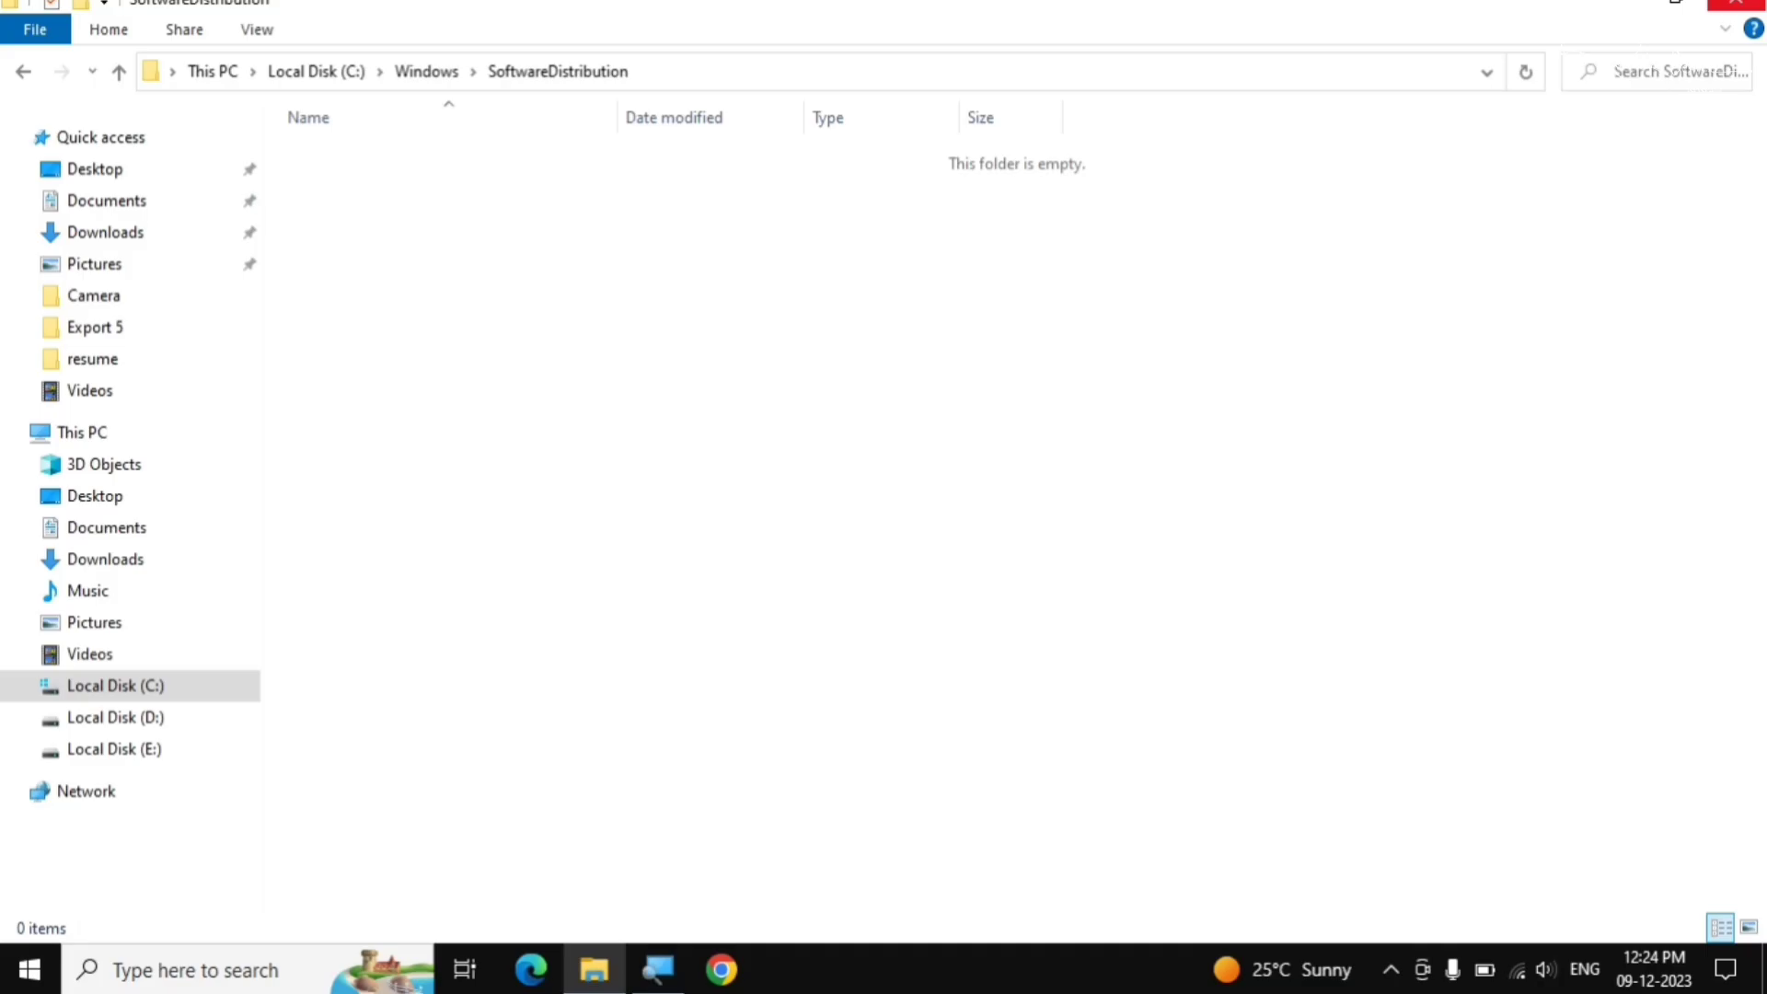
Close the SoftwareDistribution folder window and refresh the desktop twice.
click(1736, 5)
right_click(997, 180)
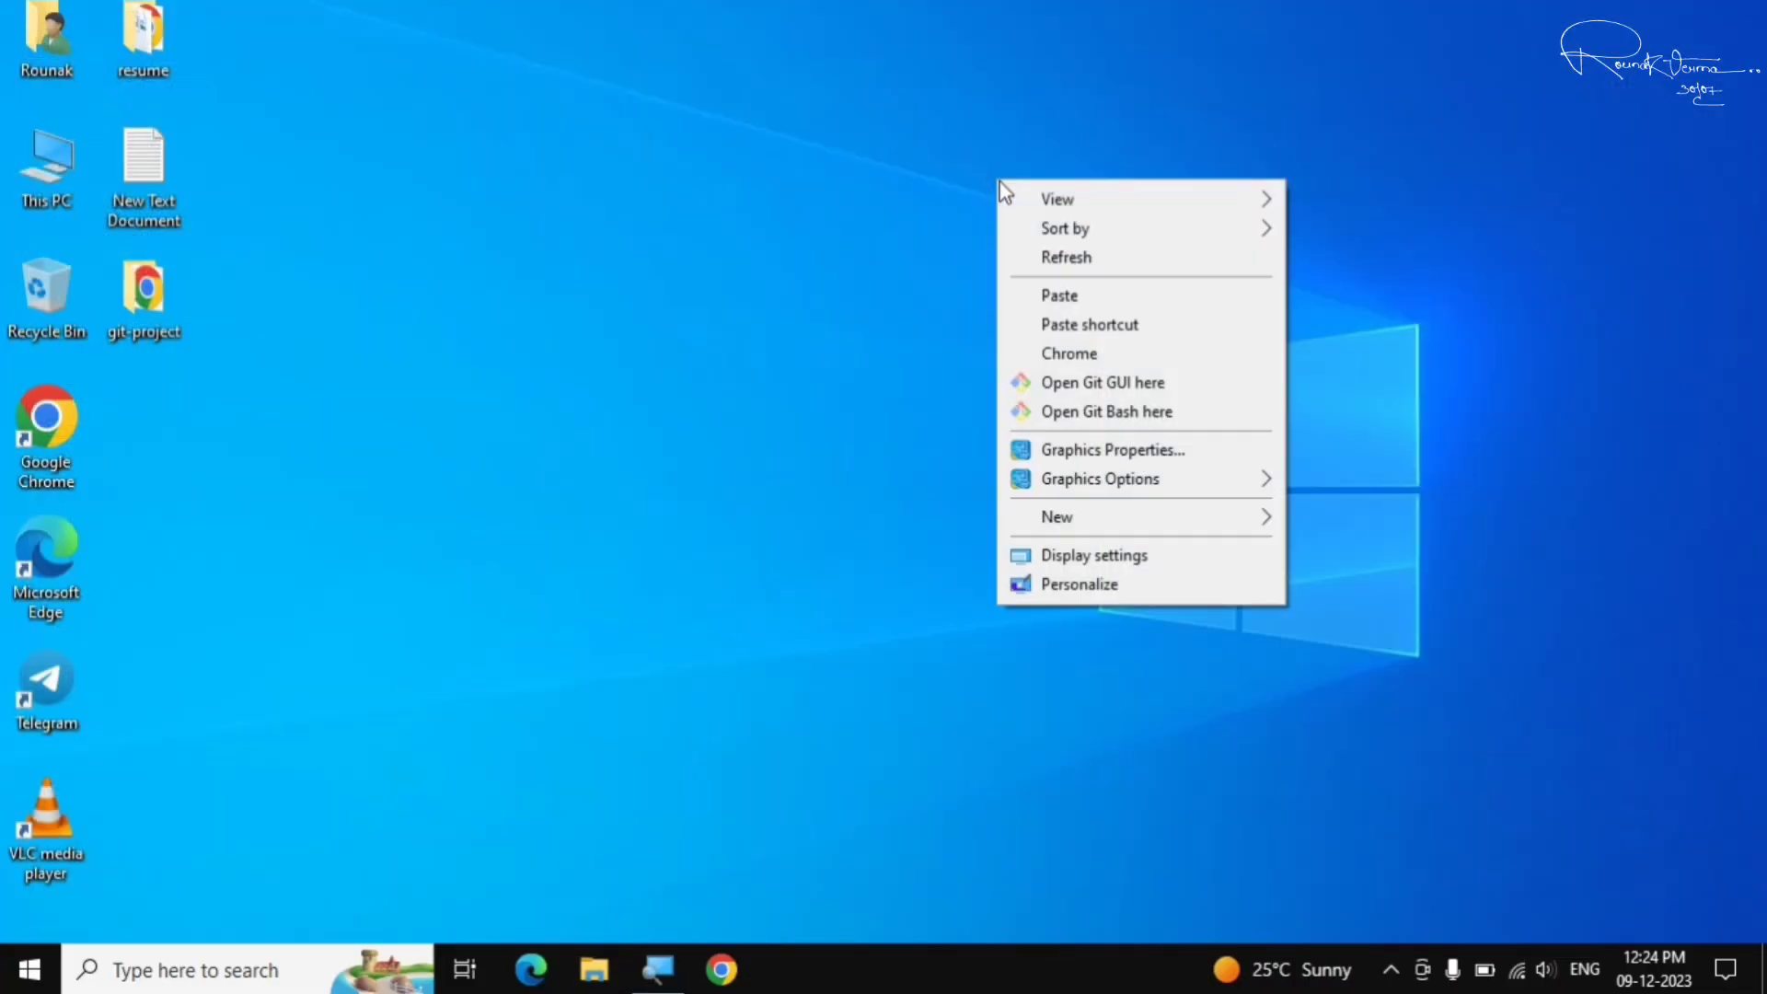
click(1085, 259)
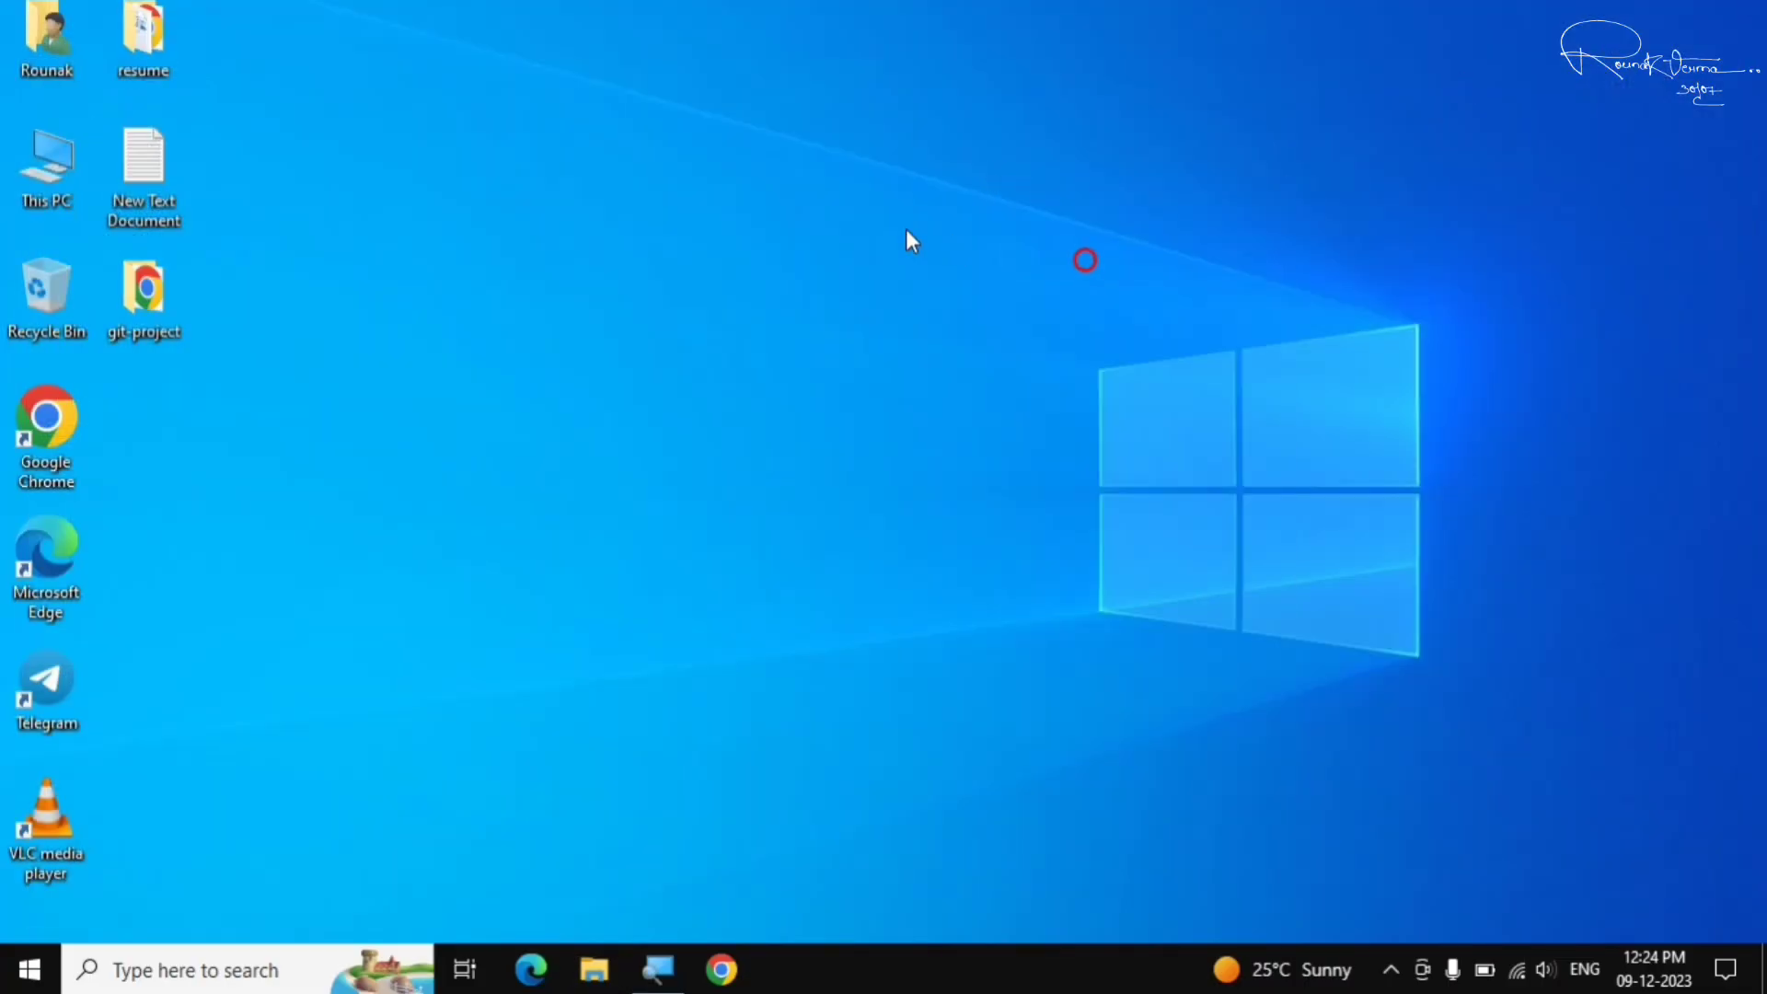
right_click(906, 230)
click(979, 305)
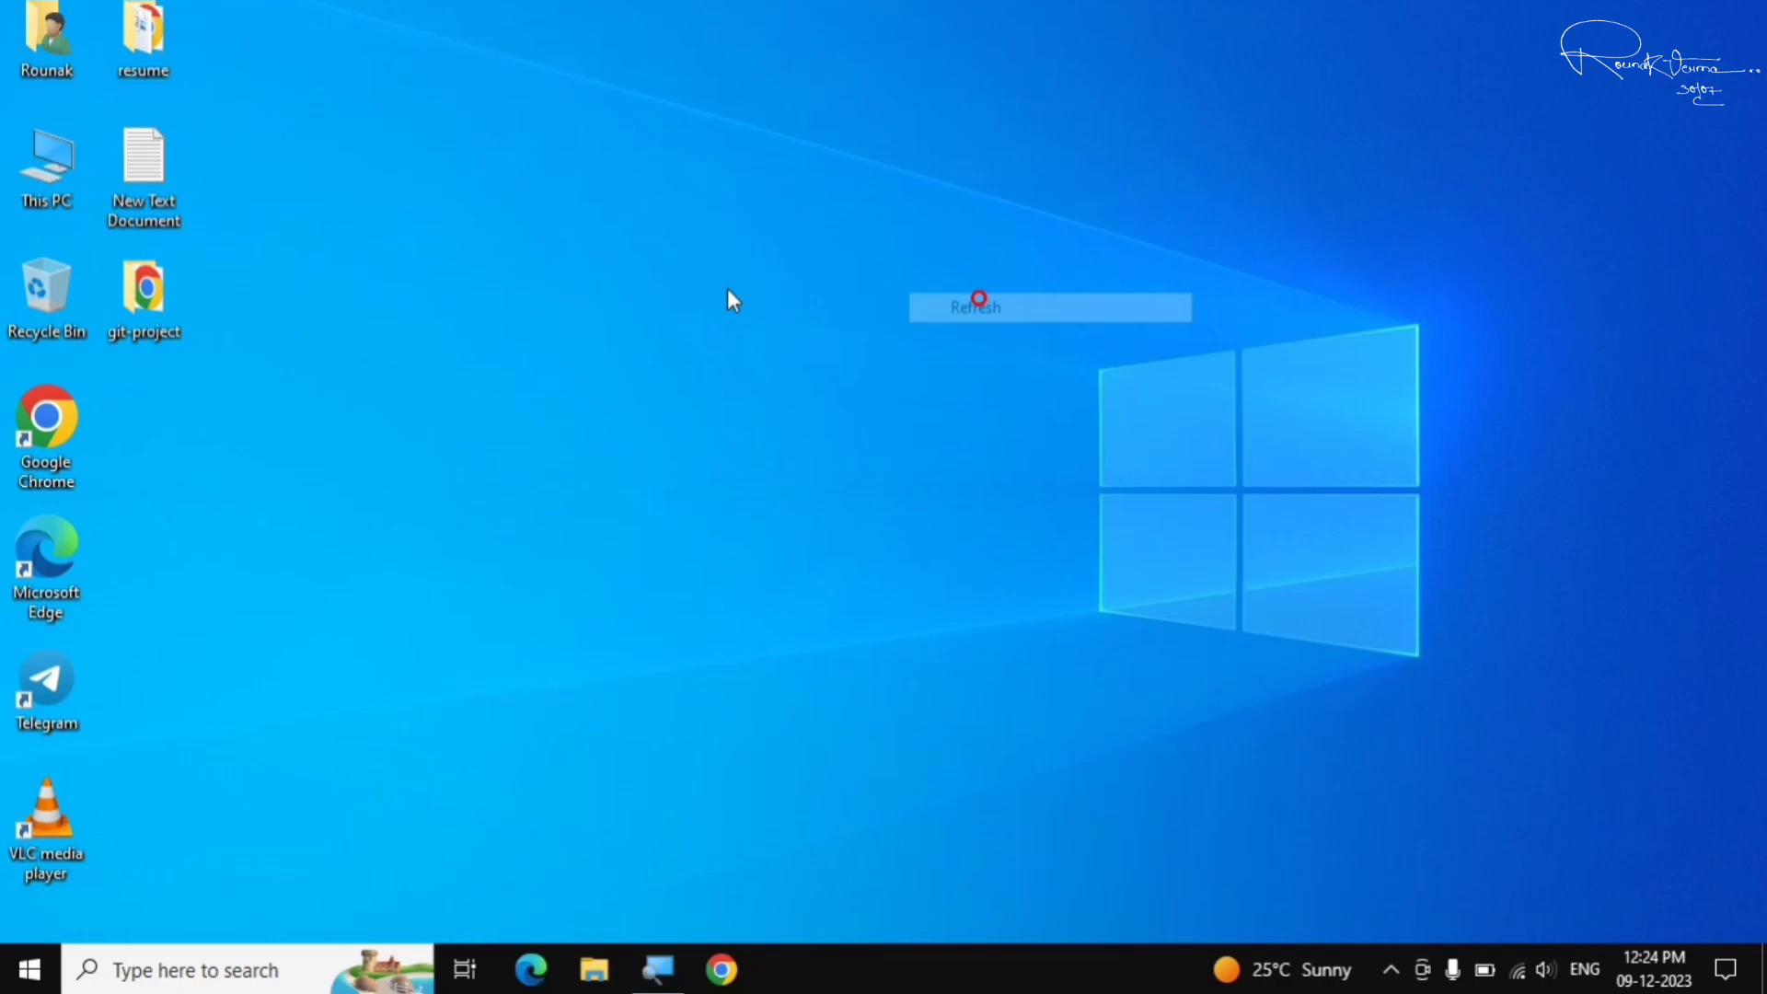
Check the C: drive's free space in This PC, then close the window and return to the desktop.
double_click(29, 182)
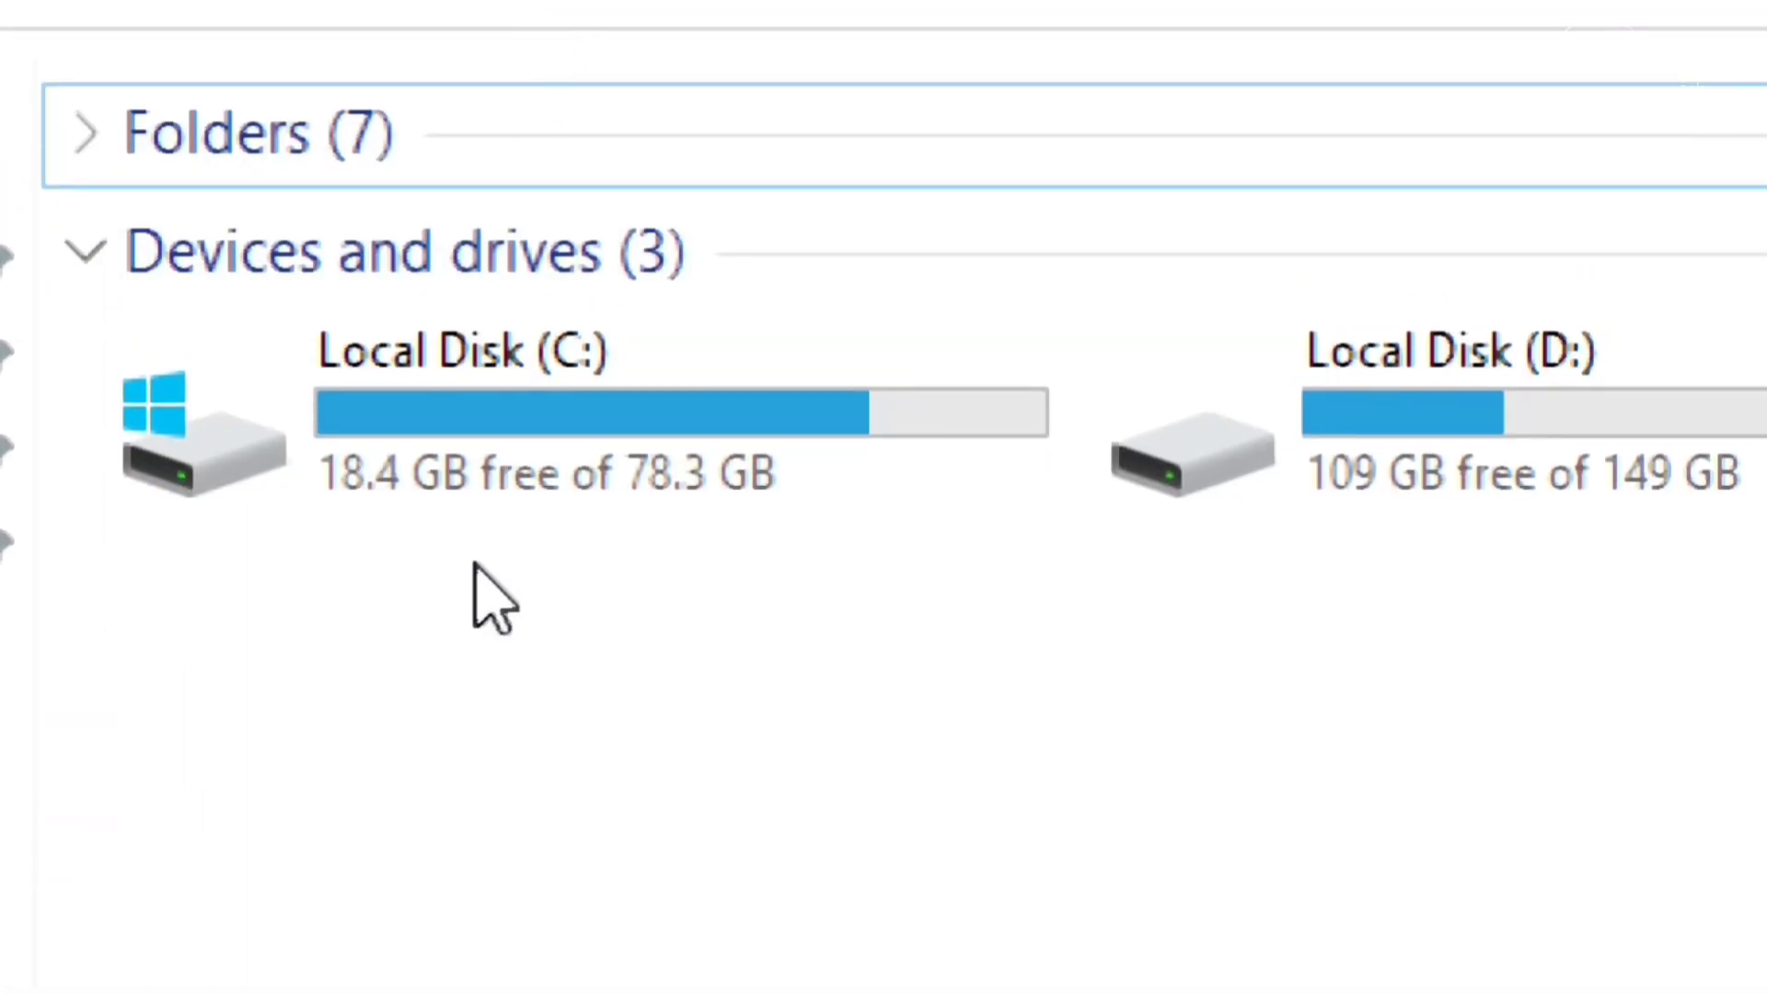
mouse_move(548, 451)
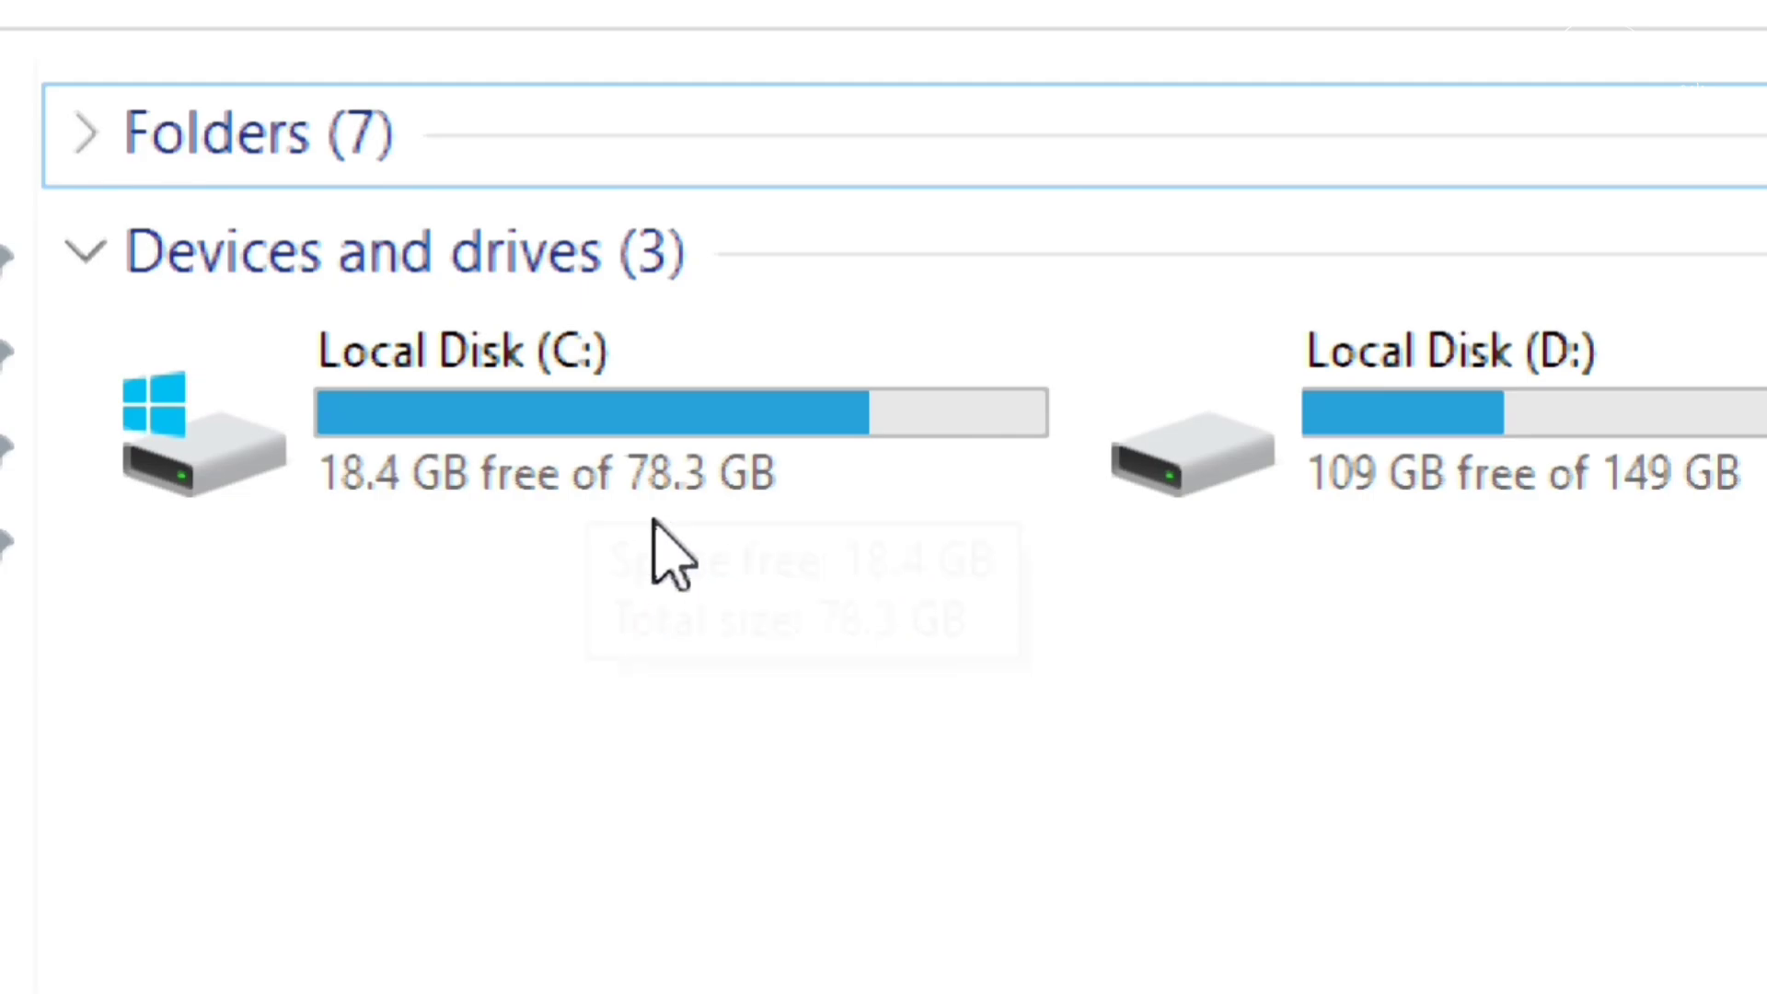
mouse_move(678, 493)
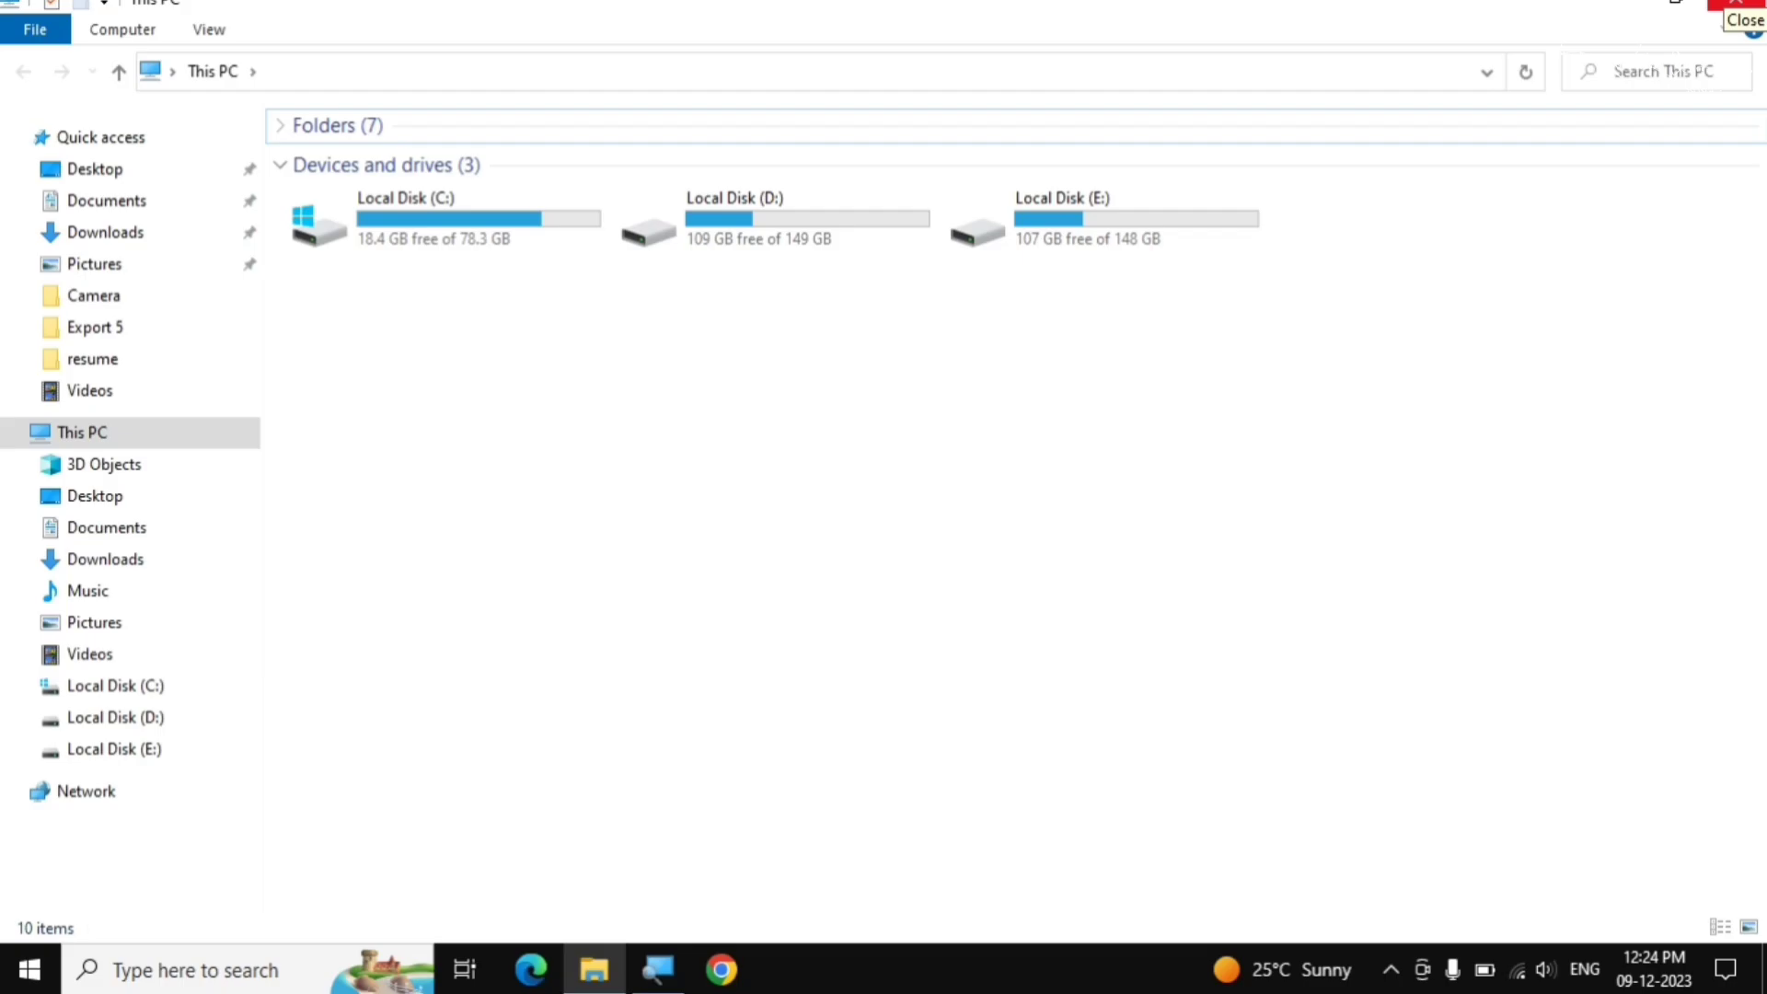
click(1735, 5)
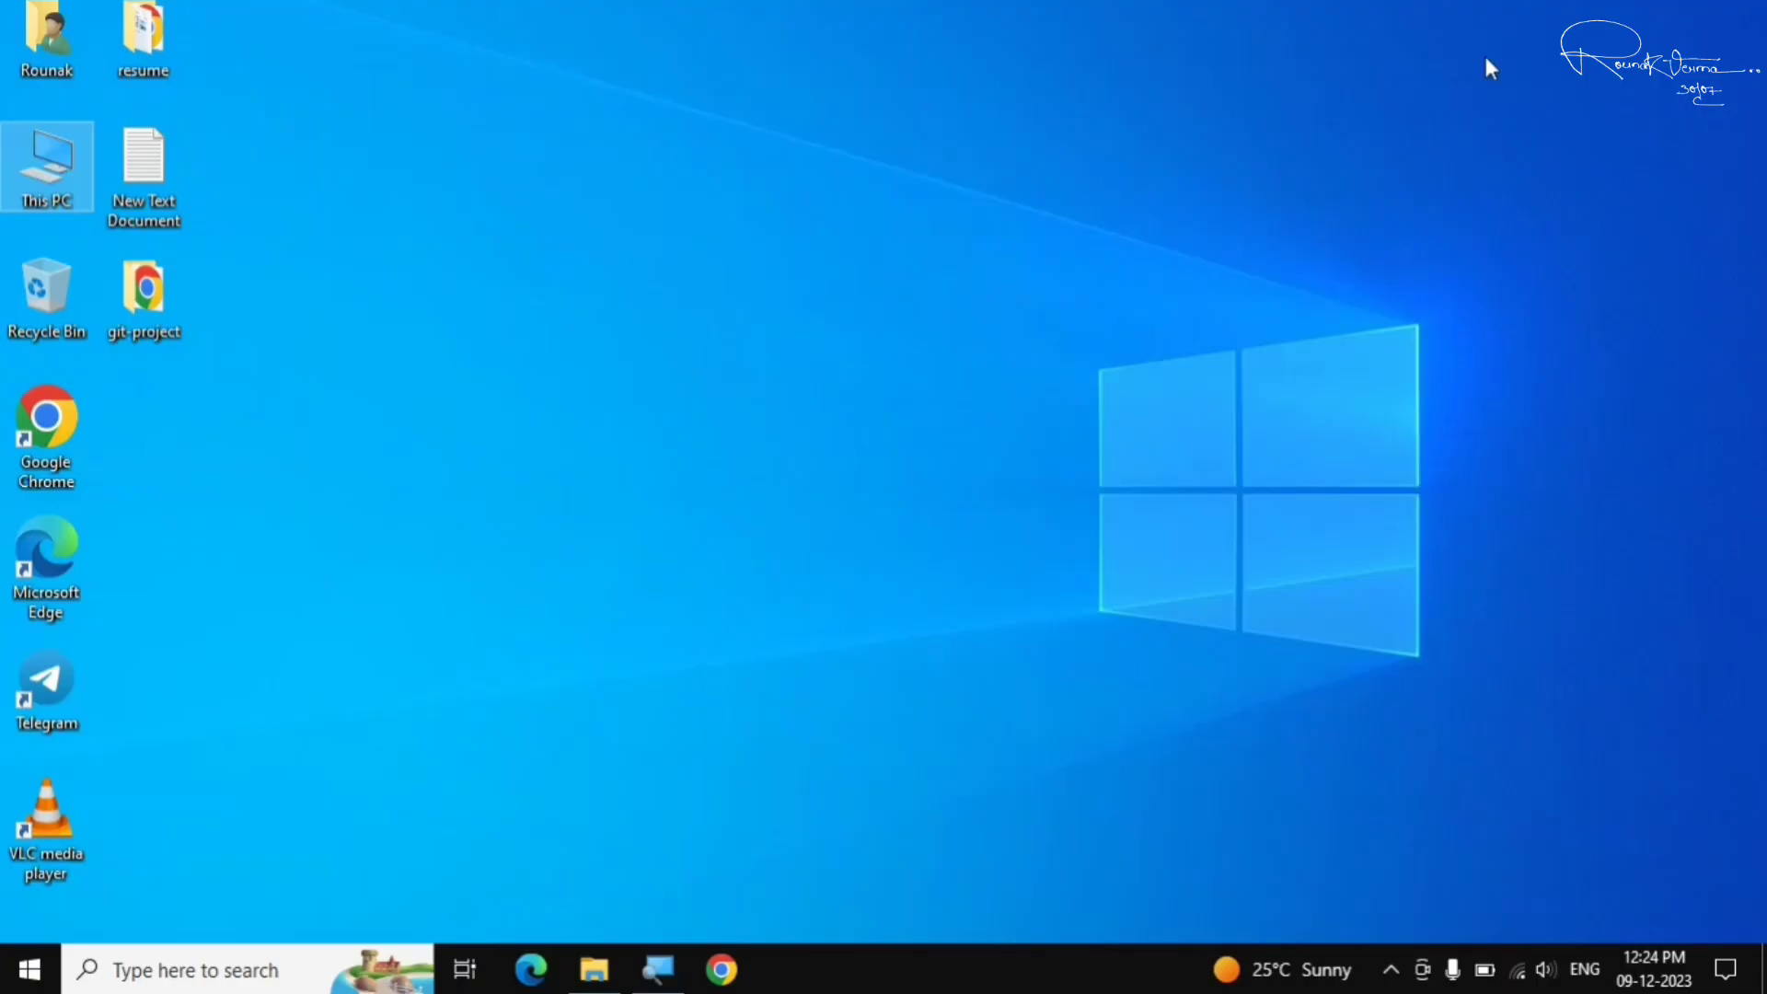
click(750, 309)
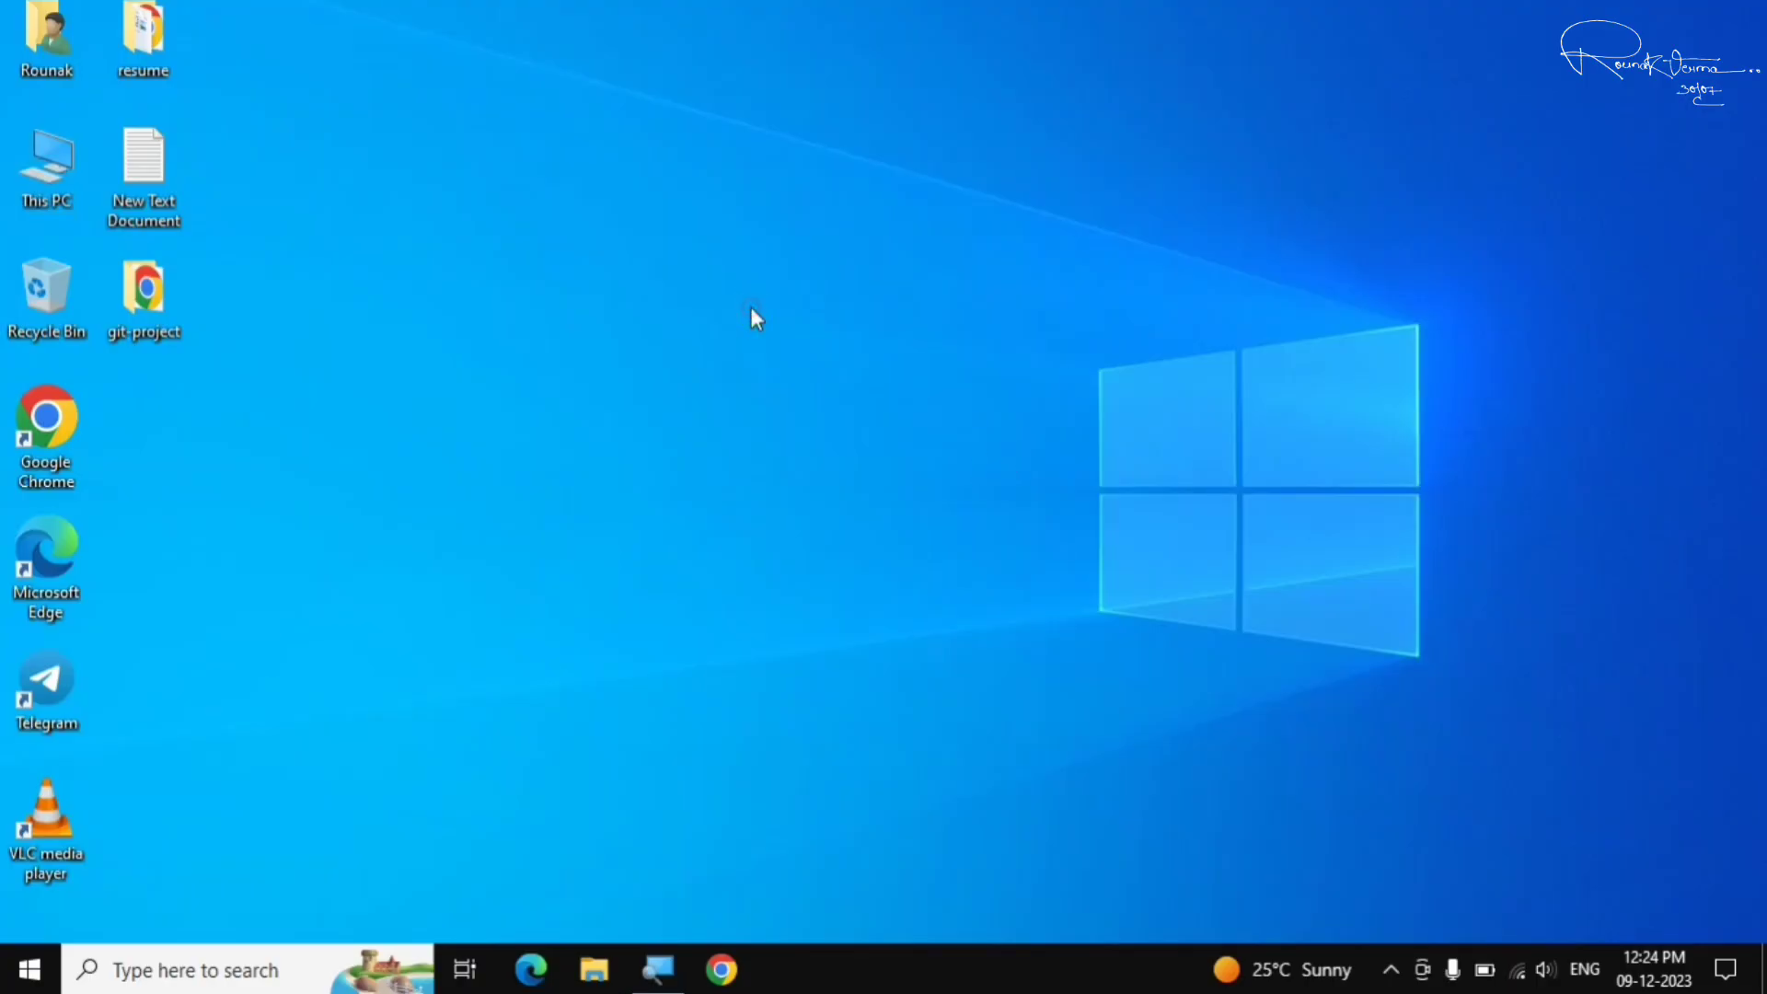